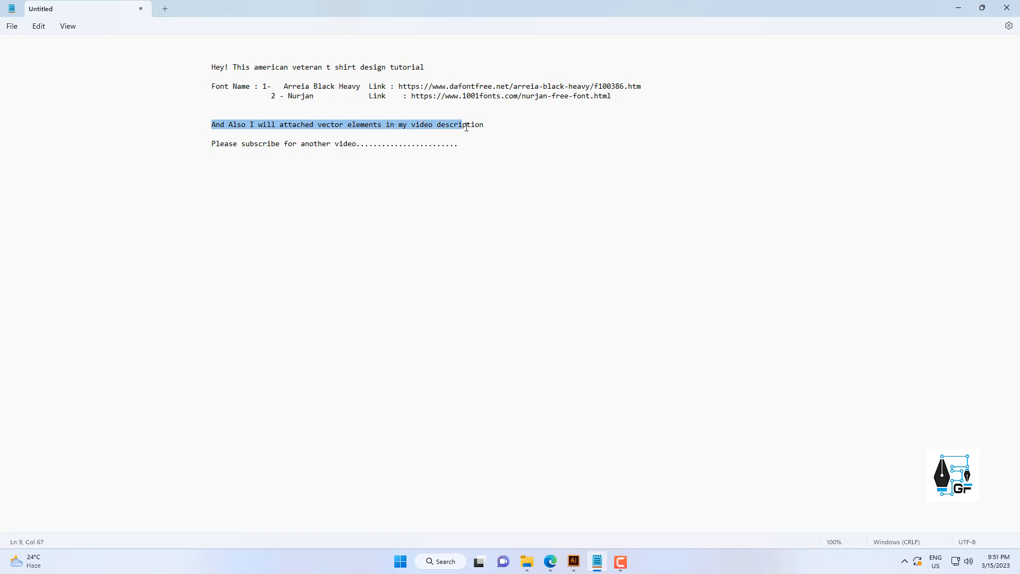
Copy the font name "Arreia Black Heavy" from the note and switch to Illustrator
click(486, 145)
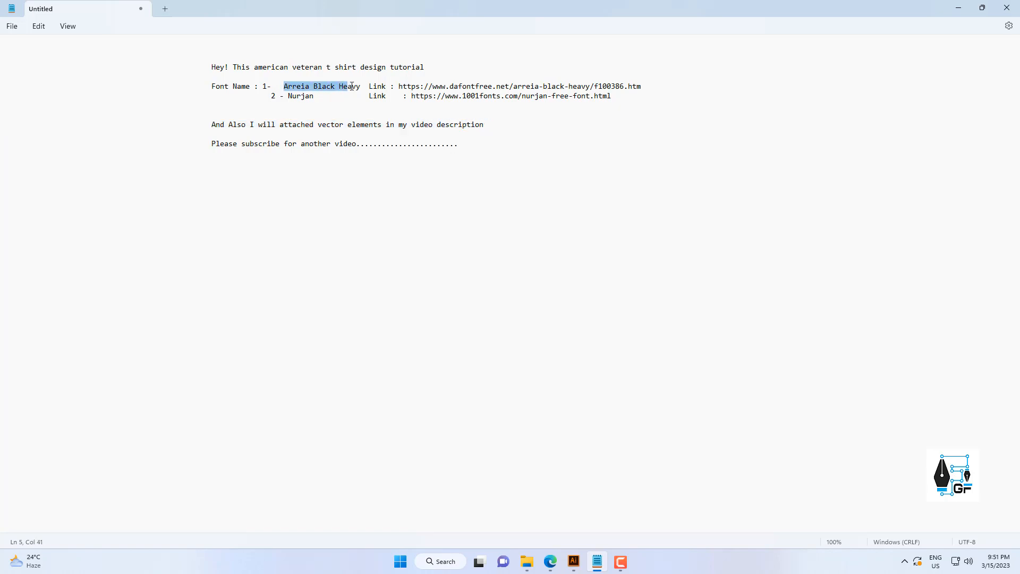
right_click(340, 88)
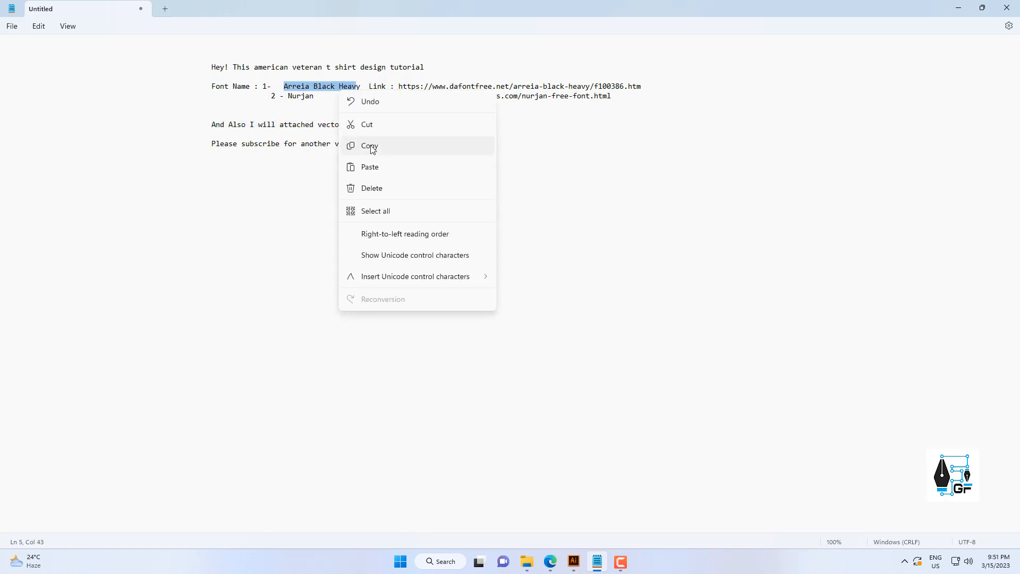
click(371, 146)
click(574, 561)
Fill the text lines from "I'M A PROUD" through "HAS NO EXPIRATION DATE" with white
scroll(376, 289, up, 3)
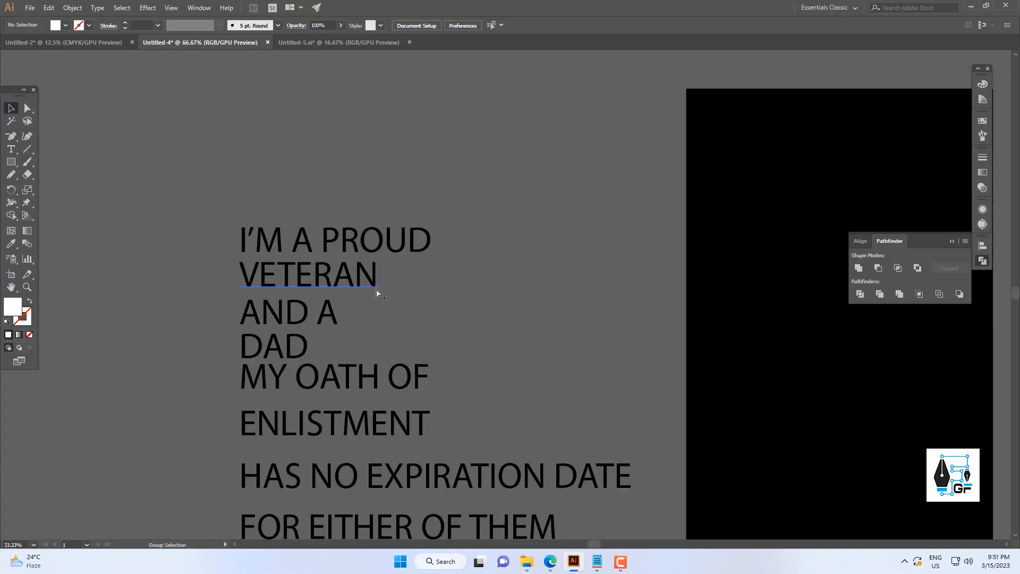
scroll(384, 206, down, 1)
drag(454, 143, 219, 205)
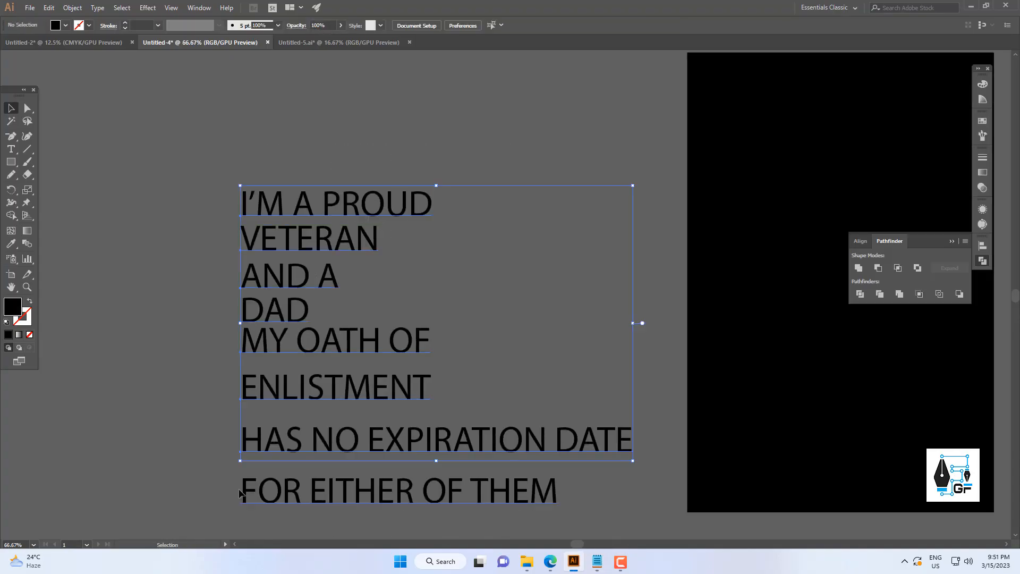
double_click(16, 305)
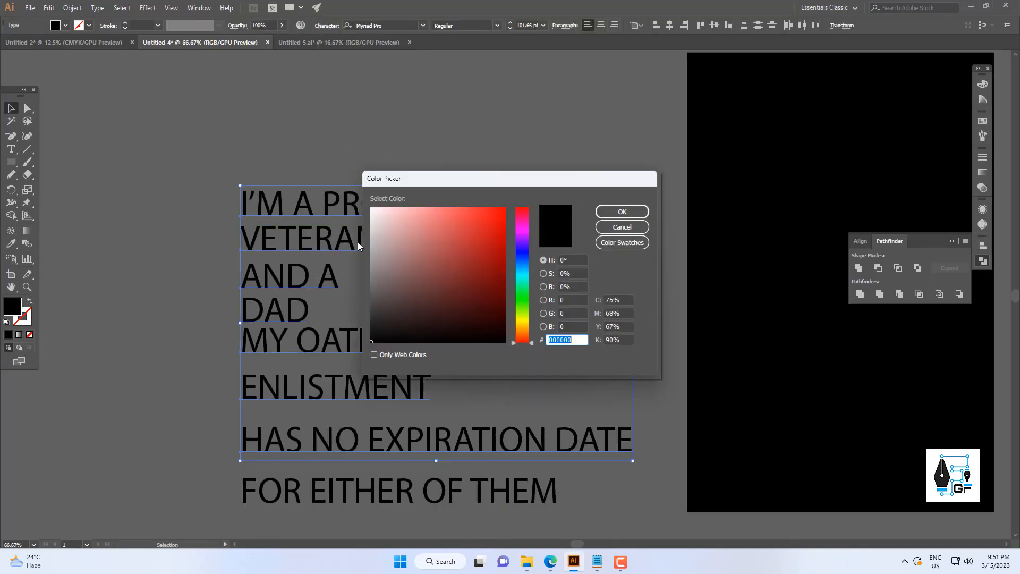
click(611, 216)
key(ctrl+minus)
key(ctrl+minus)
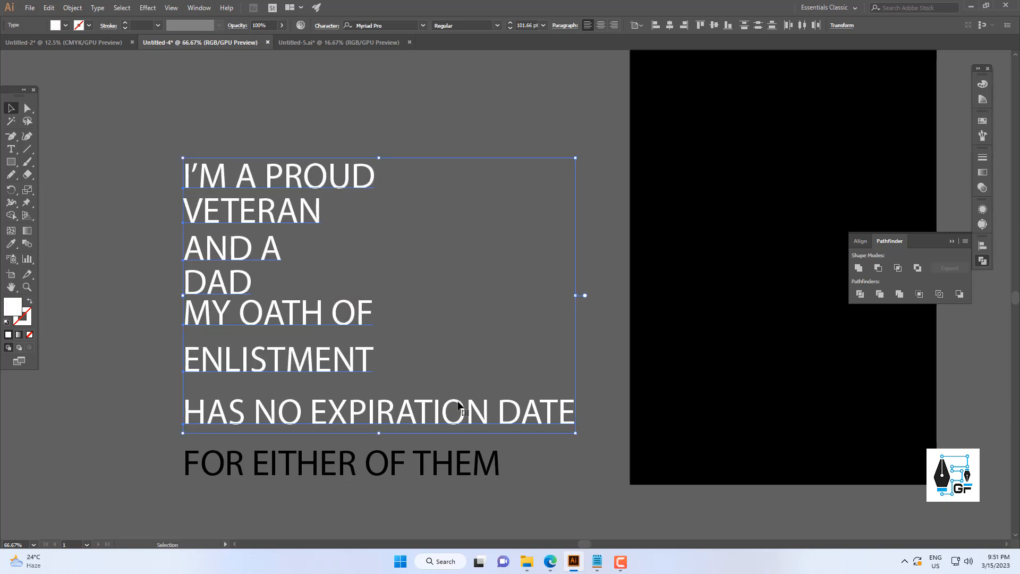
Fill the remaining line "FOR EITHER OF THEM" with white
drag(423, 468, 392, 425)
scroll(392, 417, up, 2)
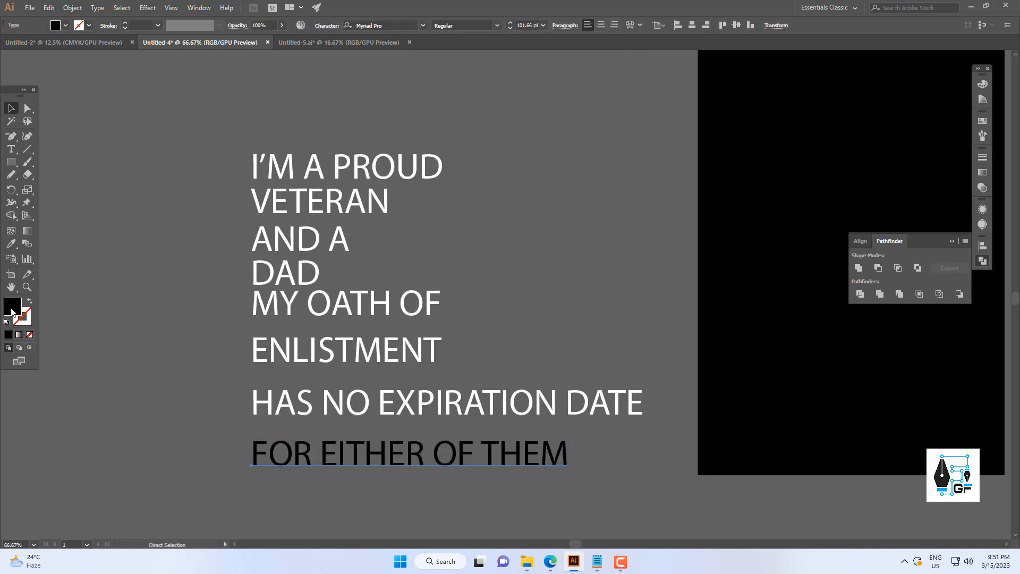
double_click(12, 311)
click(609, 211)
click(523, 160)
Set the font of the "VETERAN" line to Arreia Black Heavy
key(space)
drag(522, 160, 570, 189)
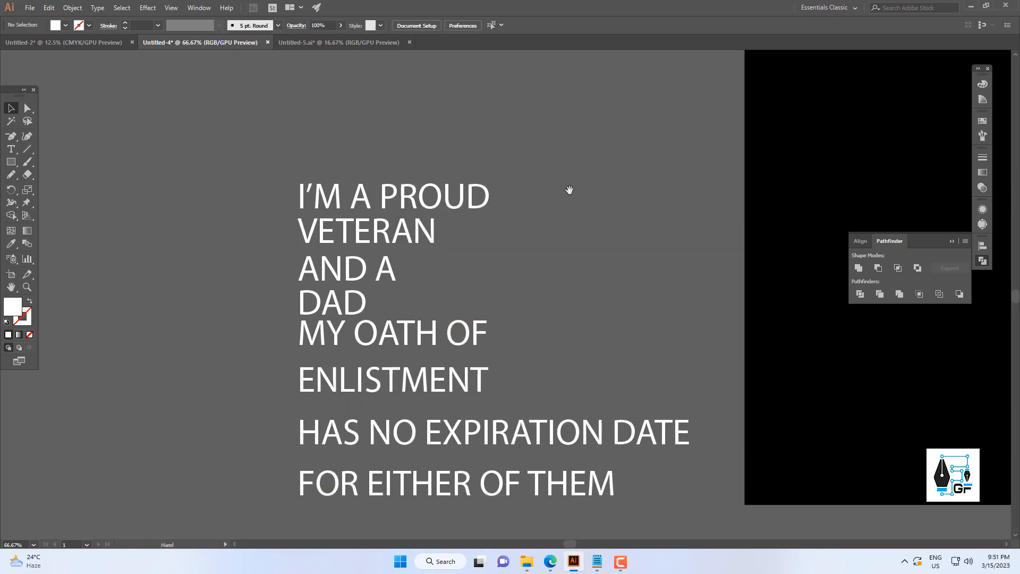
click(396, 234)
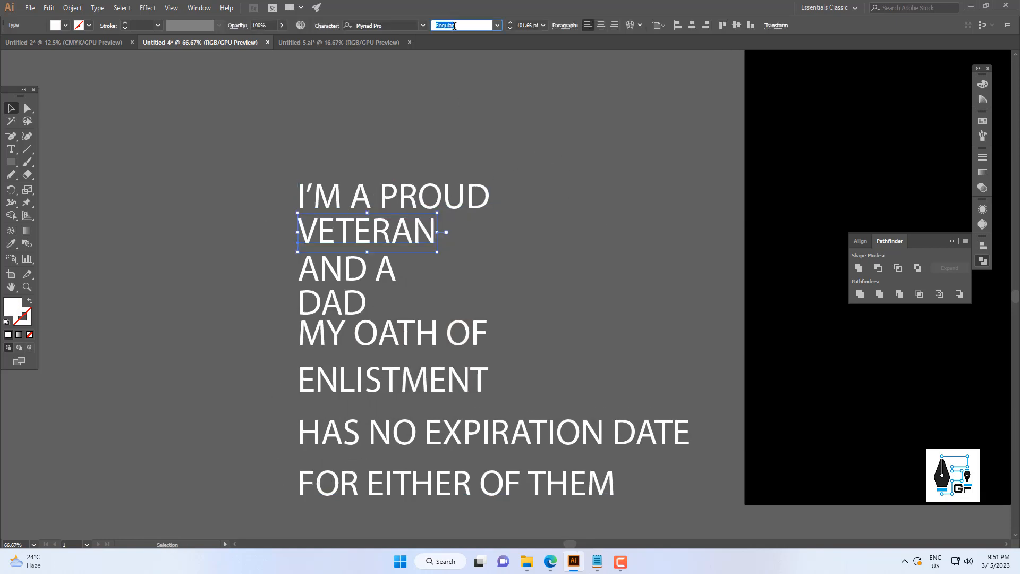
key(Return)
click(380, 25)
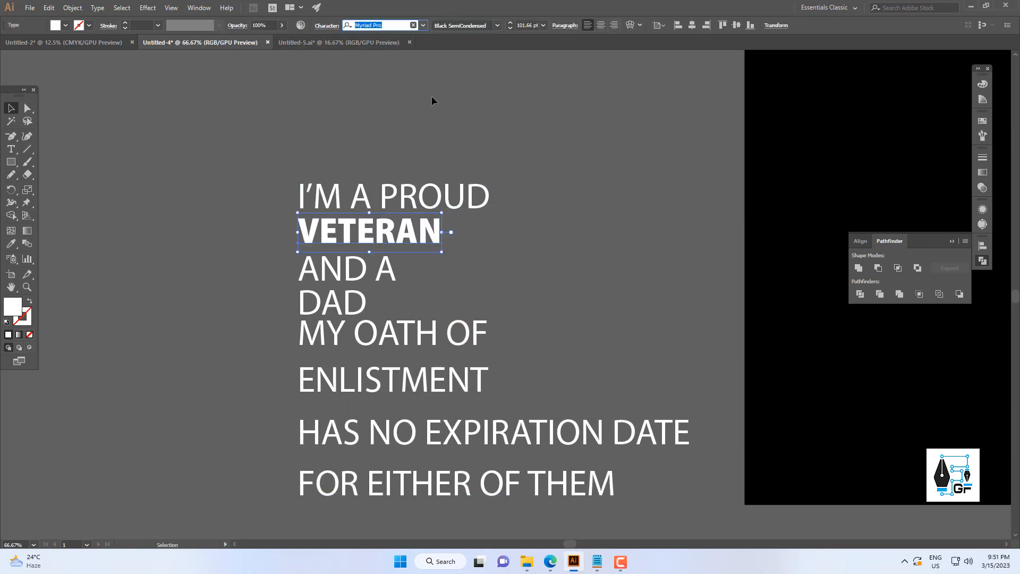
text(y)
click(536, 218)
Move "I'M A PROUD" up to widen the gap and stretch "VETERAN" slightly taller
scroll(535, 218, down, 2)
scroll(542, 227, up, 1)
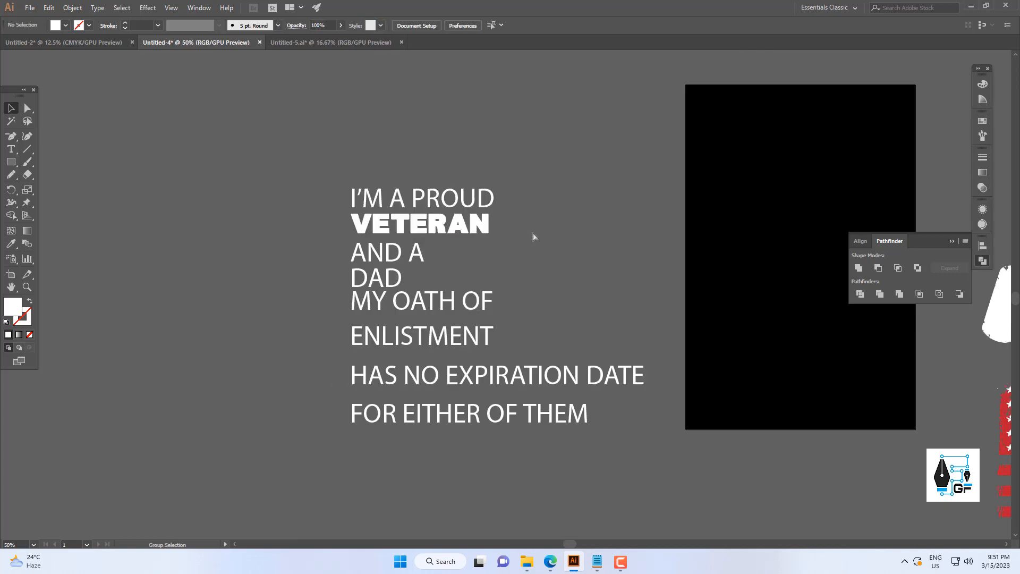
click(467, 229)
scroll(451, 193, up, 2)
drag(443, 206, 443, 170)
click(393, 254)
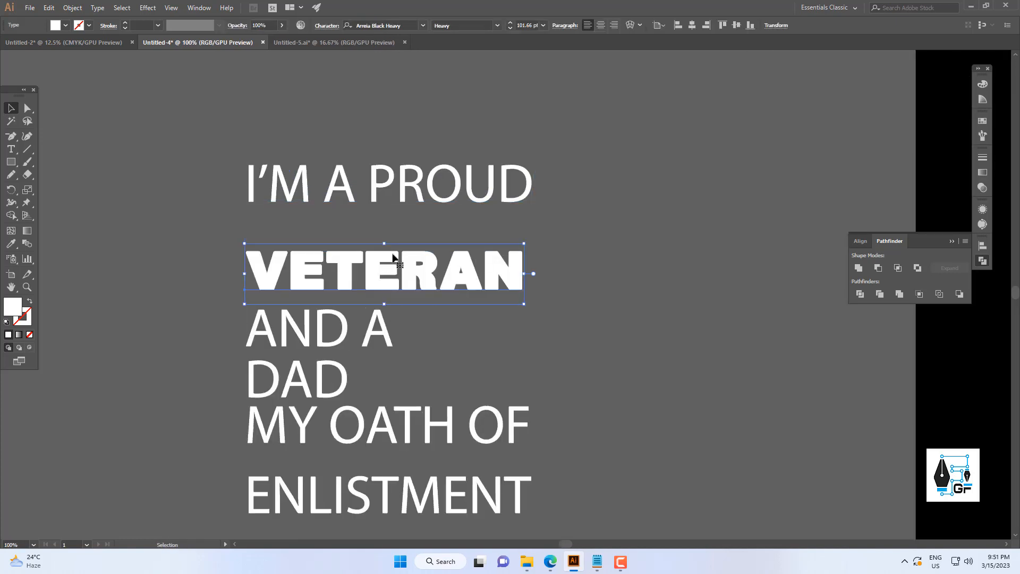
drag(385, 242, 385, 228)
click(607, 259)
scroll(600, 259, down, 3)
scroll(601, 259, up, 1)
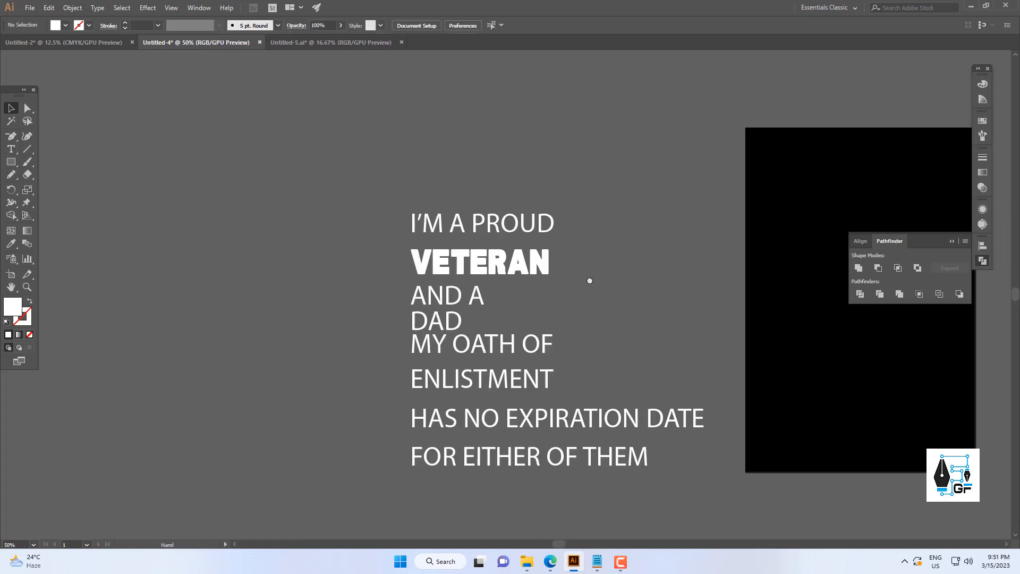
Copy the second font name, "Nurjan", from the Notepad note and return to Illustrator
click(598, 562)
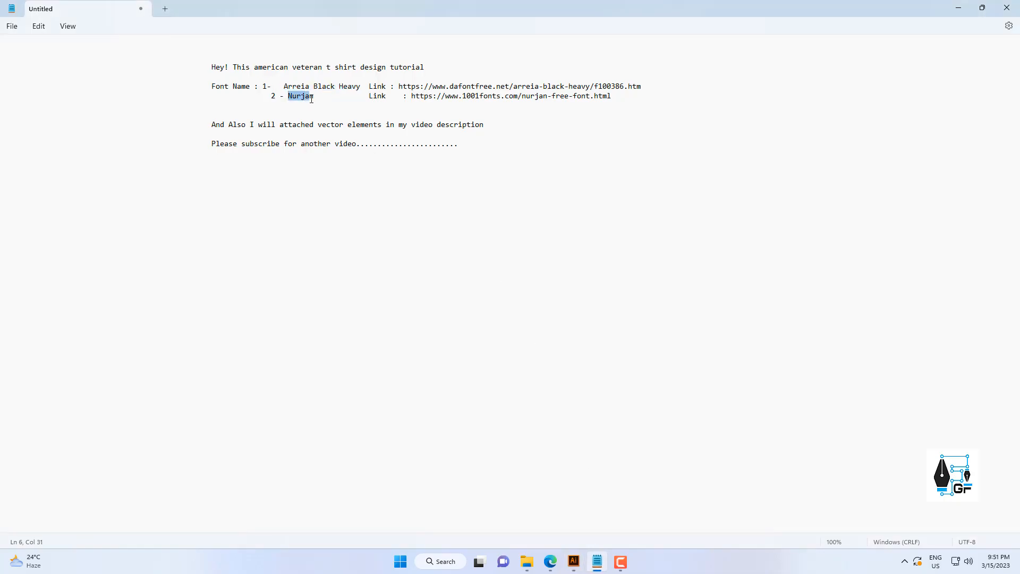
right_click(312, 98)
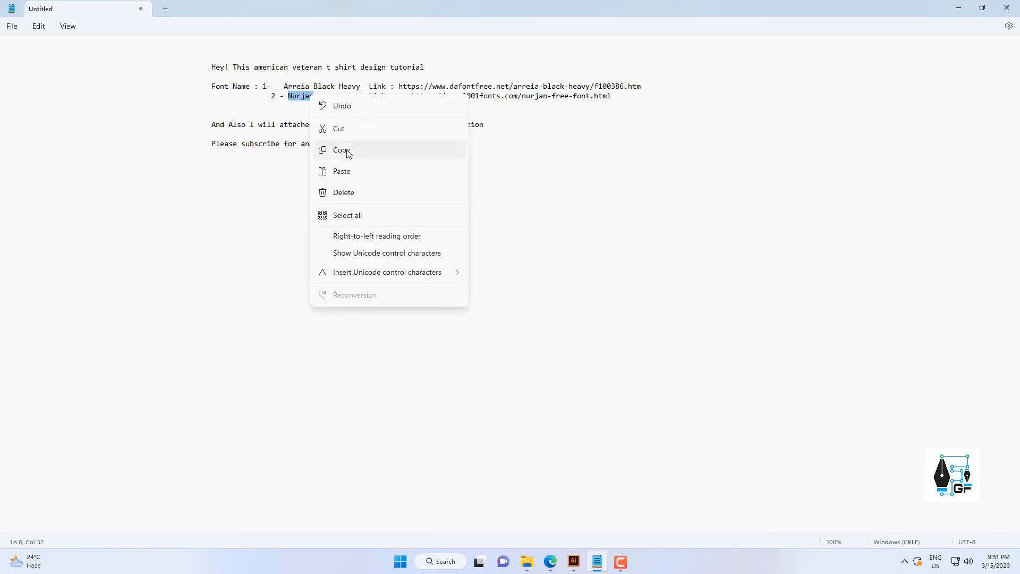
click(342, 151)
click(573, 562)
Set the font of the "I'M A PROUD" line to Nurjan
click(459, 250)
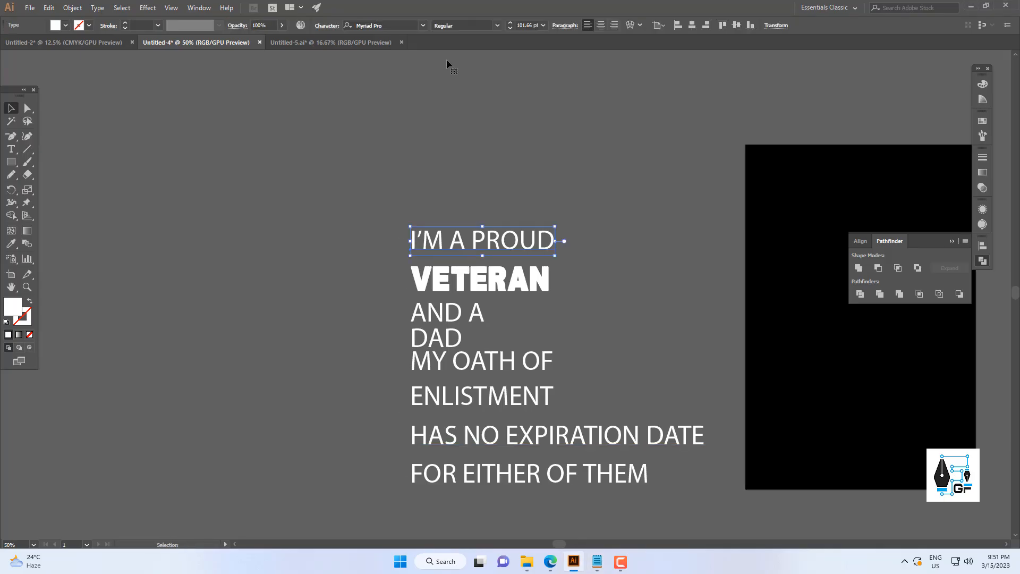
key(ctrl+v)
key(Return)
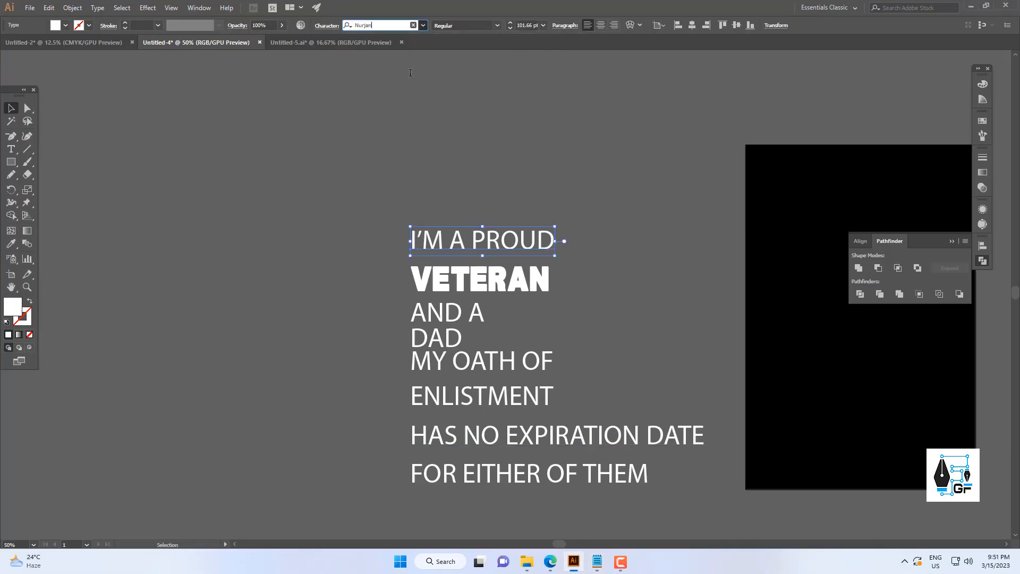
click(451, 180)
Match "AND A" to the Nurjan style of "I'M A PROUD" and "DAD" to the Arreia Black Heavy style of "VETERAN"
drag(478, 307, 368, 243)
scroll(402, 187, up, 1)
drag(376, 294, 423, 257)
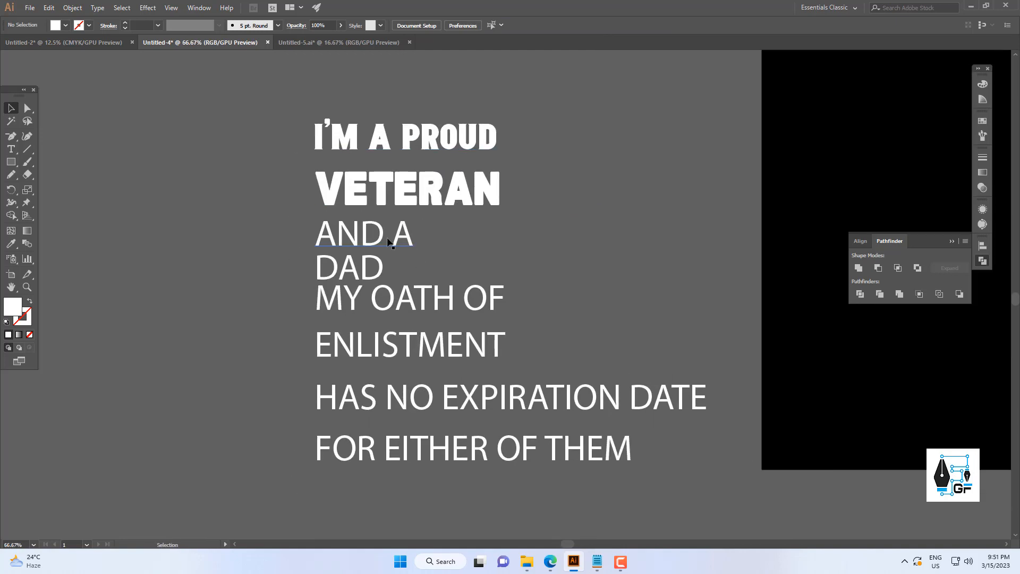
click(392, 241)
scroll(397, 239, down, 1)
drag(361, 196, 361, 204)
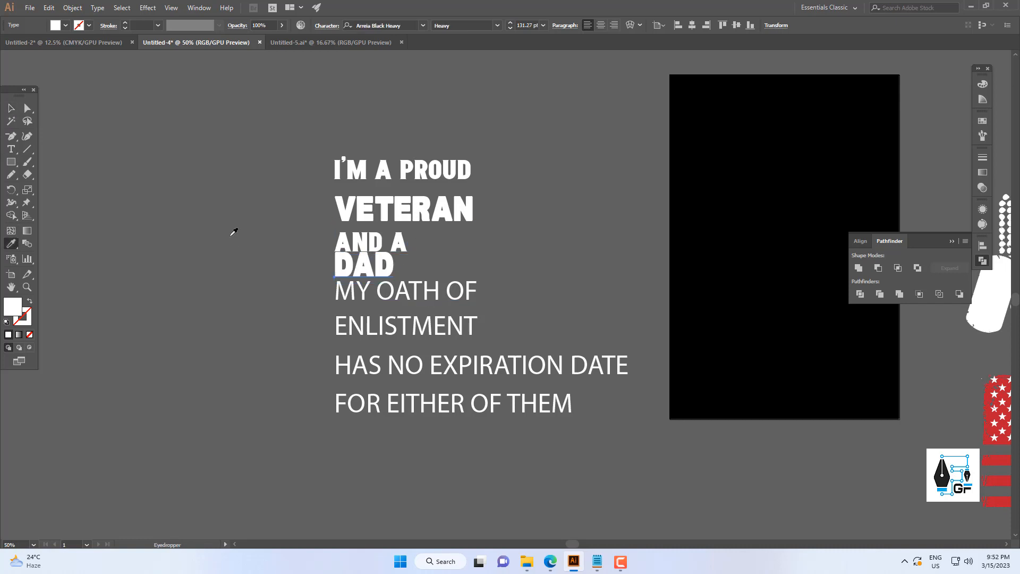
Move the last four text lines down and lower "DAD" to clear "AND A"
drag(394, 450, 377, 393)
click(378, 393)
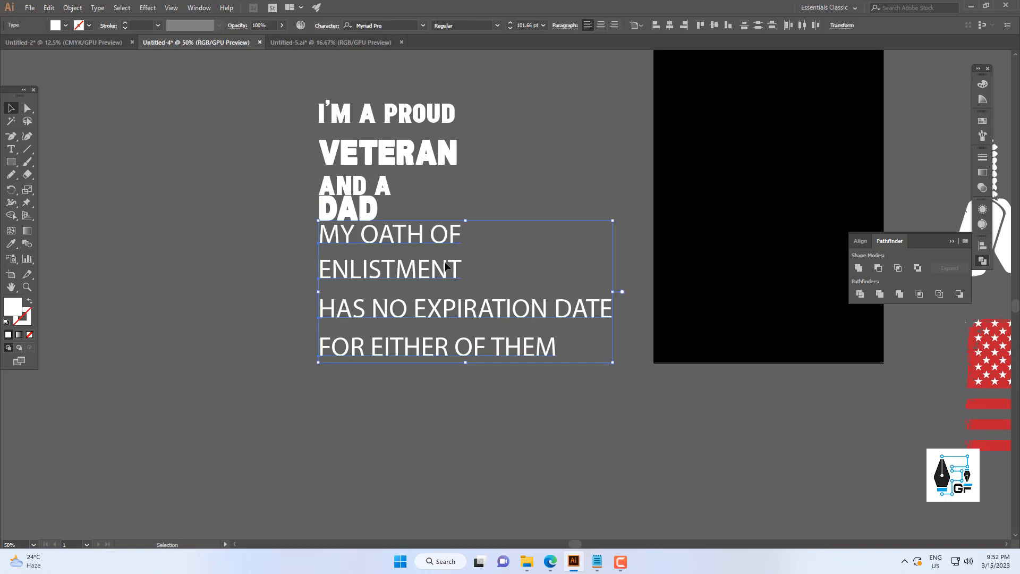
drag(446, 241, 444, 274)
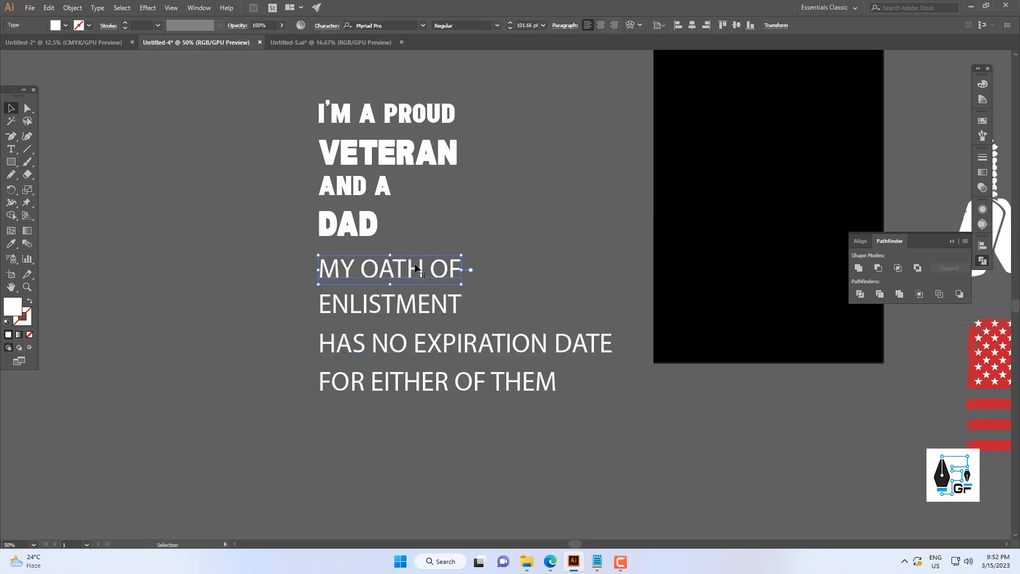
Sample the "AND A" style onto "MY OATH OF" and the "DAD" style onto "ENLISTMENT" with the Eyedropper
click(387, 187)
drag(387, 187, 344, 171)
key(v)
click(343, 289)
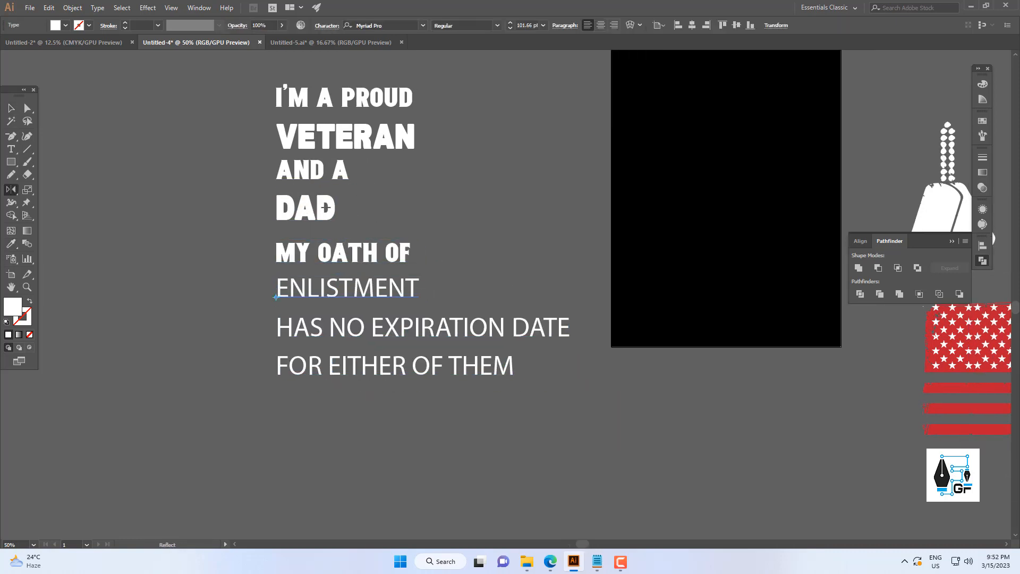
key(i)
click(325, 207)
Sample the "MY OATH OF" style onto "HAS NO EXPIRATION DATE" and the "ENLISTMENT" style onto "FOR EITHER OF THEM"
drag(365, 269, 328, 260)
key(v)
click(387, 317)
key(i)
click(356, 247)
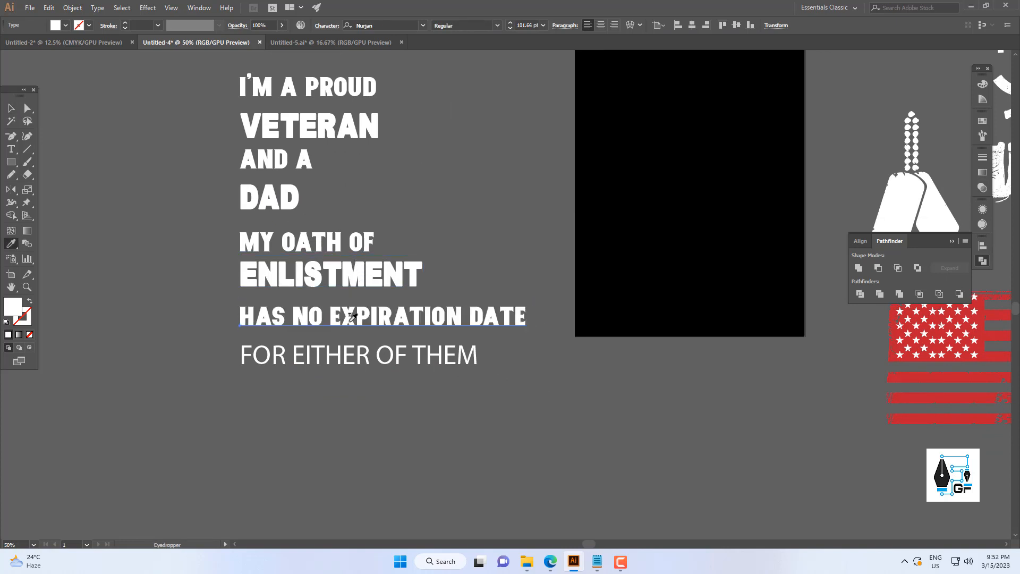
drag(352, 317, 311, 298)
key(v)
click(325, 252)
key(v)
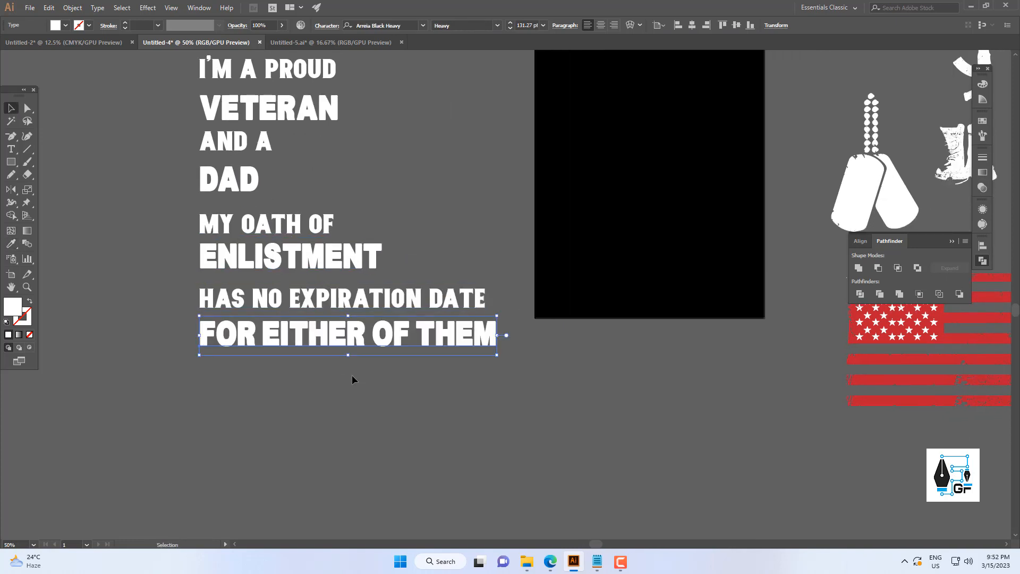
click(351, 375)
Duplicate the complete eight-line text block beside the original, away from the black rectangle
scroll(362, 360, down, 2)
scroll(355, 353, up, 3)
scroll(355, 342, down, 3)
drag(368, 352, 368, 386)
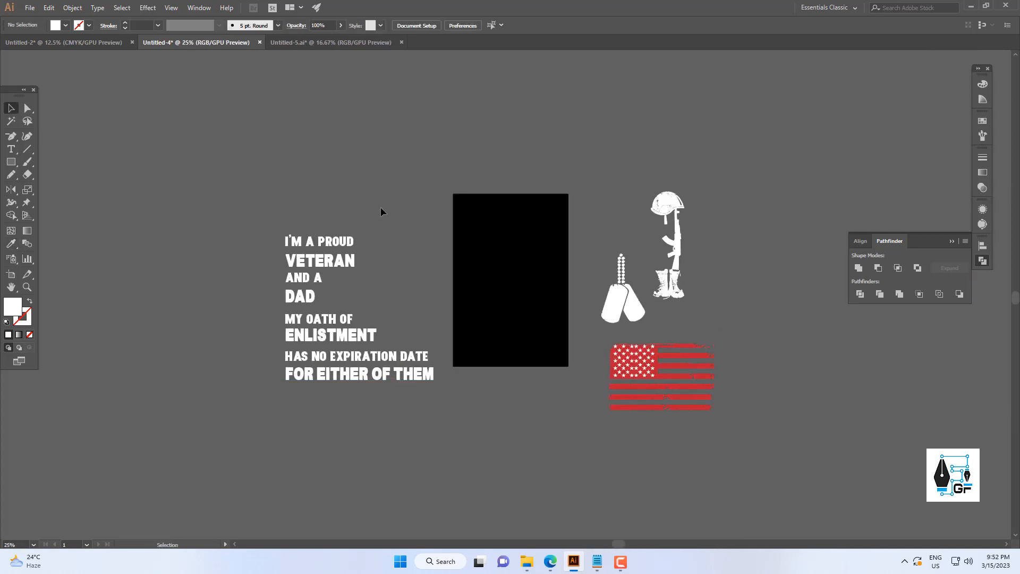
click(369, 362)
drag(439, 362, 341, 401)
click(494, 314)
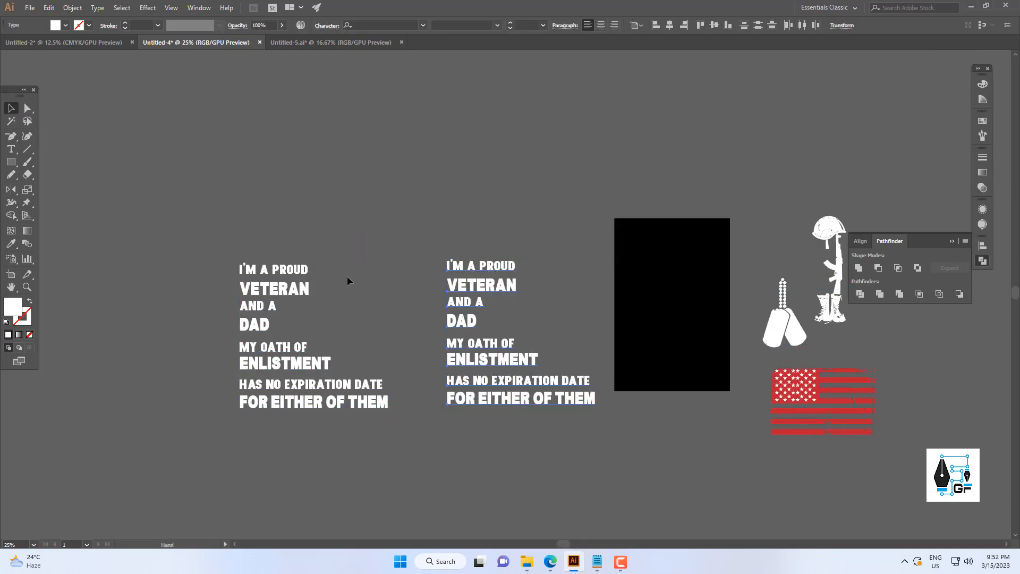
Move the text block nearest the black rectangle onto it and bring the text to the front
drag(404, 228, 288, 184)
drag(405, 346, 546, 306)
scroll(568, 276, up, 2)
drag(568, 276, 437, 339)
right_click(492, 269)
mouse_move(536, 424)
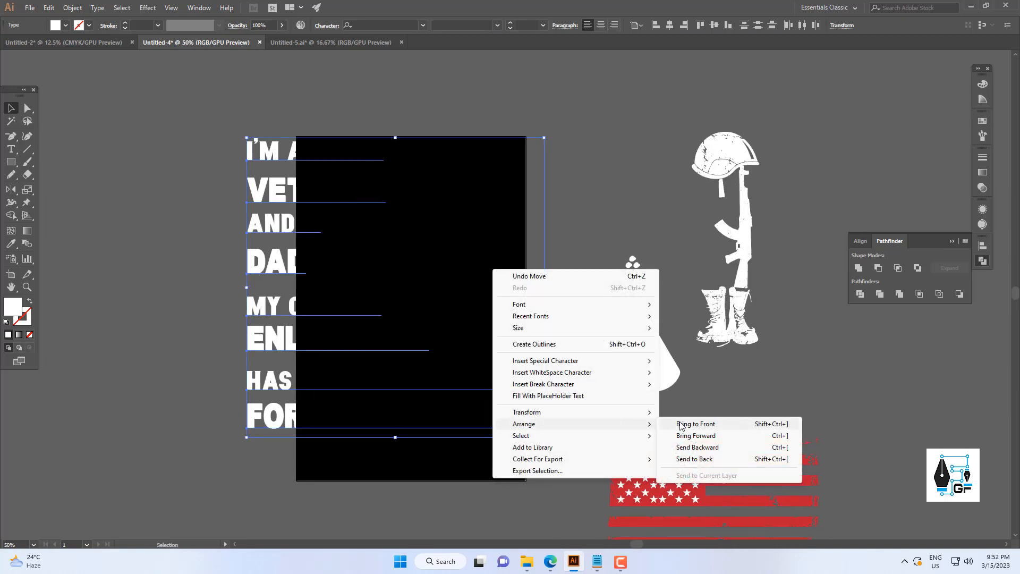
click(691, 423)
Scale the text block down to fit inside the black rectangle and expand it into outlines
drag(545, 287, 485, 287)
drag(511, 182, 247, 467)
click(72, 8)
click(118, 139)
click(72, 8)
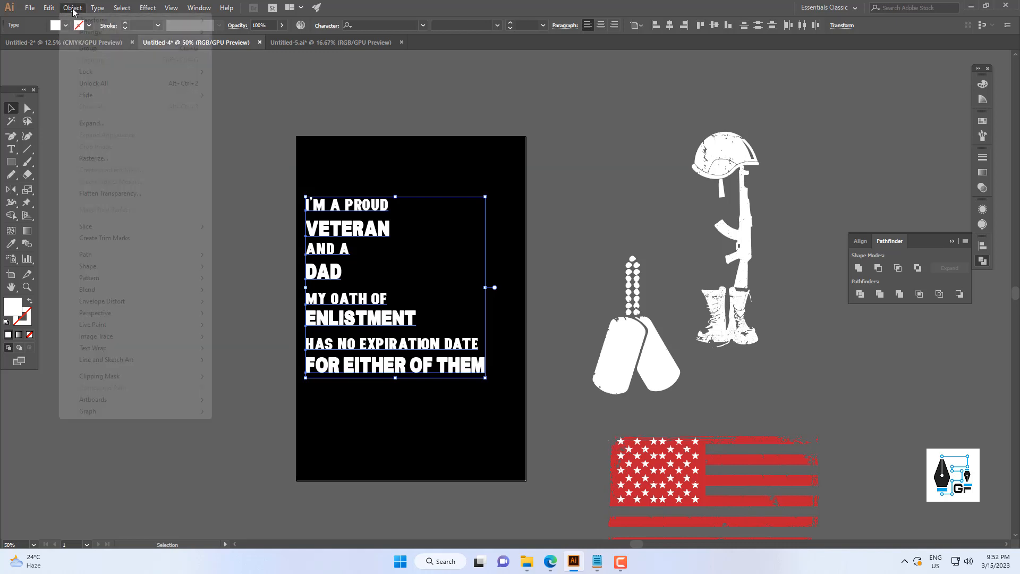
click(106, 123)
key(Return)
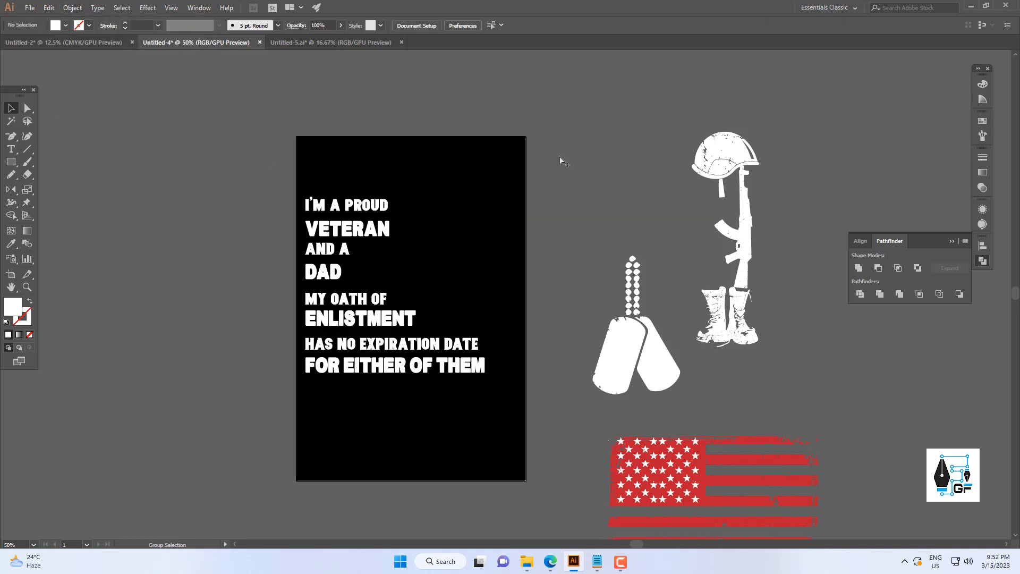
Send the black background rectangle to the back and lock it
right_click(514, 164)
mouse_move(566, 337)
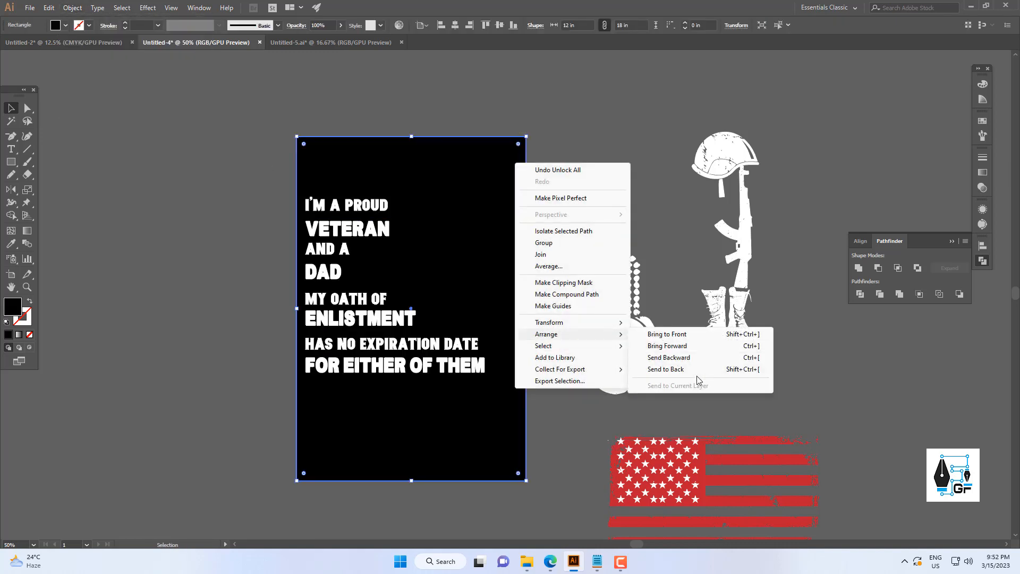
click(694, 370)
drag(561, 137, 476, 214)
key(ctrl+2)
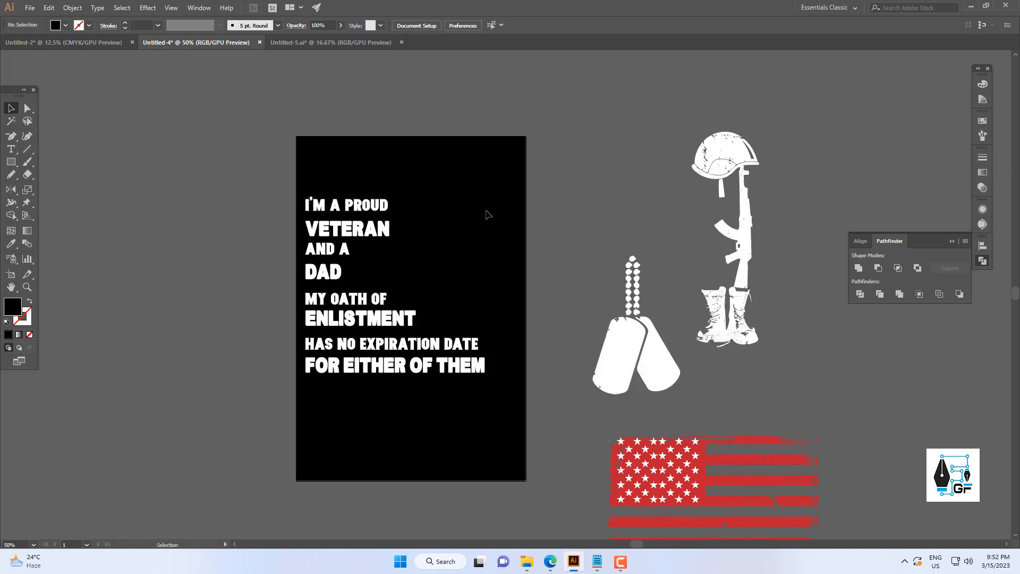
Center all the outlined text lines horizontally on the artboard
click(340, 368)
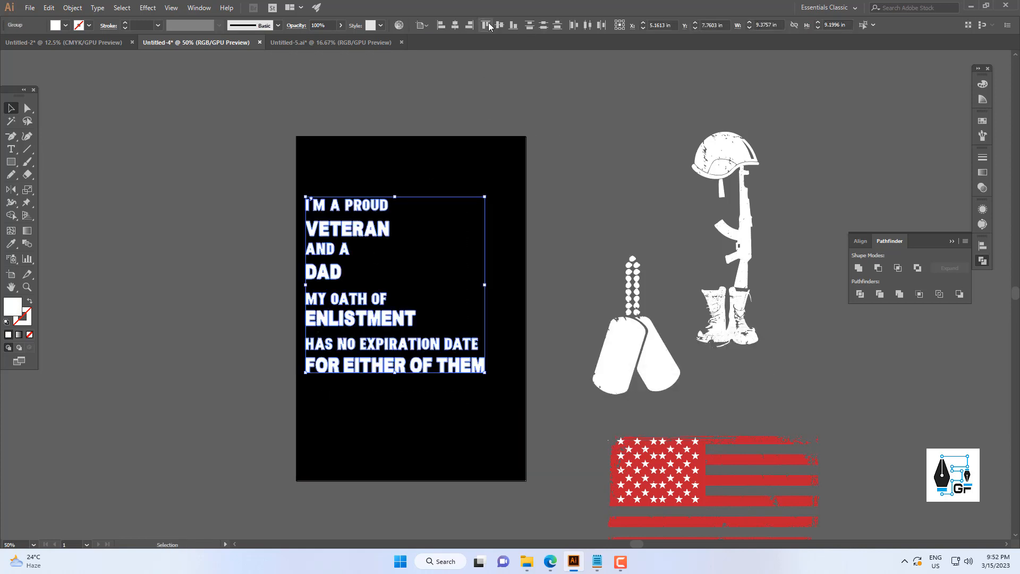
click(455, 25)
click(504, 178)
scroll(428, 209, up, 1)
scroll(455, 224, down, 2)
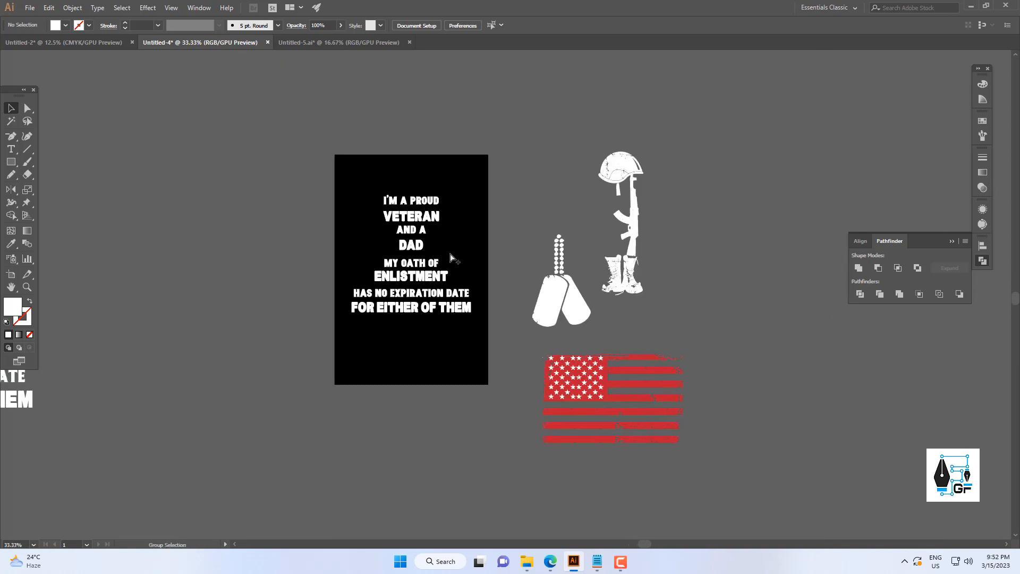
Move the lower four text lines toward the bottom of the black rectangle and shift "DAD" down below "AND A"
scroll(450, 254, up, 2)
drag(457, 257, 346, 410)
drag(399, 272, 399, 372)
drag(441, 241, 366, 289)
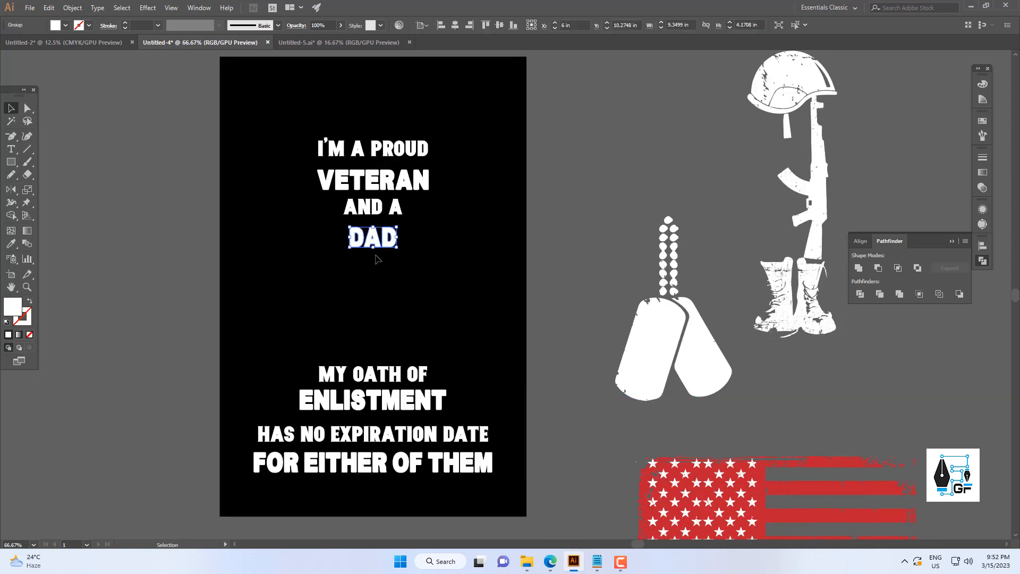
drag(373, 248, 375, 302)
click(451, 197)
drag(451, 197, 492, 221)
scroll(463, 216, up, 1)
drag(502, 205, 526, 240)
scroll(470, 199, up, 1)
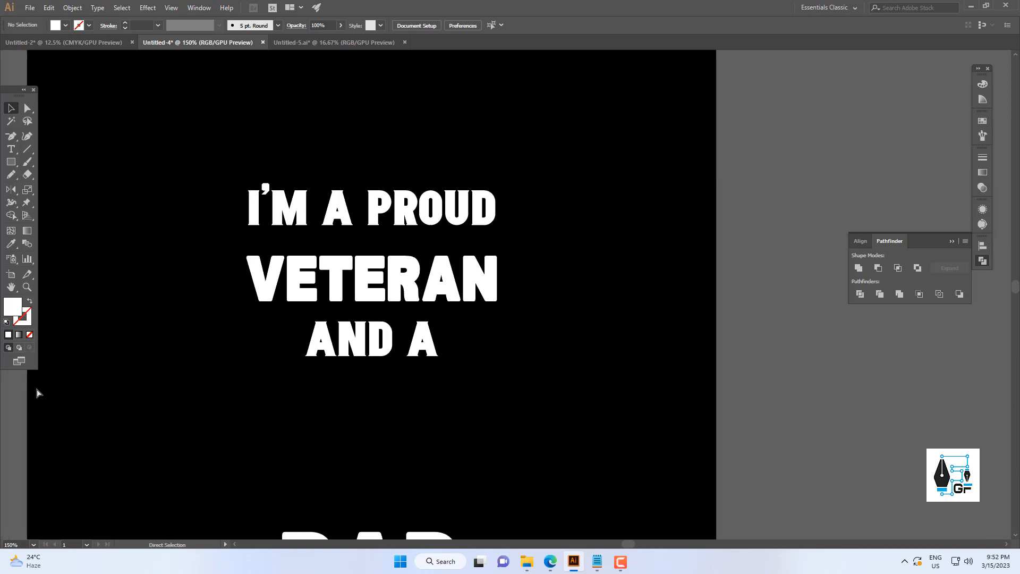
Show the rulers and place vertical guides at the left and right edges of the word "VETERAN"
key(ctrl+r)
drag(127, 353, 248, 305)
scroll(248, 305, down, 2)
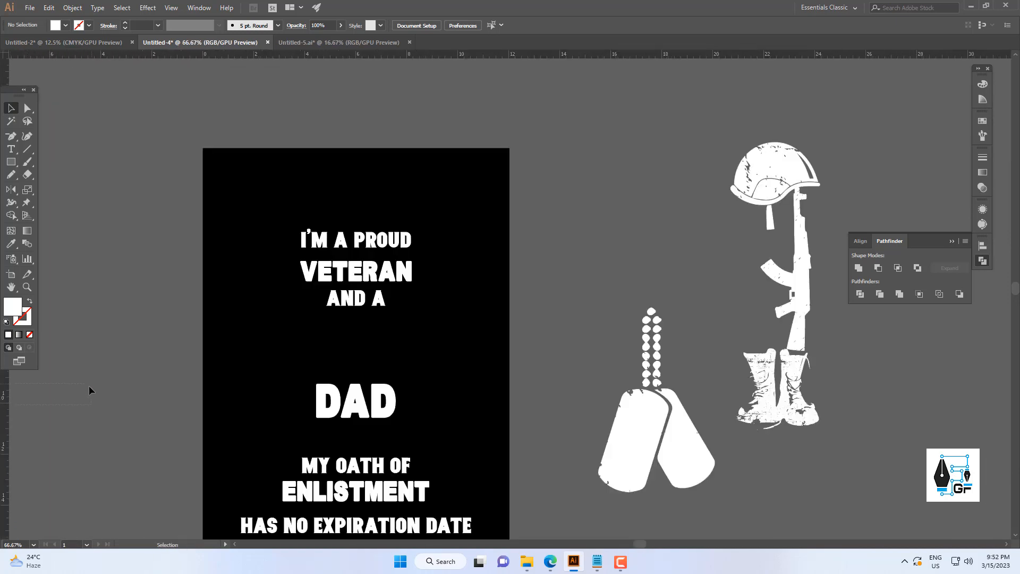
click(298, 290)
scroll(328, 301, up, 2)
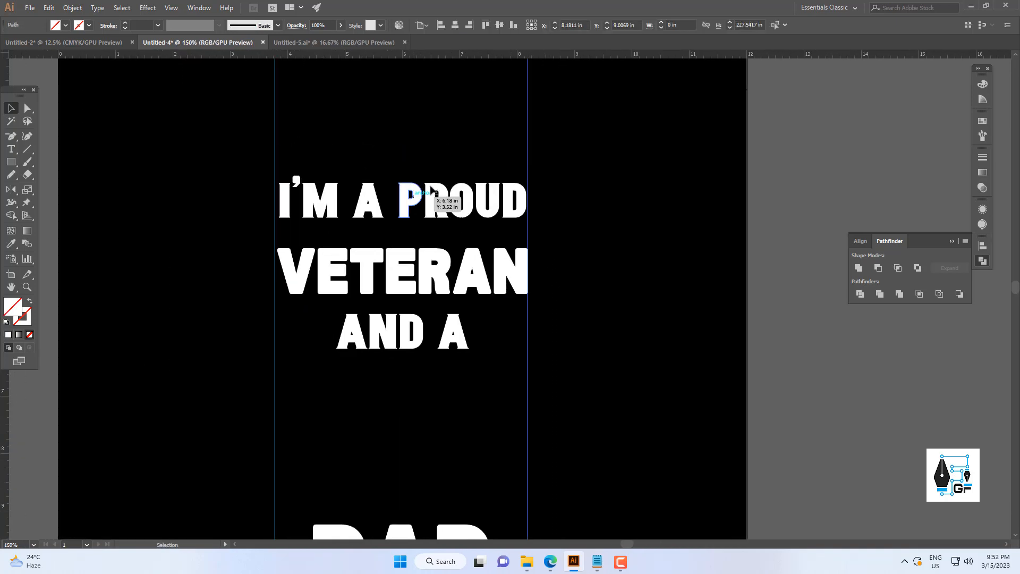
Scale "I'M A PROUD" down, move it close above "VETERAN" and center the two lines on each other
click(449, 200)
scroll(485, 228, up, 1)
alt+shift+drag(551, 222, 471, 266)
shift+click(472, 305)
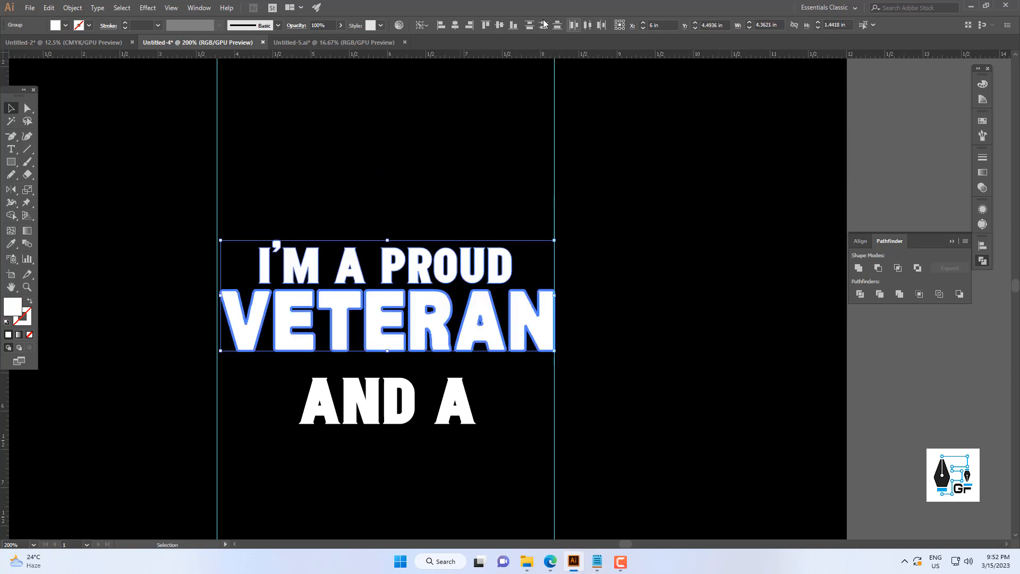
click(454, 25)
click(605, 160)
drag(606, 159, 652, 138)
drag(494, 167, 547, 247)
click(557, 352)
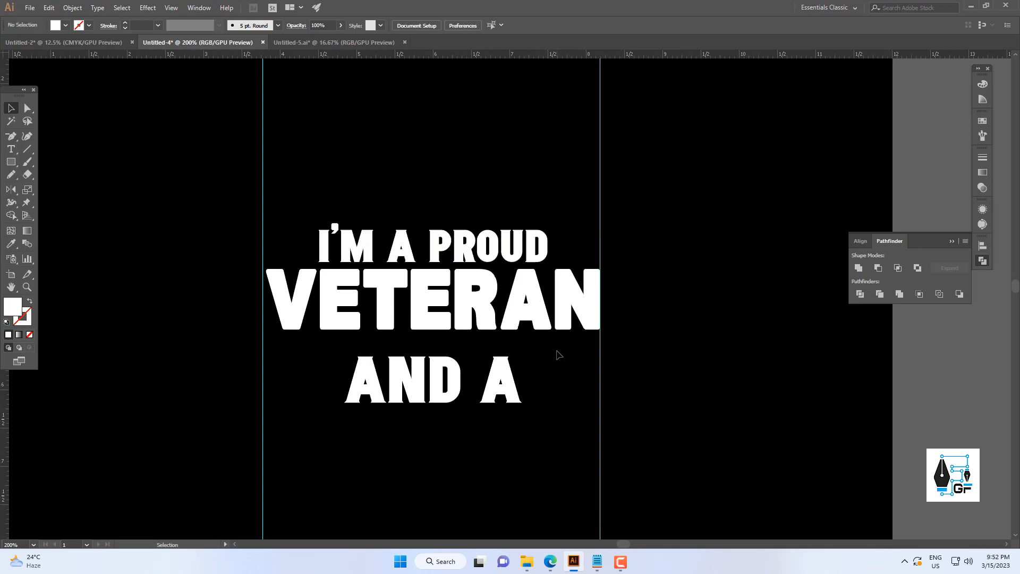
Tighten the word gap in "AND A" by moving the single letter "A" closer to "AND"
scroll(512, 309, down, 2)
scroll(510, 363, up, 3)
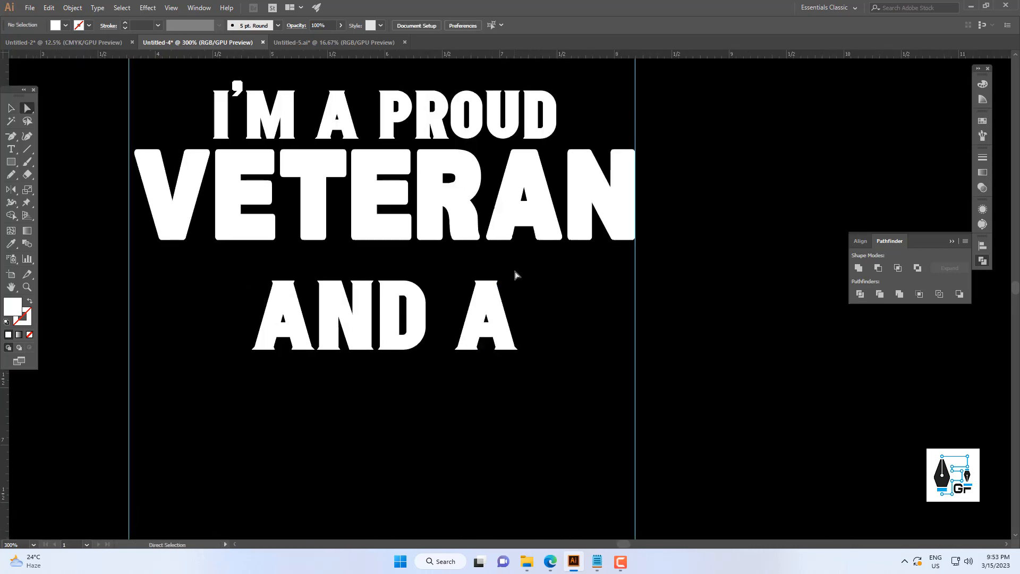
drag(434, 424, 435, 426)
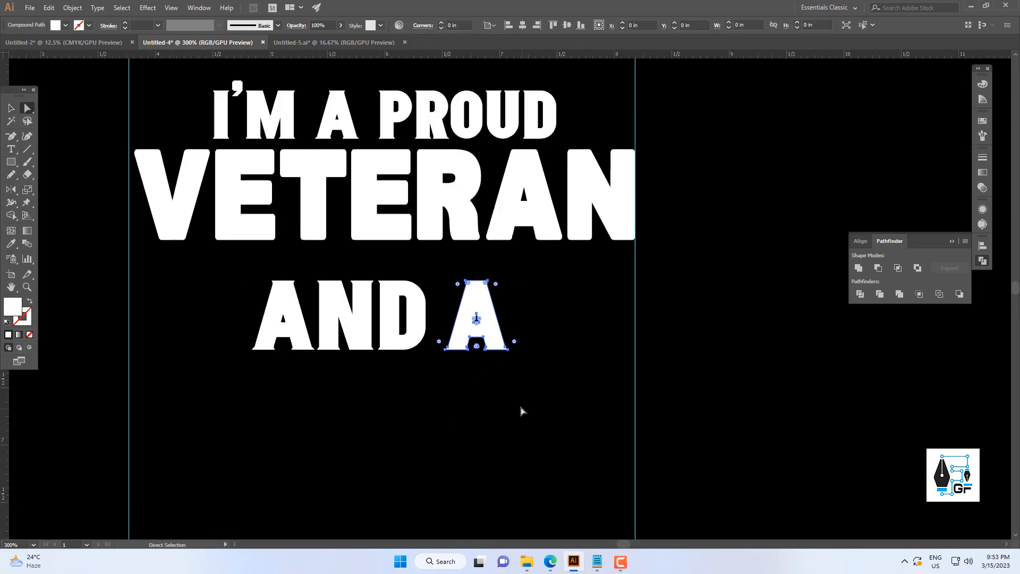
click(521, 411)
scroll(504, 269, down, 4)
Move "AND A" out of the text stack to the empty black area left of the guides
key(v)
drag(503, 278, 305, 295)
scroll(382, 294, up, 1)
drag(382, 294, 251, 218)
drag(95, 216, 261, 272)
drag(262, 272, 414, 319)
scroll(446, 180, up, 1)
click(460, 399)
drag(437, 405, 428, 388)
click(128, 177)
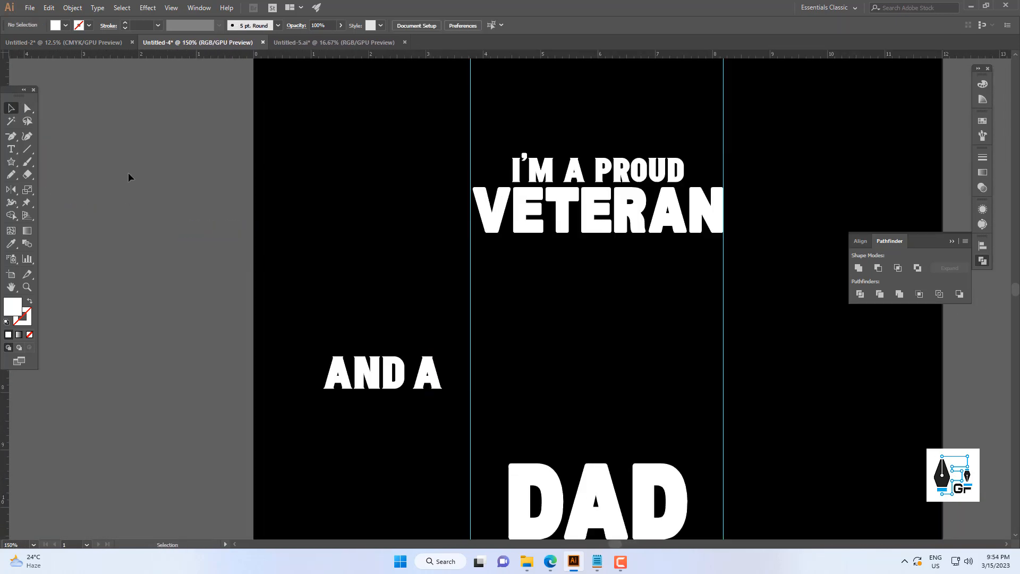
Draw a rectangle about 1.63 by 0.67 in across the artboard's left edge, level with "VETERAN"
drag(15, 160, 53, 162)
drag(184, 194, 277, 233)
key(v)
click(323, 216)
click(218, 218)
scroll(330, 240, down, 3)
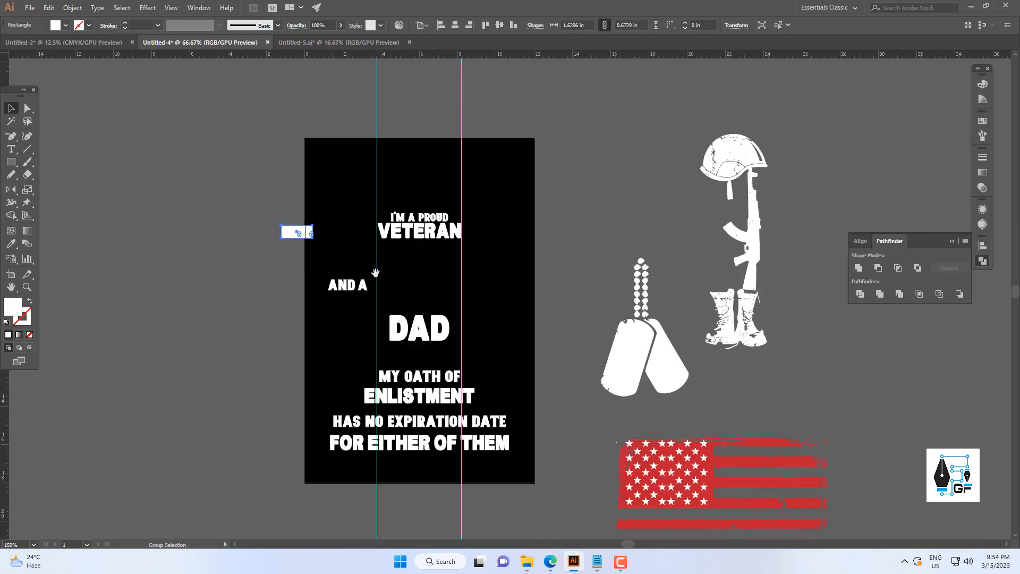
mouse_move(374, 273)
mouse_down()
mouse_move(313, 223)
mouse_move(363, 274)
mouse_up()
Fill the small rectangle with the red sampled from the American flag
key(i)
click(700, 412)
key(v)
click(363, 273)
scroll(291, 205, up, 3)
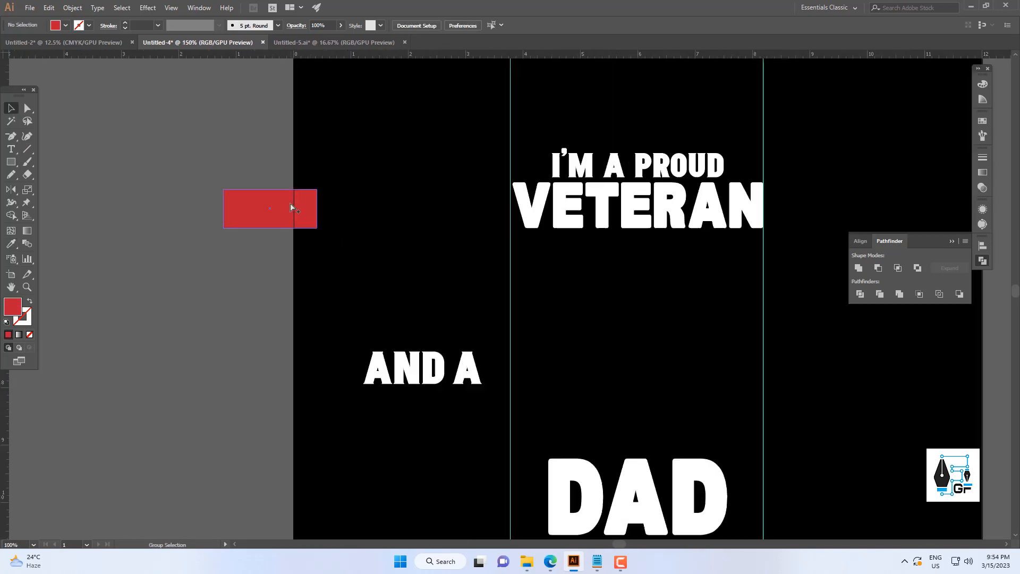
Draw a five-pointed star about 0.49 in wide at the left end of the red rectangle and fill it white
drag(292, 207, 310, 241)
drag(11, 152, 56, 212)
scroll(297, 252, up, 3)
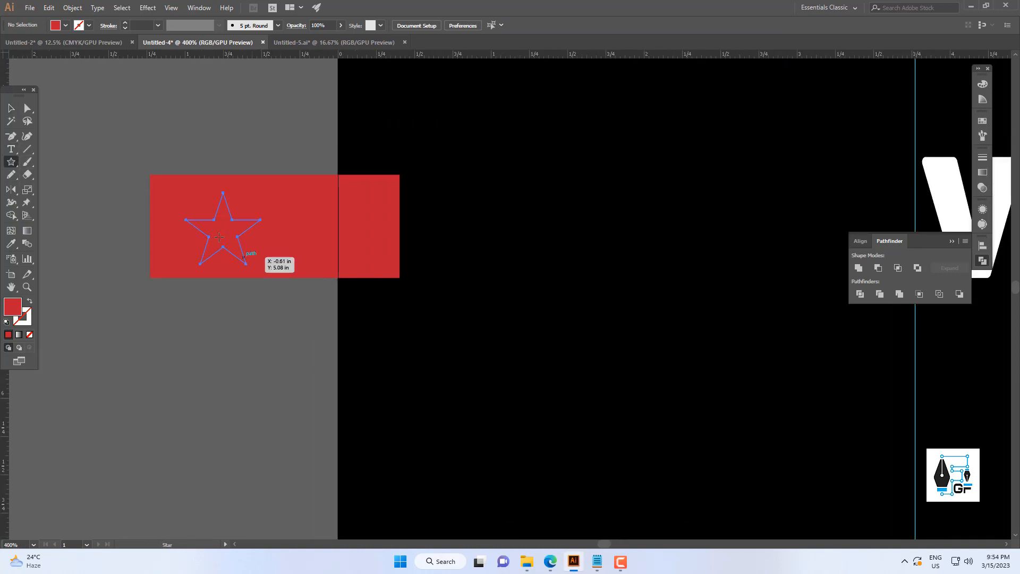
drag(245, 261, 245, 263)
key(v)
drag(216, 228, 211, 229)
double_click(16, 305)
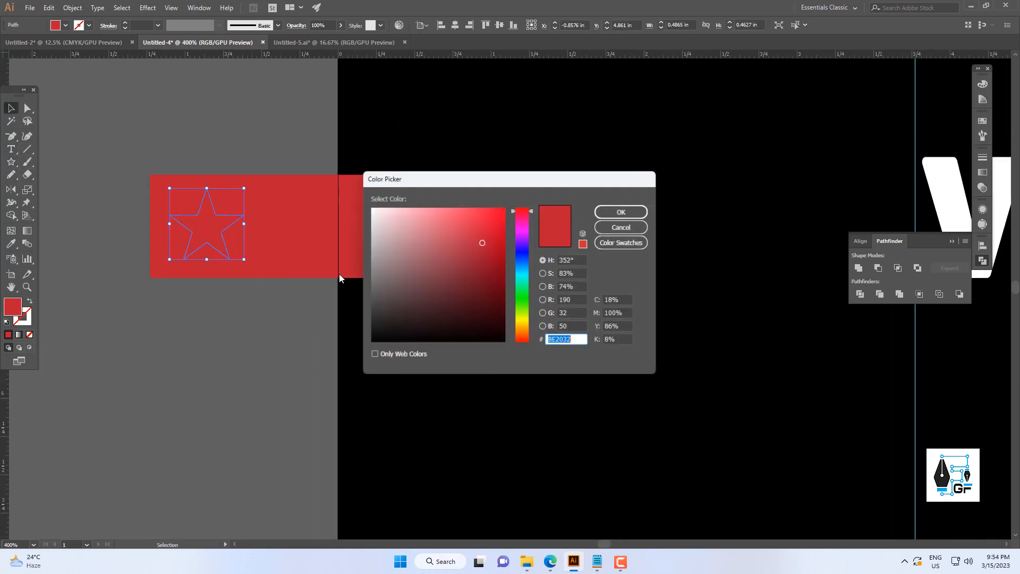
click(604, 217)
scroll(450, 166, down, 2)
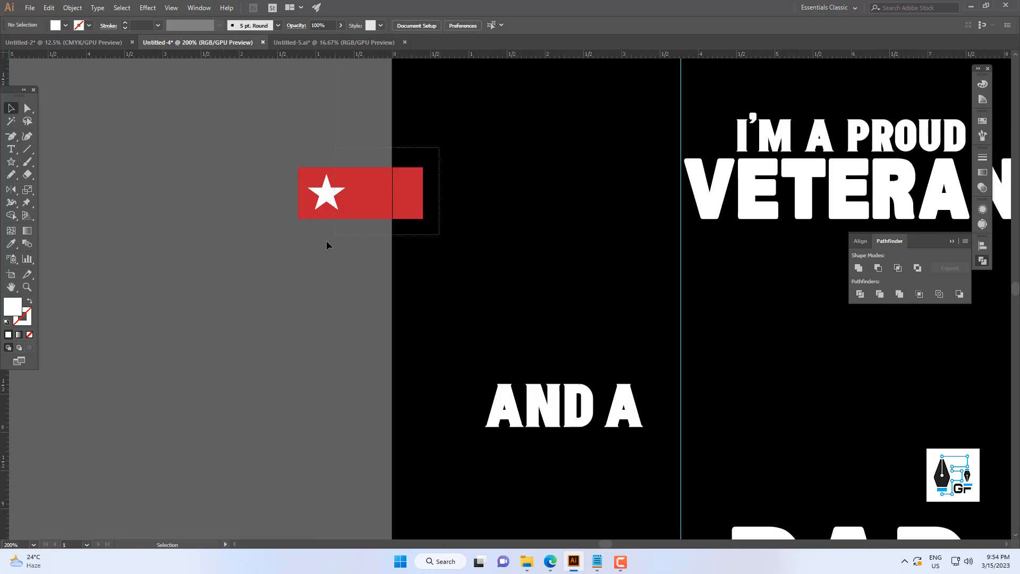
drag(327, 241, 400, 102)
Duplicate the star twice to the right at equal spacing and widen the red rectangle to about 1.83 in
scroll(349, 181, up, 3)
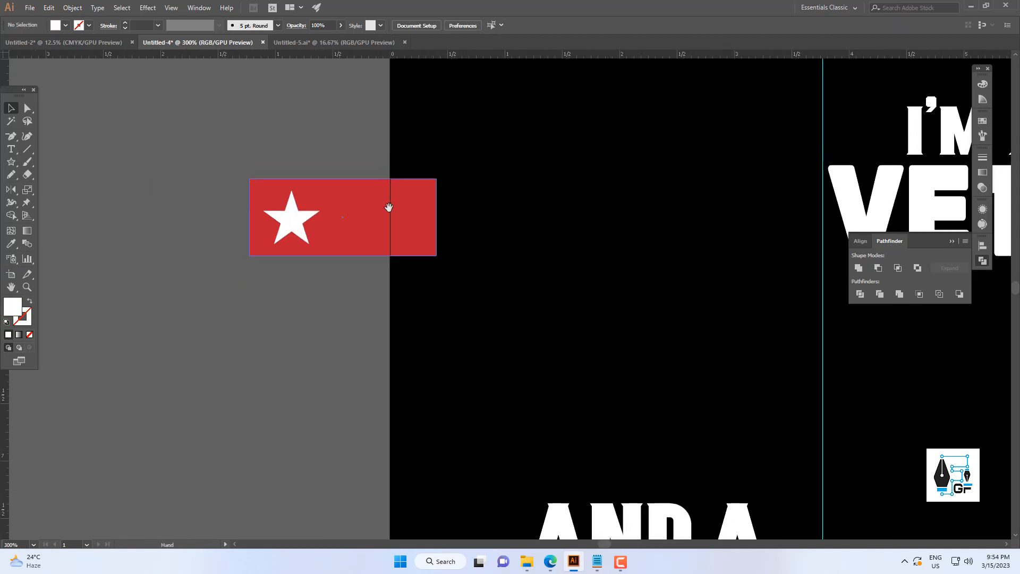
drag(277, 230, 412, 231)
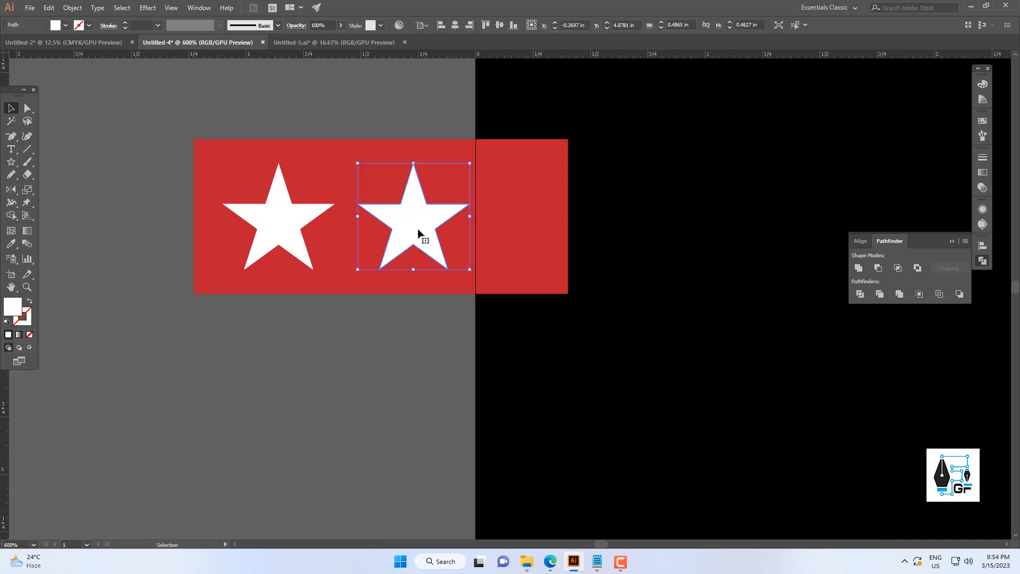
key(ctrl+d)
click(524, 166)
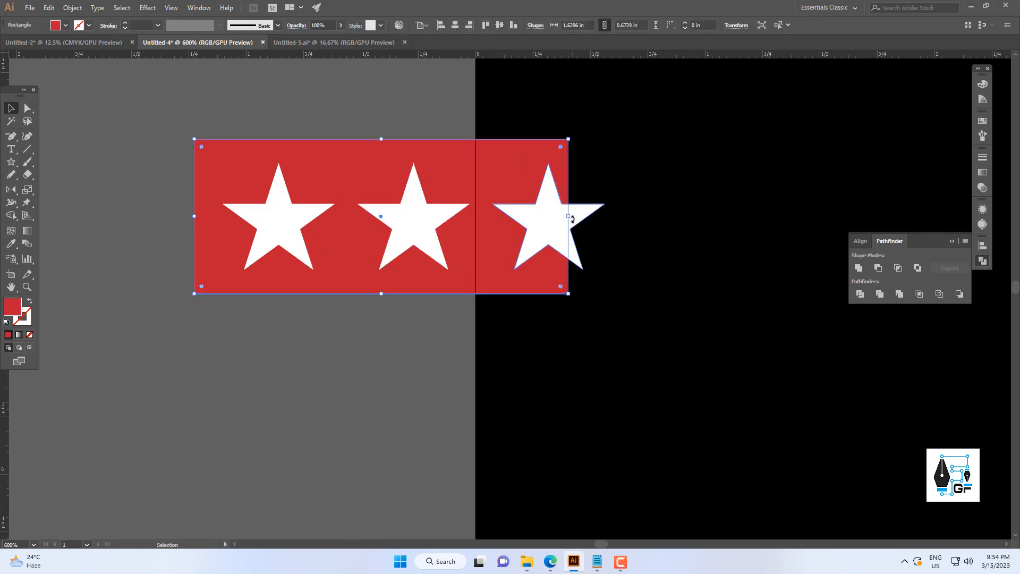
drag(613, 222, 614, 222)
Group the three stars and center them horizontally on the red rectangle
click(552, 226)
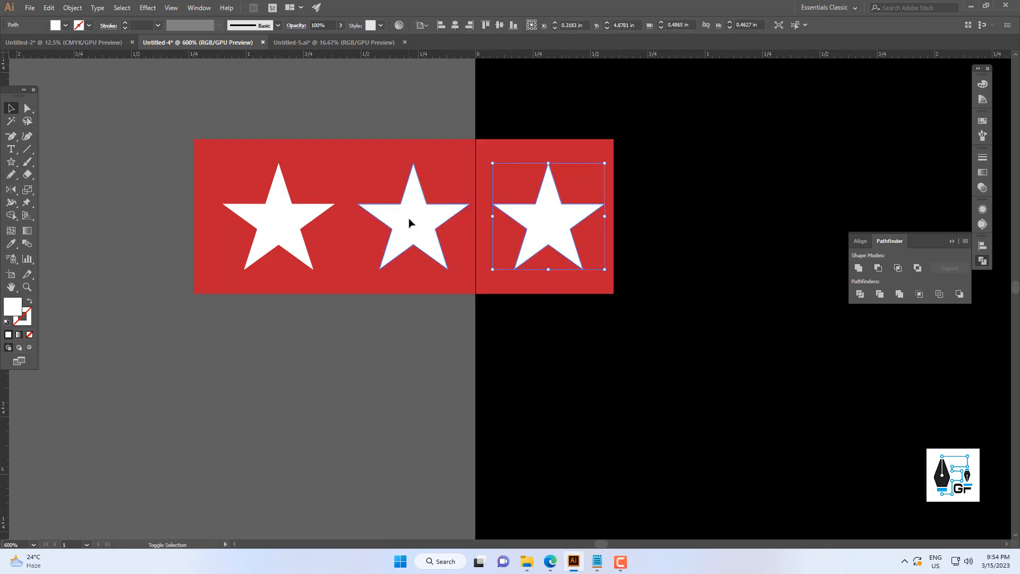
shift+click(409, 223)
shift+click(293, 212)
key(ctrl+g)
key(ctrl+a)
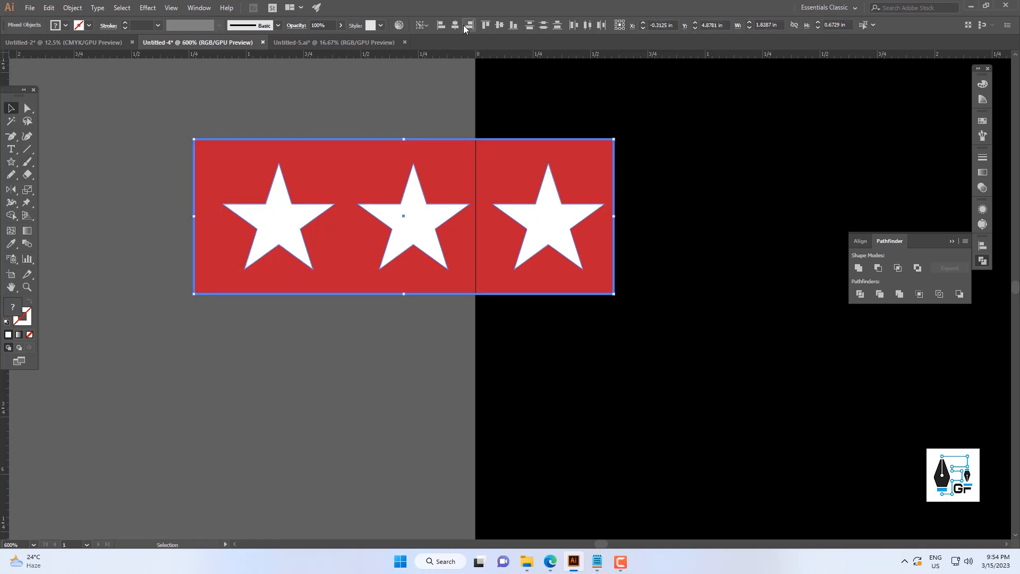
click(465, 26)
click(454, 25)
click(630, 137)
Group the stars with the red rectangle and move this banner below "VETERAN" against the left guide
scroll(525, 180, down, 3)
drag(526, 209, 424, 243)
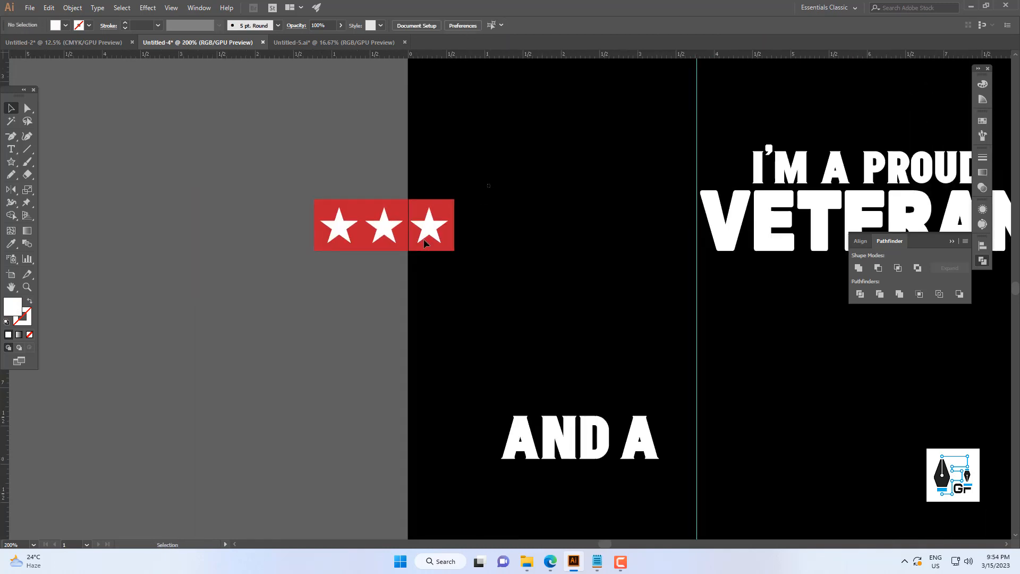
click(423, 243)
scroll(202, 270, down, 2)
drag(315, 251, 509, 283)
scroll(526, 286, up, 2)
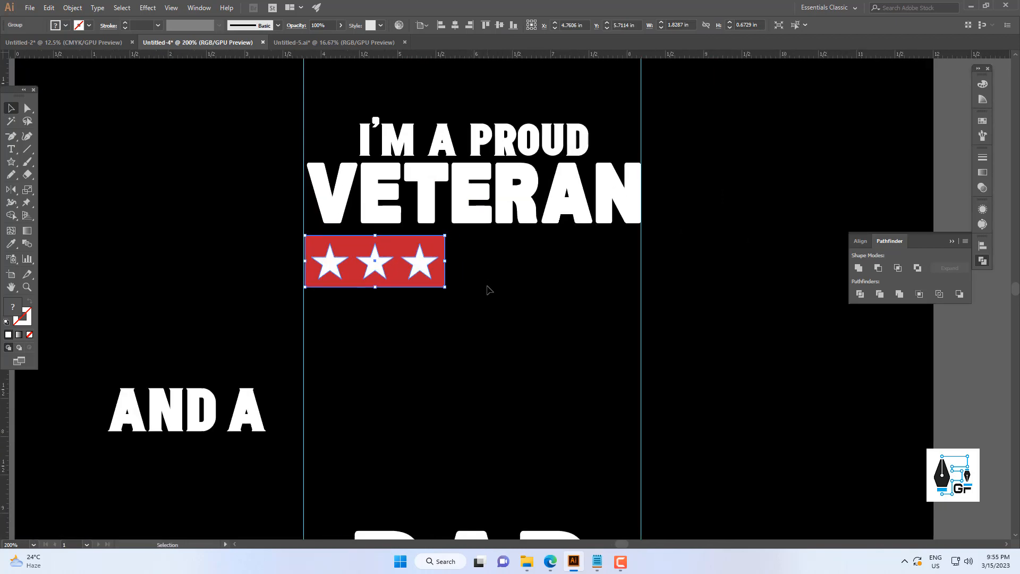
Place "AND A" to the right of the star banner and resize both to fit closely beneath "VETERAN"
drag(175, 410, 500, 274)
click(393, 272)
scroll(425, 273, up, 2)
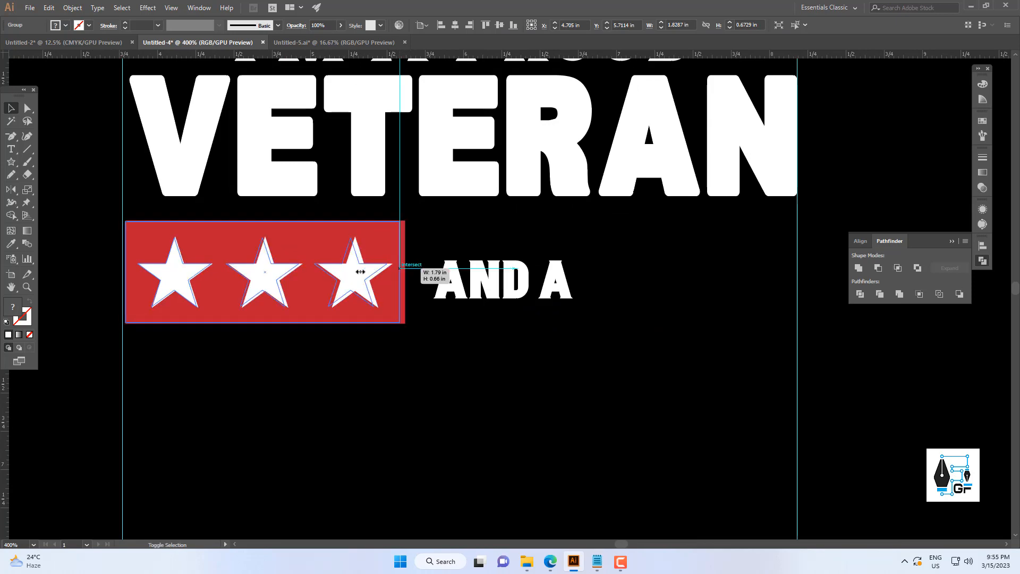
drag(405, 272, 305, 251)
click(463, 287)
drag(463, 287, 372, 260)
drag(483, 253, 587, 266)
click(680, 269)
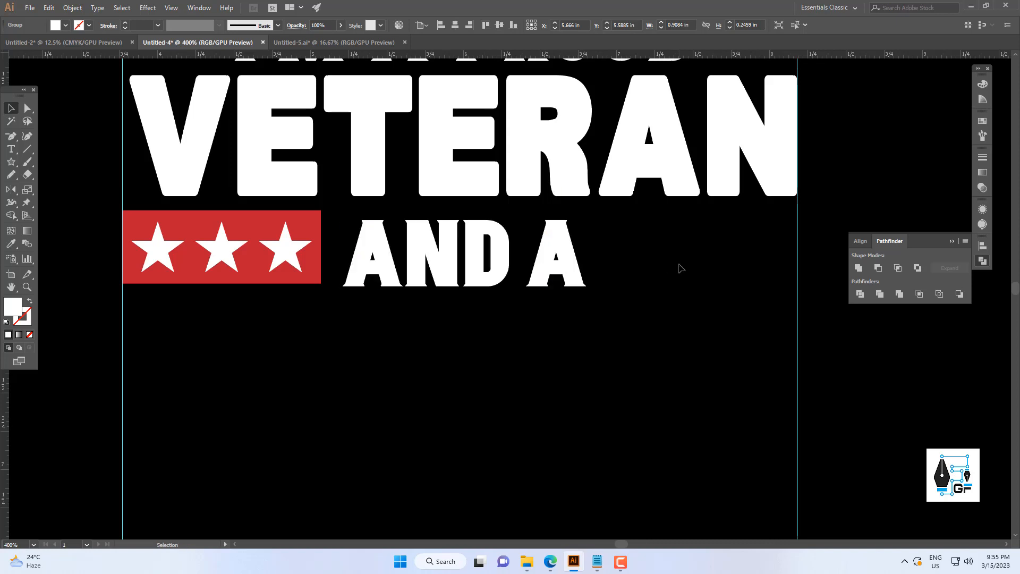
Align the star banner and "AND A" on their vertical centers and nudge them down slightly from "VETERAN"
scroll(584, 319, down, 4)
scroll(606, 308, up, 2)
drag(572, 333, 500, 302)
drag(481, 341, 408, 293)
click(408, 293)
click(498, 26)
click(514, 379)
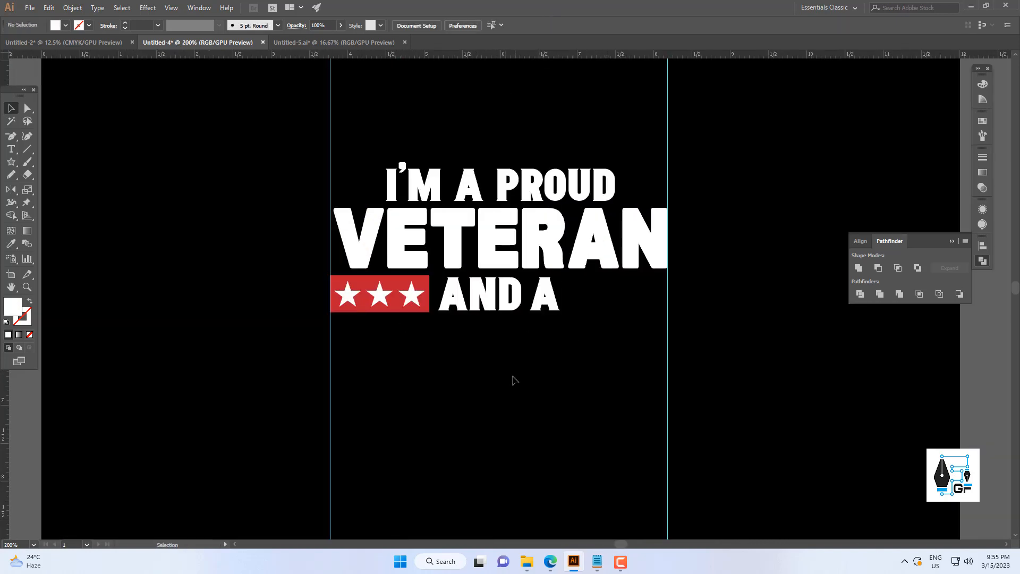
drag(467, 357, 352, 307)
key(Down)
drag(485, 248, 287, 332)
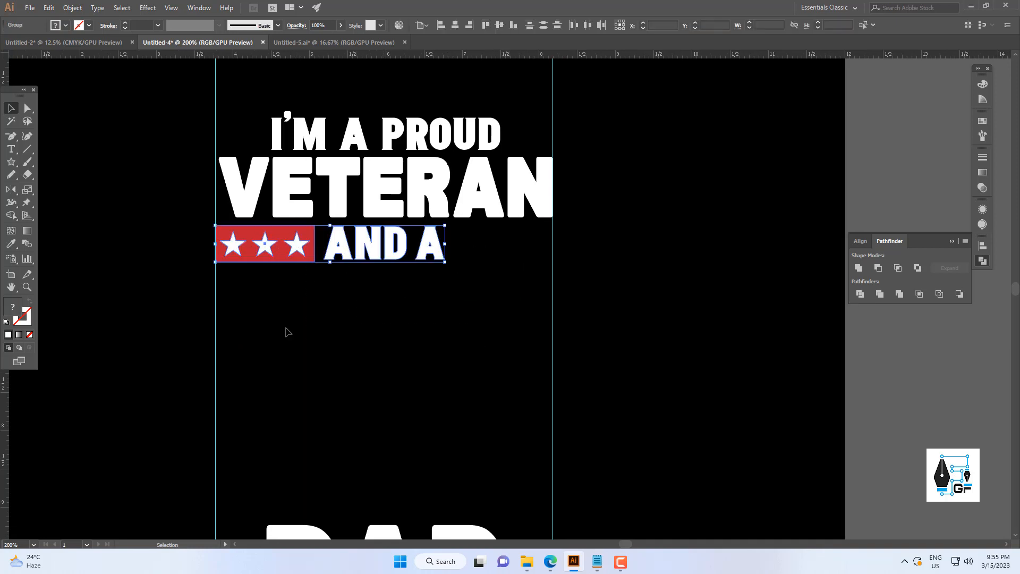
key(Down)
Make a reflected copy of the star banner and place it right of "AND A" against the right guide
shift+click(336, 250)
right_click(287, 249)
mouse_move(320, 357)
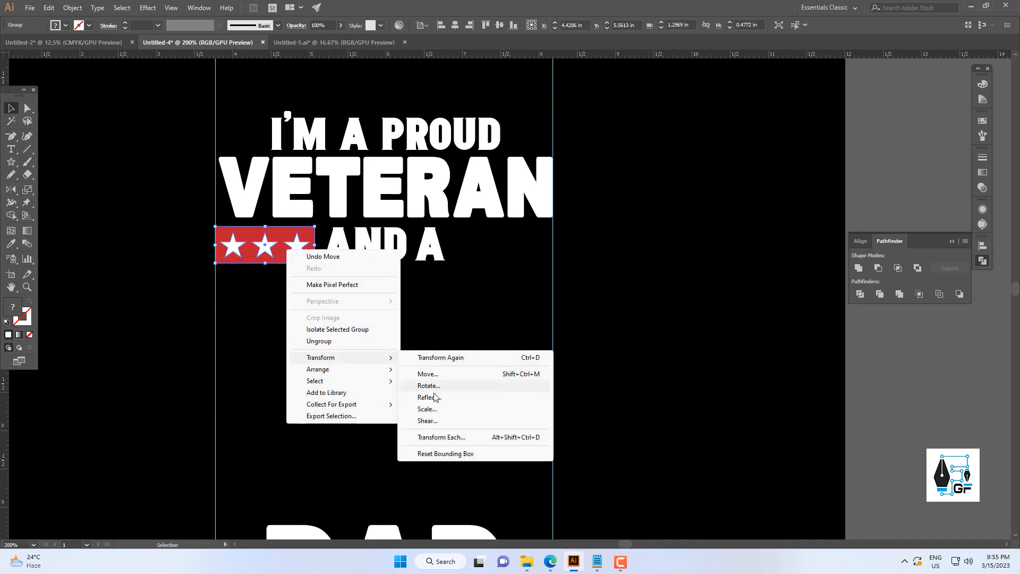
click(425, 398)
click(456, 345)
drag(281, 249, 505, 259)
click(519, 300)
scroll(519, 300, down, 3)
drag(519, 301, 500, 309)
scroll(499, 310, up, 2)
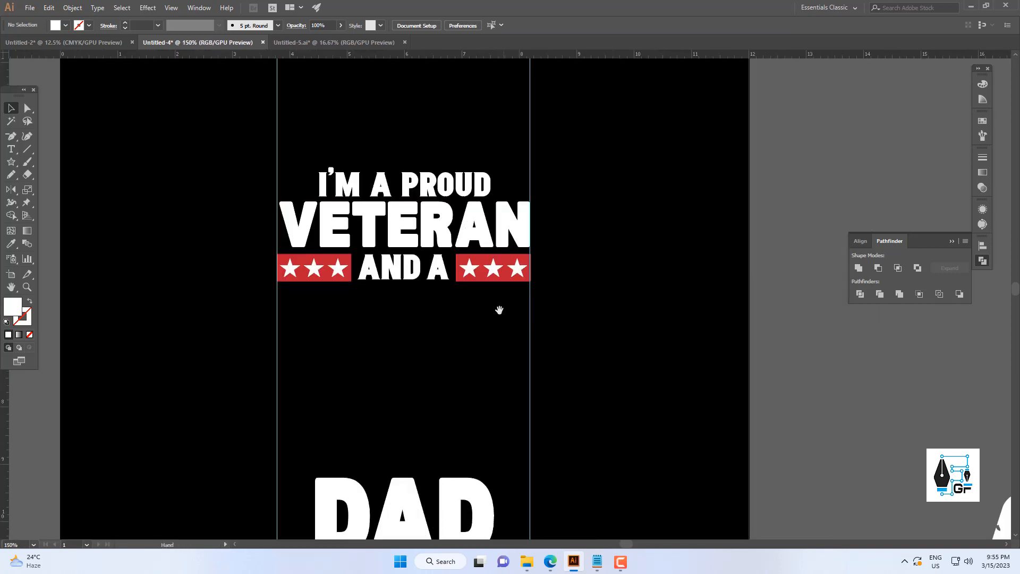
Group the two star banners and align them with "AND A" on their vertical centers
click(481, 279)
shift+click(344, 278)
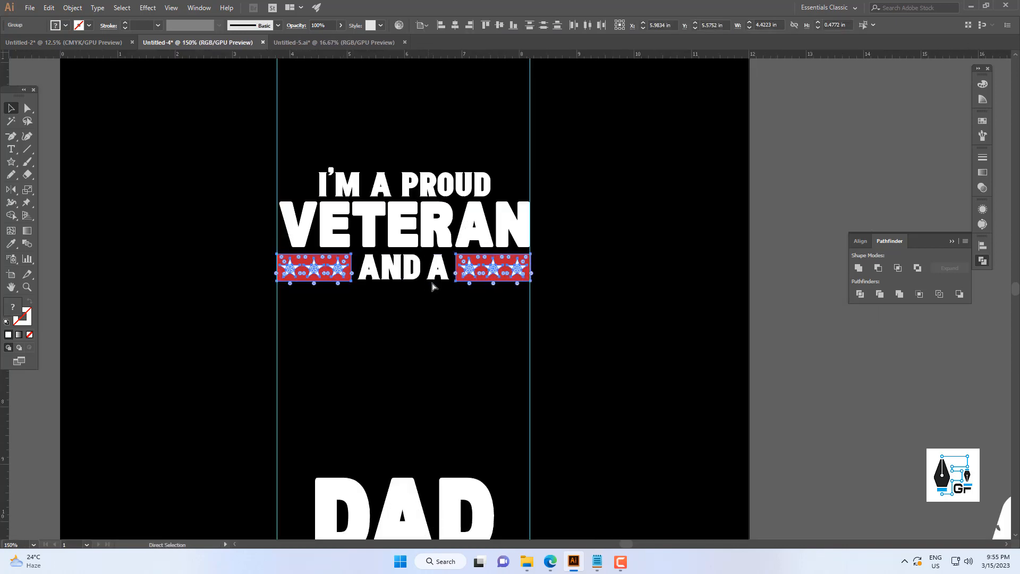
key(ctrl+g)
shift+click(405, 261)
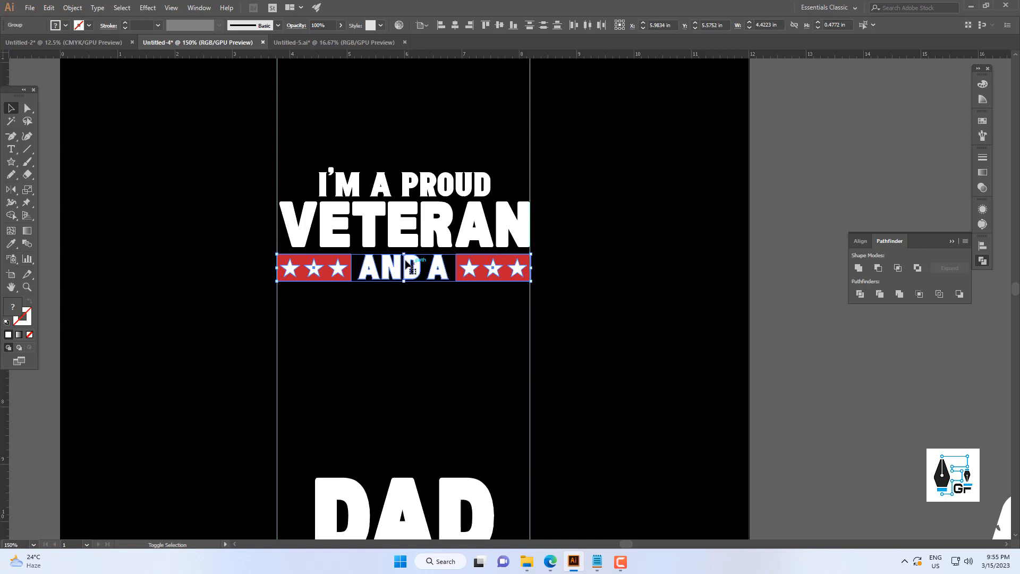
click(498, 25)
click(633, 267)
scroll(632, 266, down, 4)
Move "DAD" and the four text lines under it down to clear space below the "AND A" row
drag(633, 266, 570, 296)
scroll(571, 334, up, 2)
drag(572, 333, 439, 342)
scroll(496, 328, down, 2)
drag(565, 456, 542, 441)
scroll(542, 442, down, 2)
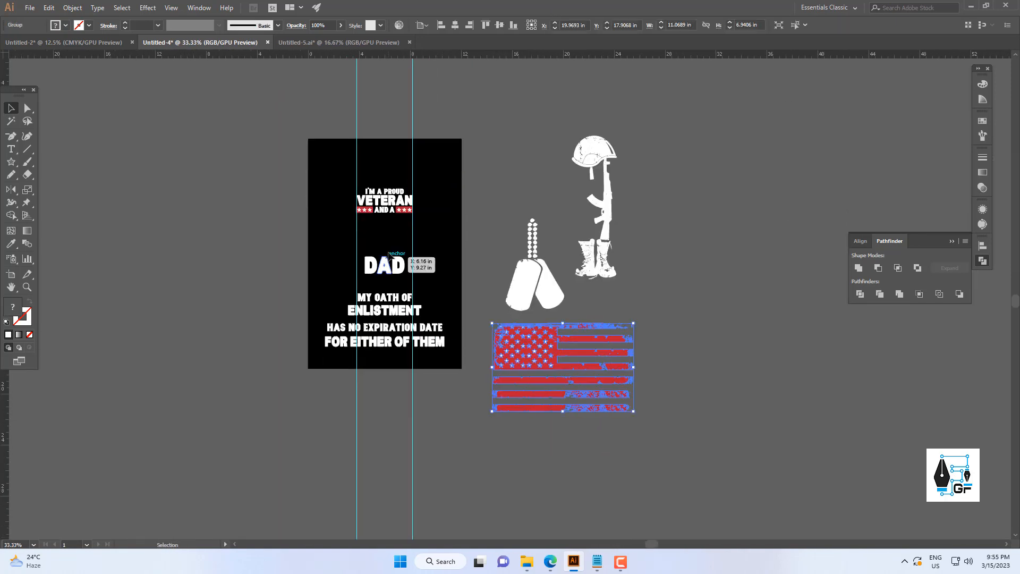
click(370, 375)
drag(371, 375, 369, 377)
drag(402, 307, 402, 402)
Move the American flag onto the black rectangle, scale it to about 3.14 in wide and center it below "AND A"
drag(607, 378, 452, 289)
scroll(451, 297, up, 2)
drag(451, 304, 467, 356)
drag(518, 311, 428, 308)
drag(403, 304, 357, 240)
scroll(351, 211, up, 1)
drag(382, 282, 392, 288)
drag(396, 241, 407, 296)
click(531, 225)
scroll(530, 225, down, 1)
scroll(407, 295, up, 2)
click(405, 285)
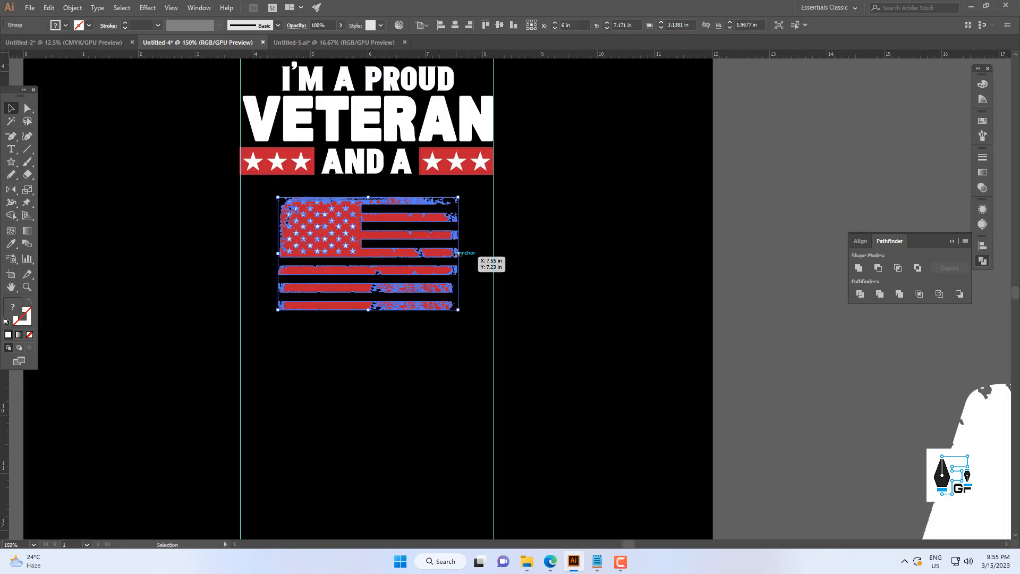
Shrink the flag to about 2.55 in wide and set it directly under the star banner row
drag(457, 254, 407, 214)
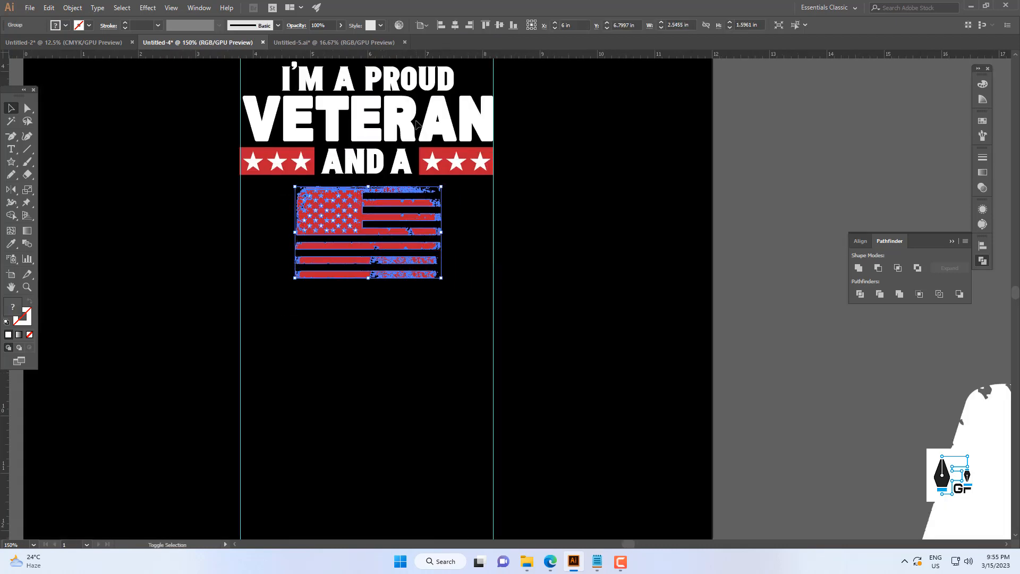
shift+click(417, 124)
click(568, 226)
scroll(592, 187, down, 4)
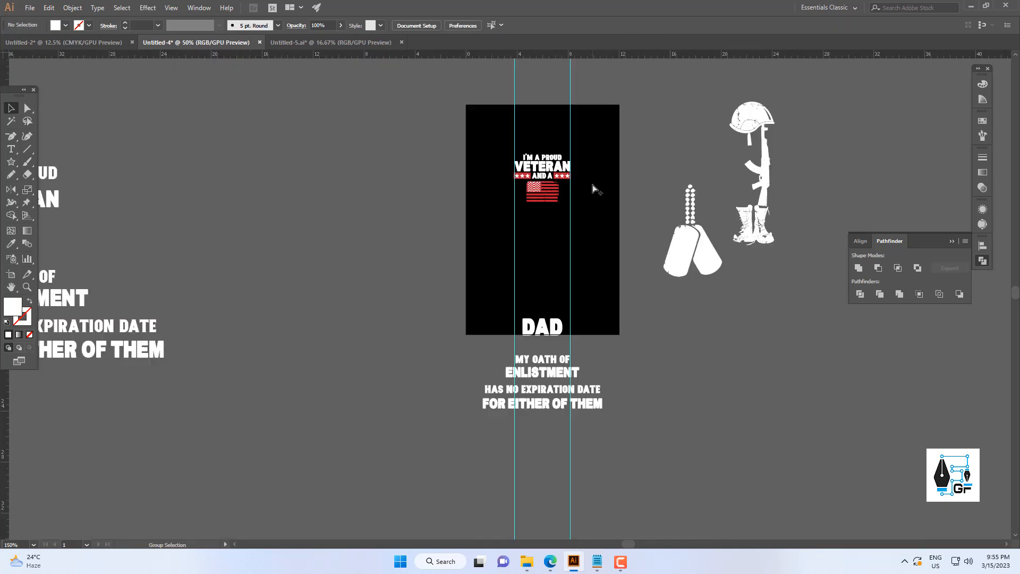
scroll(553, 261, up, 3)
drag(573, 192, 523, 297)
click(481, 290)
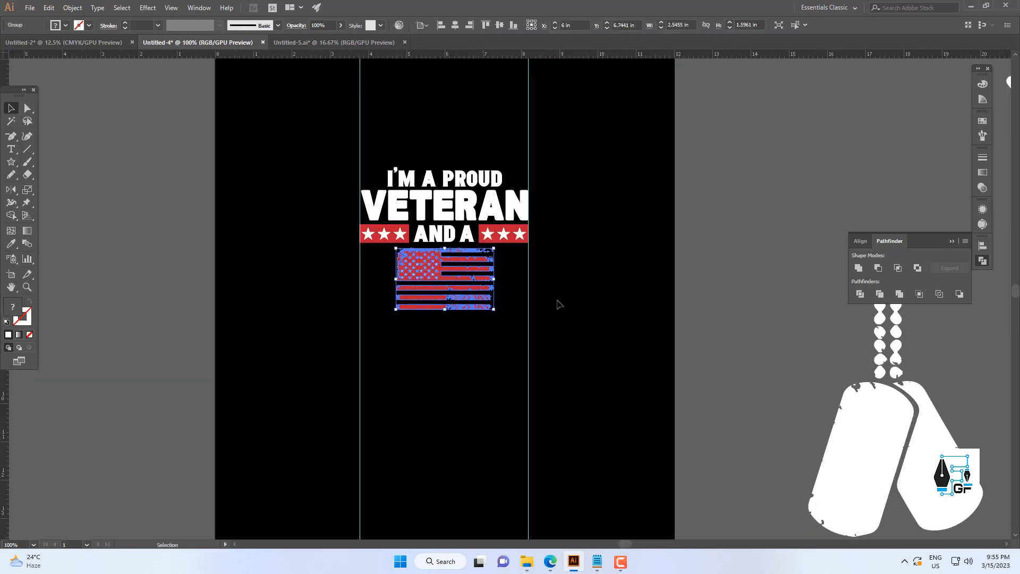
click(578, 328)
Move the helmet, rifle and boots graphic to the right of the flag and scale it to about 0.6 in wide
scroll(580, 331, down, 1)
drag(580, 332, 429, 336)
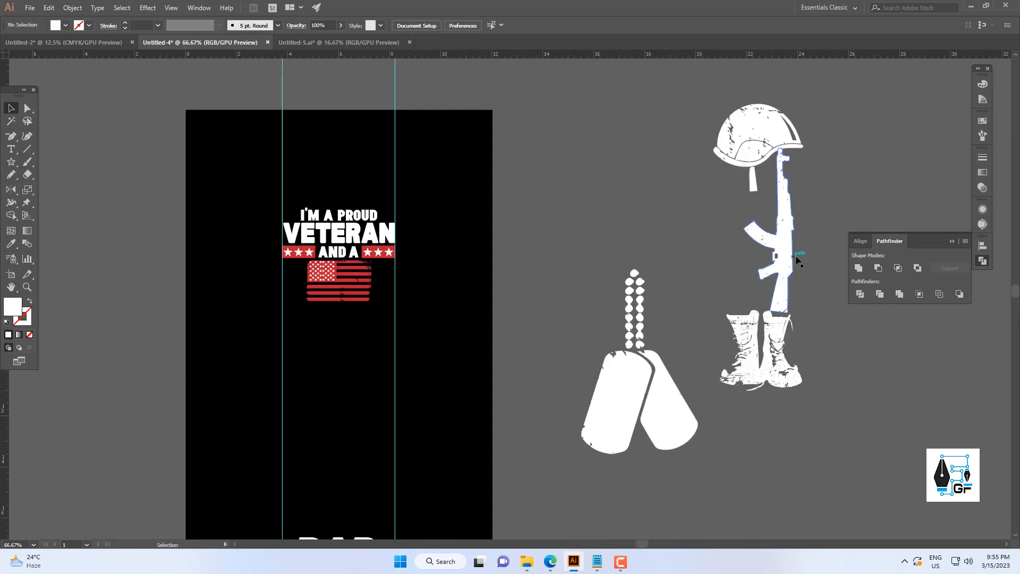
drag(778, 251, 530, 279)
drag(552, 151, 369, 262)
scroll(424, 271, up, 2)
click(425, 271)
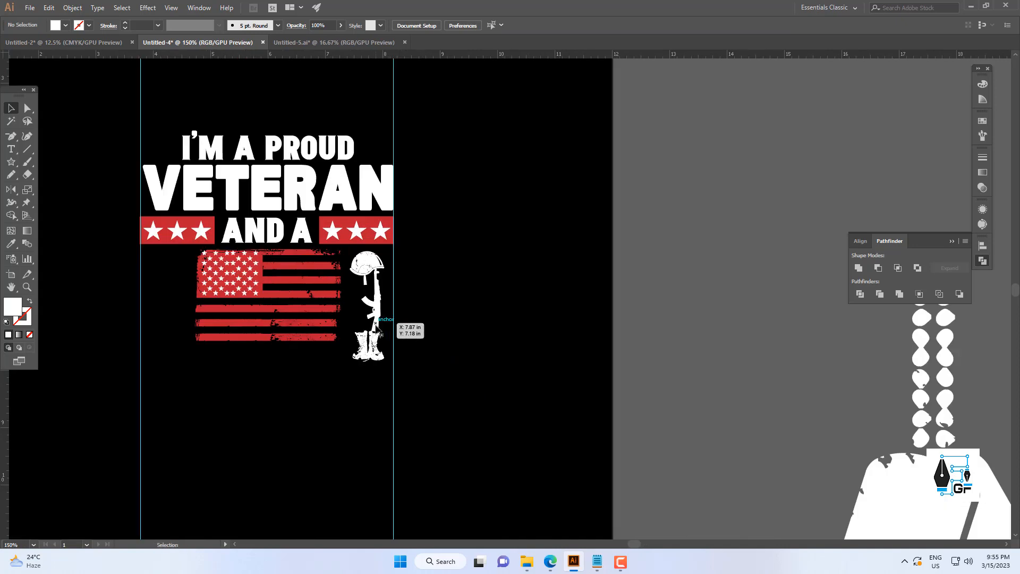
click(376, 328)
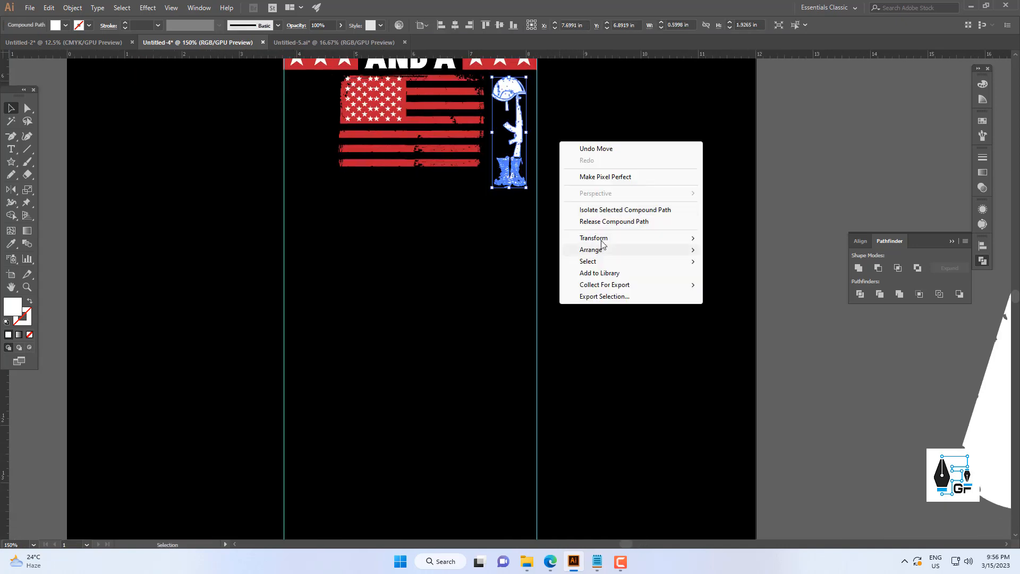
Make a mirrored copy of the helmet, rifle and boots graphic and move it to the left of the flag
mouse_move(593, 237)
click(754, 279)
click(470, 346)
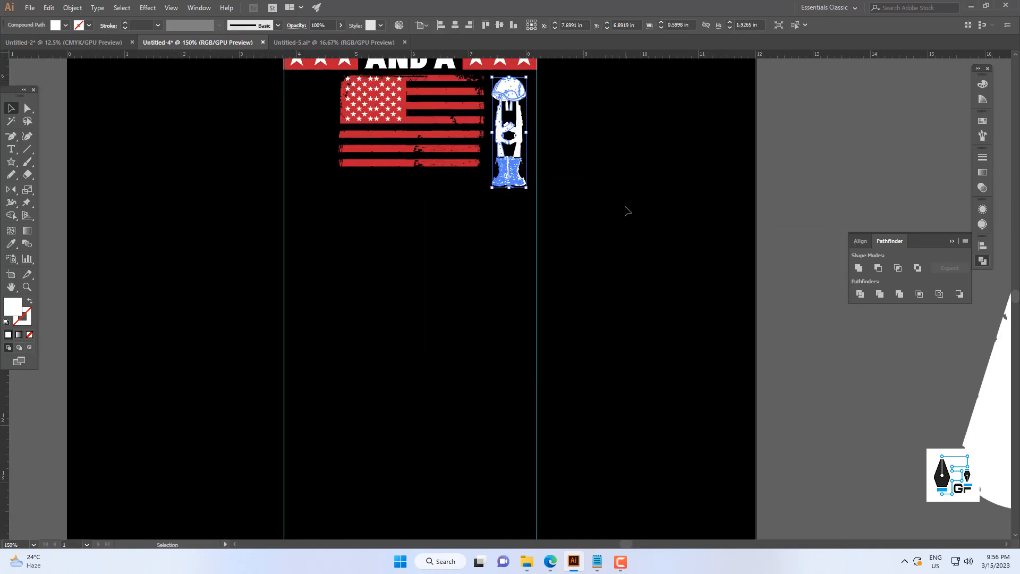
scroll(601, 239, up, 2)
drag(553, 260, 354, 260)
Group the two helmet, rifle and boots graphics and center the group horizontally on "VETERAN"
shift+click(565, 211)
key(ctrl+g)
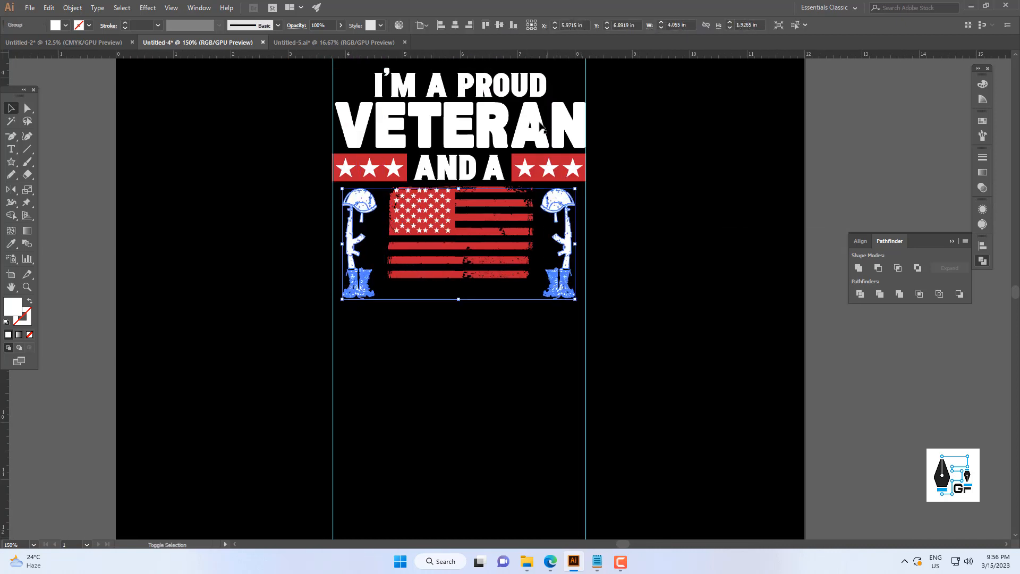
shift+click(526, 118)
click(526, 118)
click(559, 333)
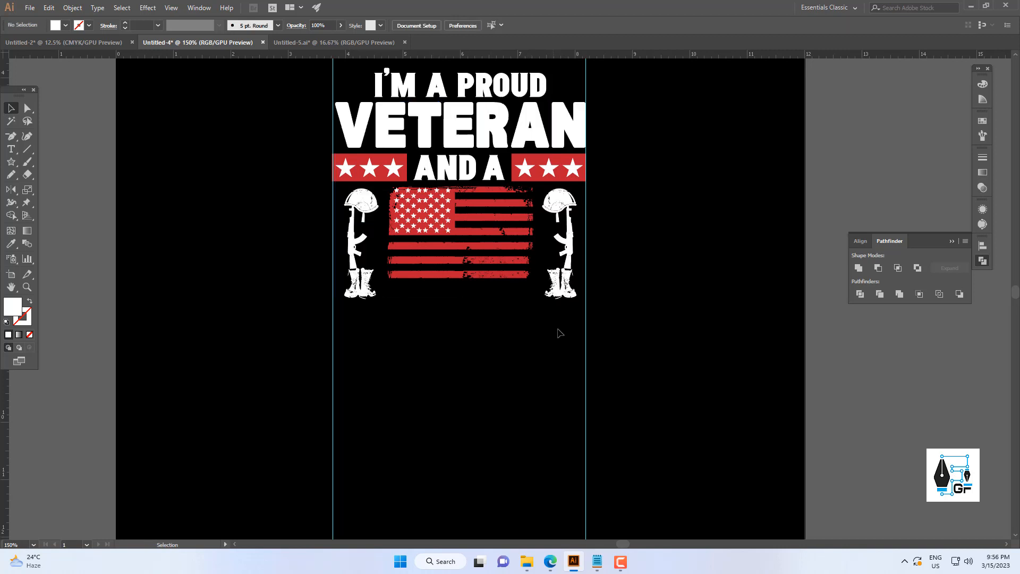
Enlarge the helmet, rifle and boots pair to span the width between the guides and shift it slightly down
drag(359, 235, 359, 236)
drag(459, 299, 460, 308)
click(484, 386)
scroll(427, 389, down, 3)
scroll(448, 390, up, 1)
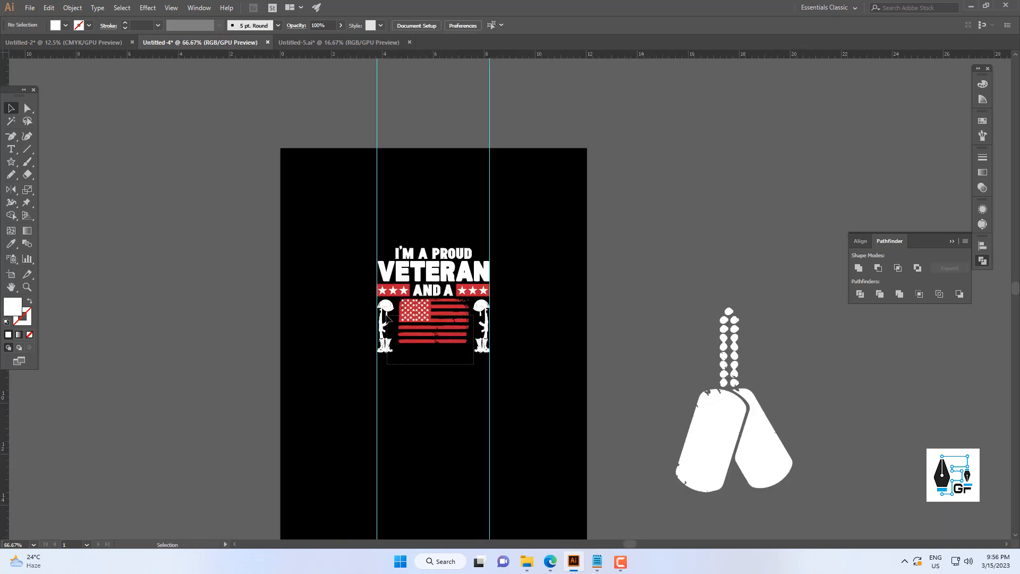
mouse_move(386, 315)
mouse_down()
mouse_move(411, 350)
mouse_move(386, 321)
mouse_up()
click(453, 384)
Enlarge the flag to about 2.99 in wide between the two soldier graphics and nudge it into place
click(440, 342)
scroll(445, 345, up, 3)
click(450, 417)
scroll(415, 395, down, 3)
scroll(421, 399, up, 2)
key(Down)
key(Down)
key(Down)
key(Down)
click(423, 382)
Move "DAD" up directly below the flag, shrink it and center it horizontally on the flag
scroll(424, 383, down, 4)
drag(429, 397, 391, 297)
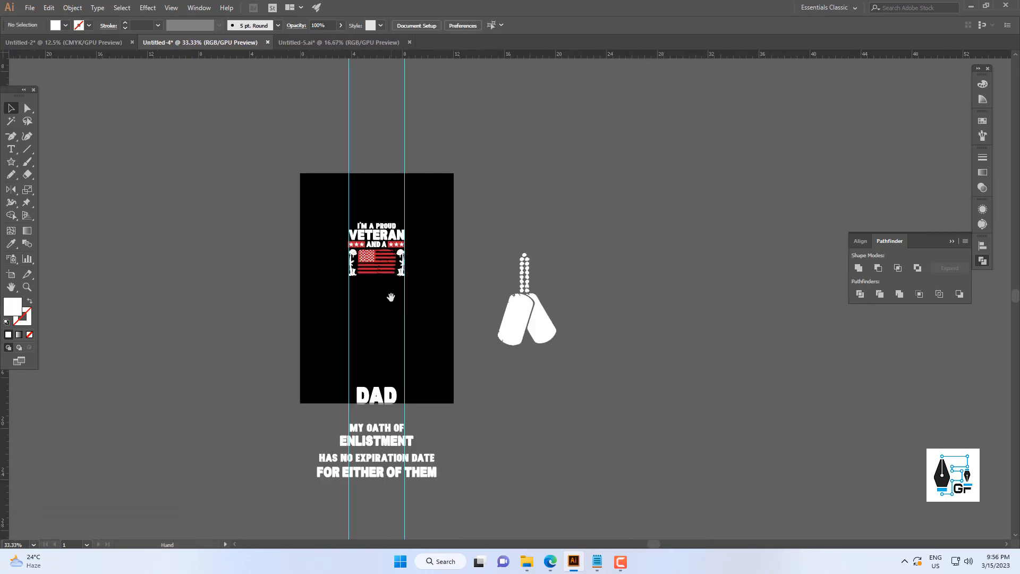
scroll(391, 297, up, 2)
drag(394, 489, 336, 247)
scroll(405, 293, up, 2)
shift+click(333, 239)
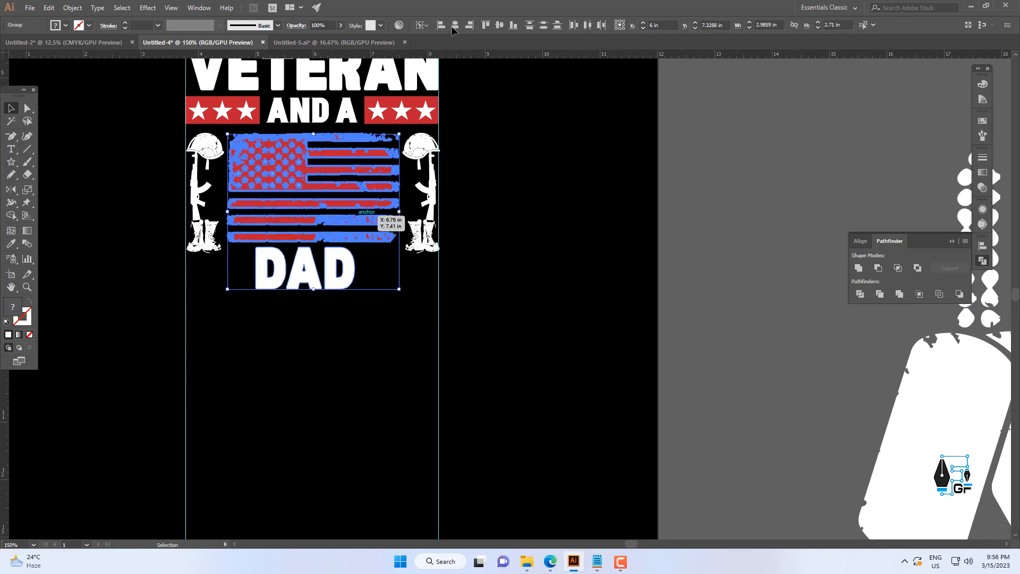
click(554, 289)
Bring the dog tags graphic beside "DAD", shrink and tilt it, and add a larger copy below the right boots
scroll(550, 282, down, 3)
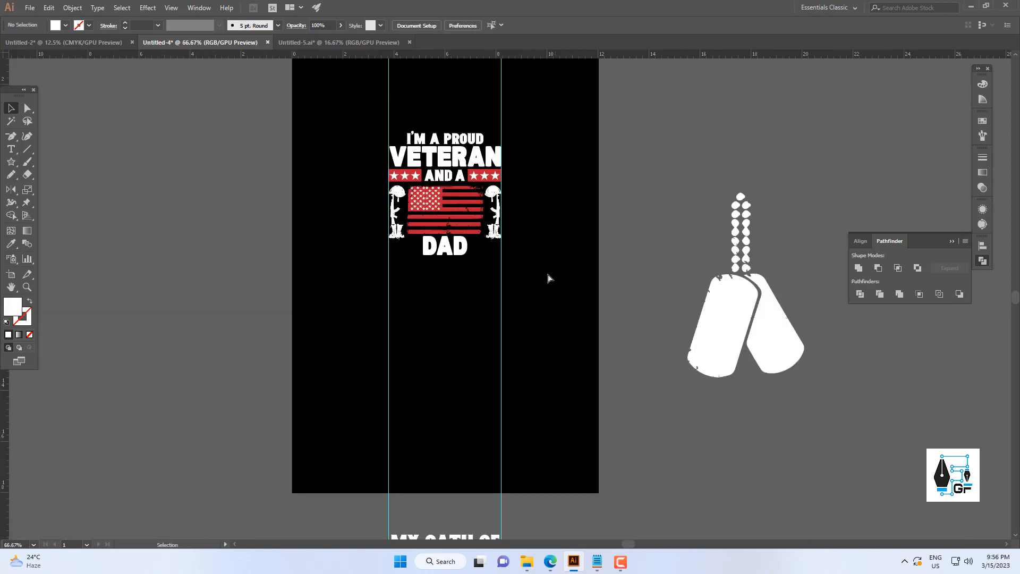
scroll(582, 289, up, 3)
scroll(602, 291, down, 2)
scroll(637, 300, right, 1)
drag(687, 290, 466, 281)
scroll(468, 280, up, 2)
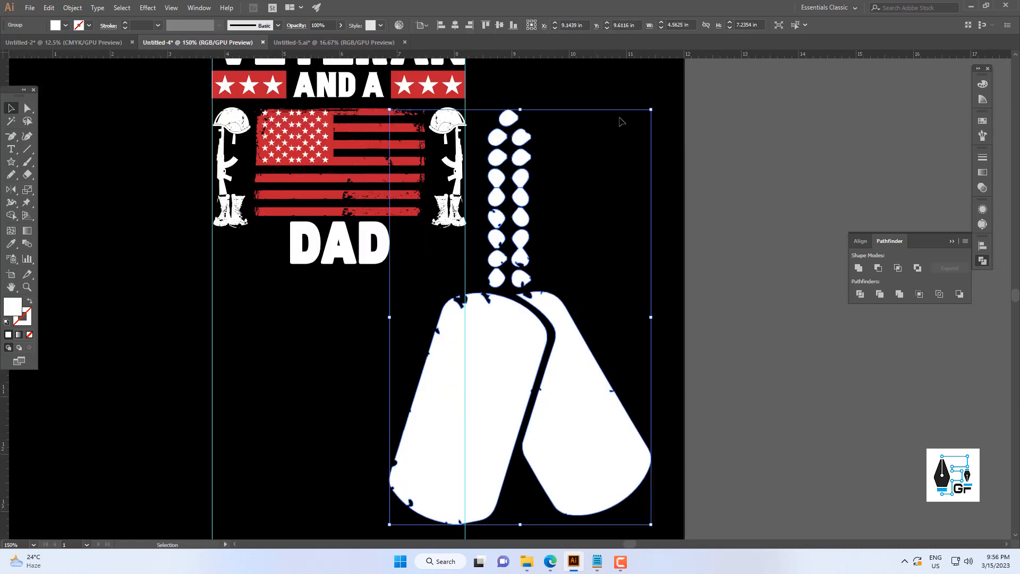
drag(652, 109, 431, 292)
scroll(440, 253, up, 3)
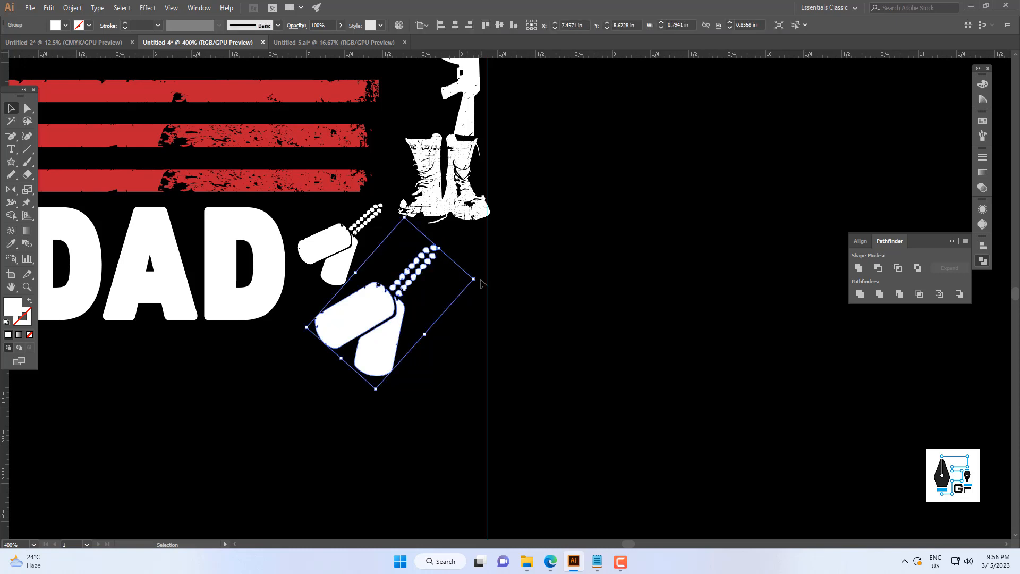
Rotate the larger dog tags to a more upright angle, about 0.68 in wide, below the right boots
drag(480, 283, 426, 233)
click(583, 260)
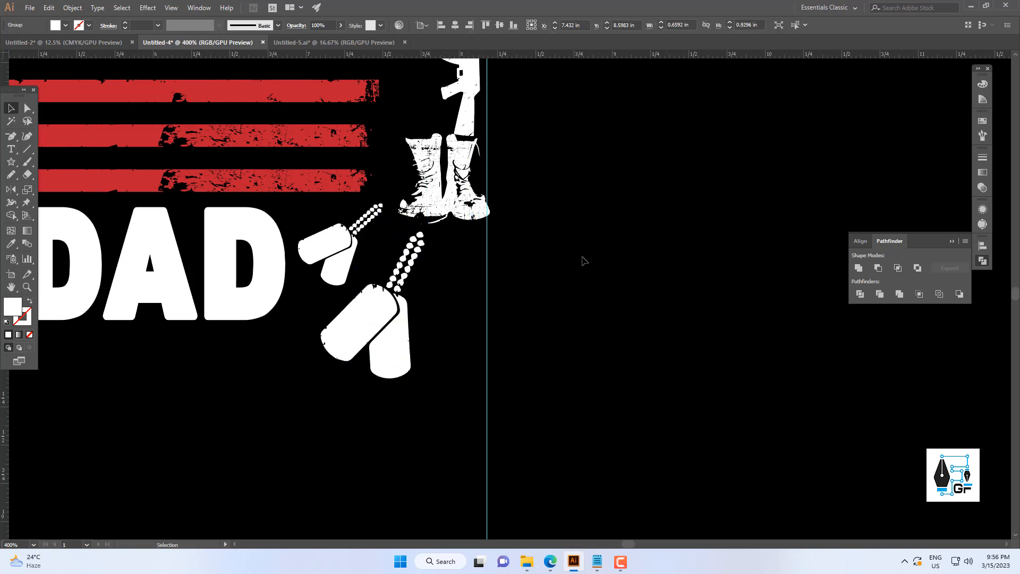
scroll(555, 281, down, 4)
scroll(555, 283, up, 2)
click(475, 295)
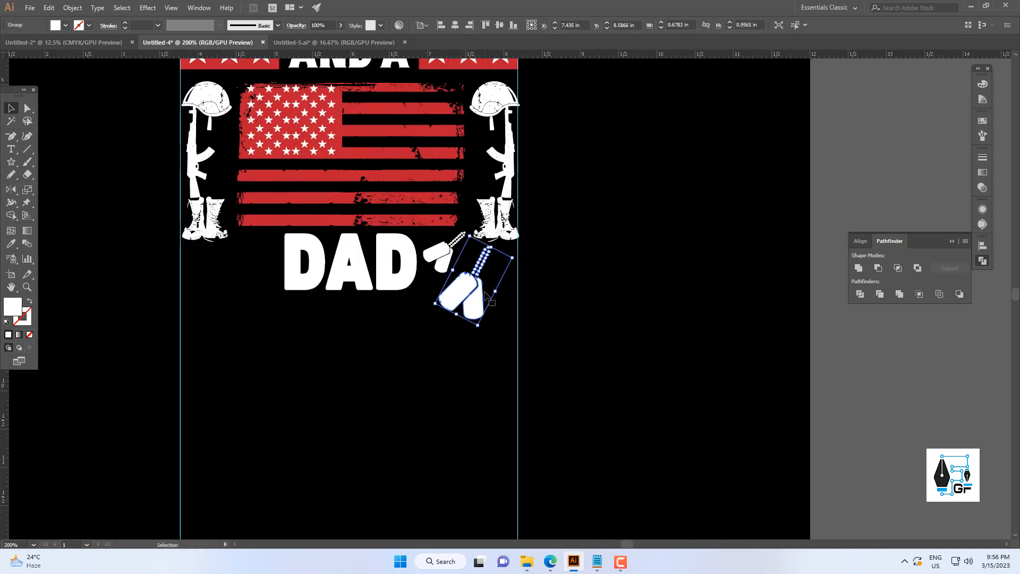
Duplicate the small dog tags next to "DAD" and fit a copy about 0.35 in wide between the other two
scroll(460, 237, up, 2)
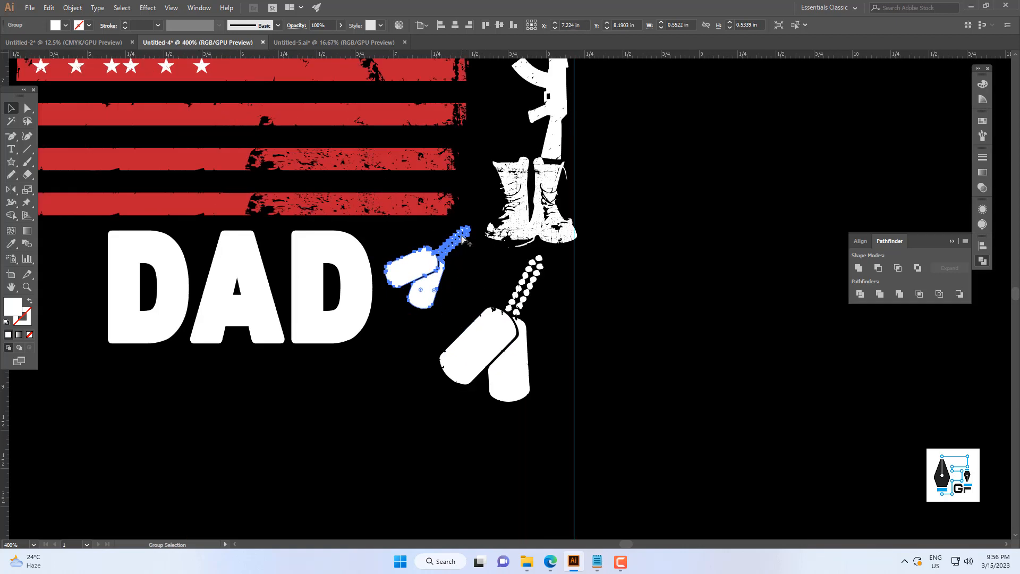
drag(466, 240, 492, 250)
click(484, 268)
scroll(483, 272, up, 2)
scroll(533, 290, down, 5)
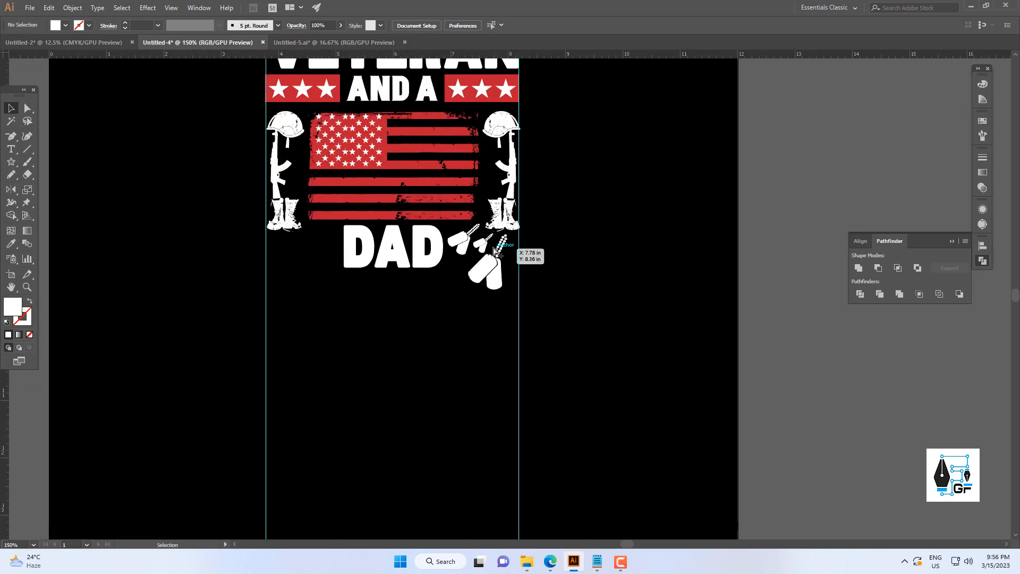
Rotate the smallest dog tags to a slightly more upright angle between the other two sets
scroll(492, 252, up, 5)
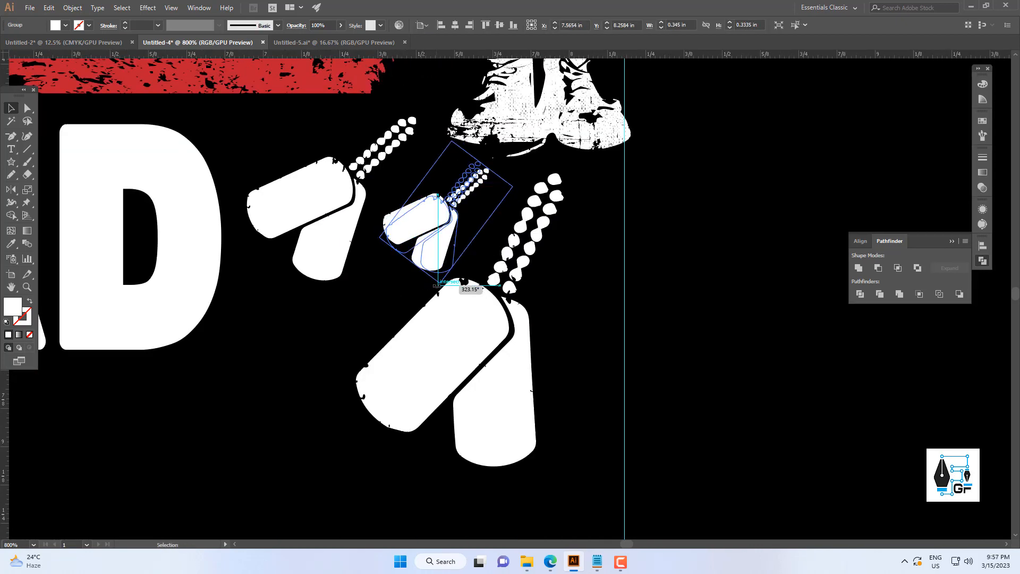
drag(473, 226, 473, 226)
click(498, 237)
scroll(498, 236, down, 5)
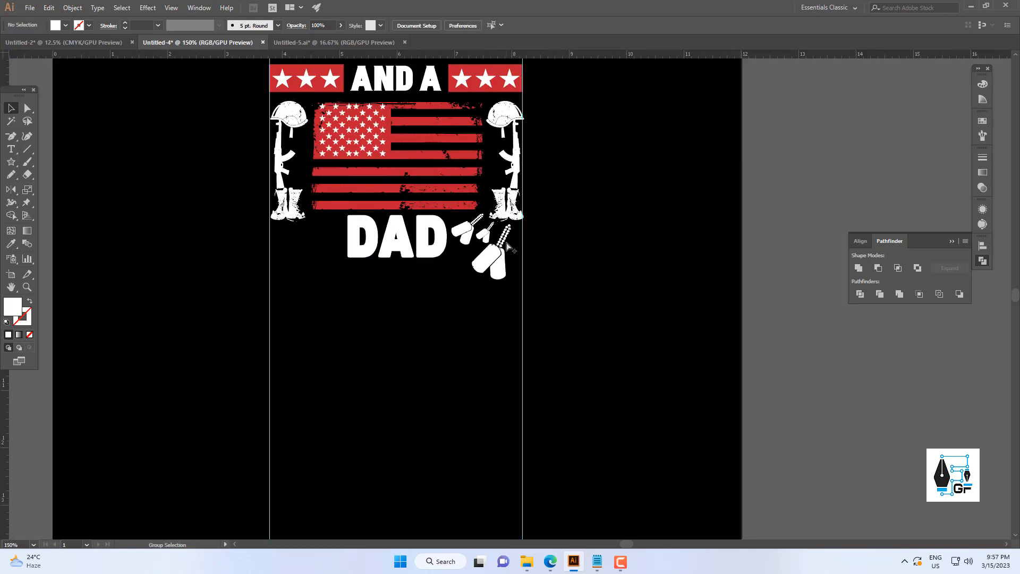
scroll(507, 246, up, 2)
scroll(487, 242, up, 2)
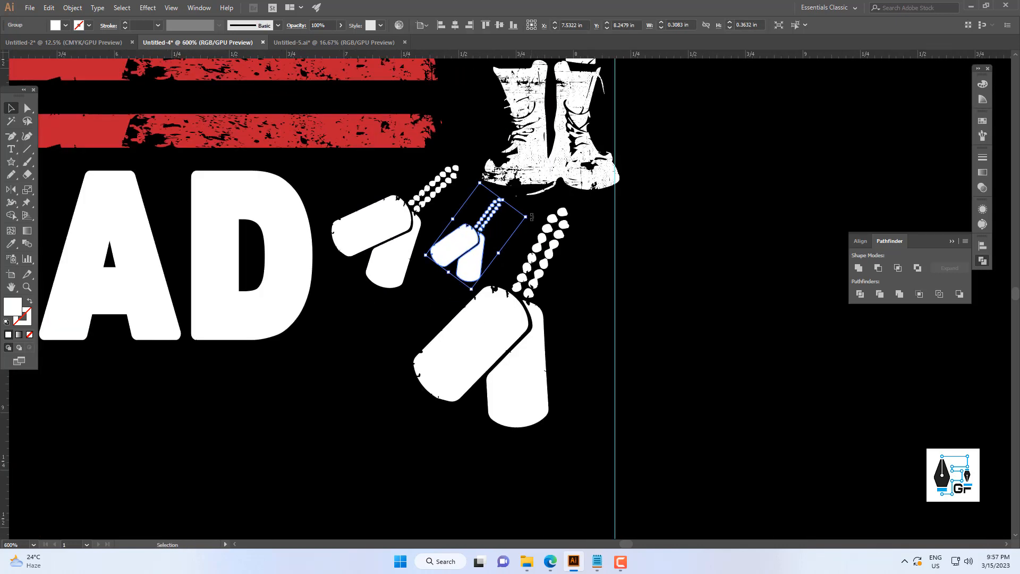
click(584, 279)
scroll(581, 276, down, 5)
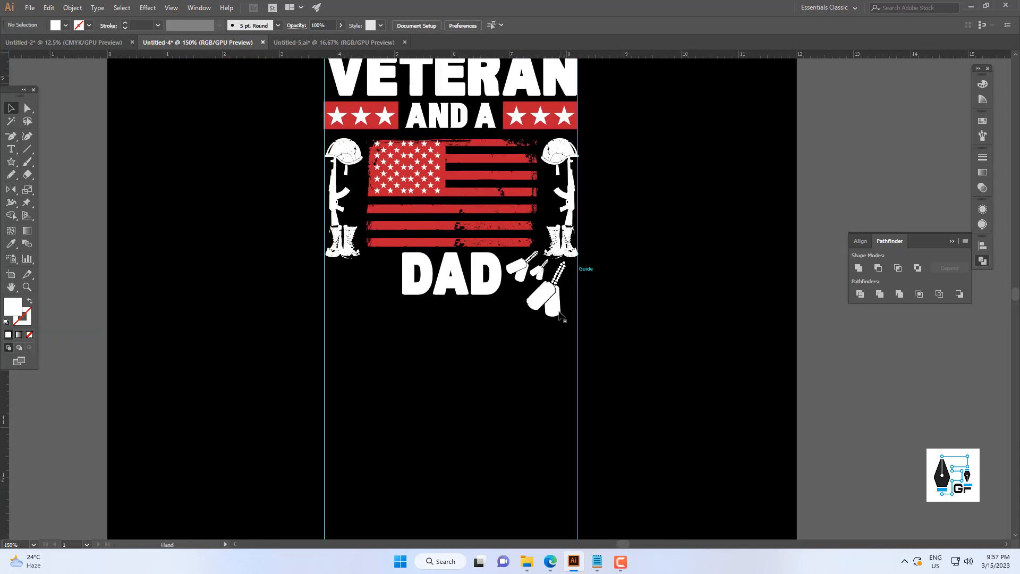
Select all three dog tag graphics and create a reflected copy across the vertical axis
scroll(580, 276, up, 6)
scroll(545, 296, down, 2)
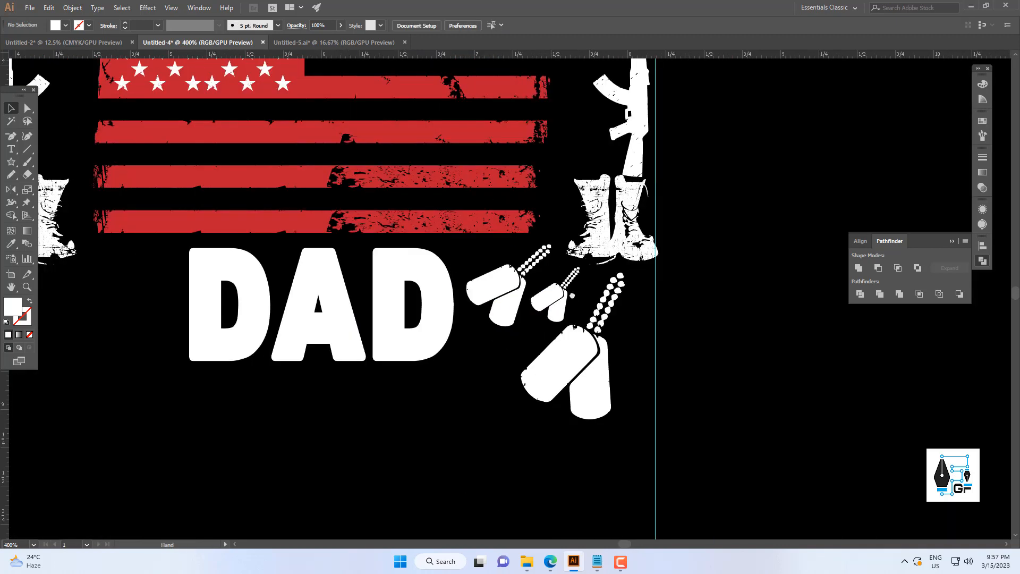
click(454, 313)
scroll(467, 298, down, 4)
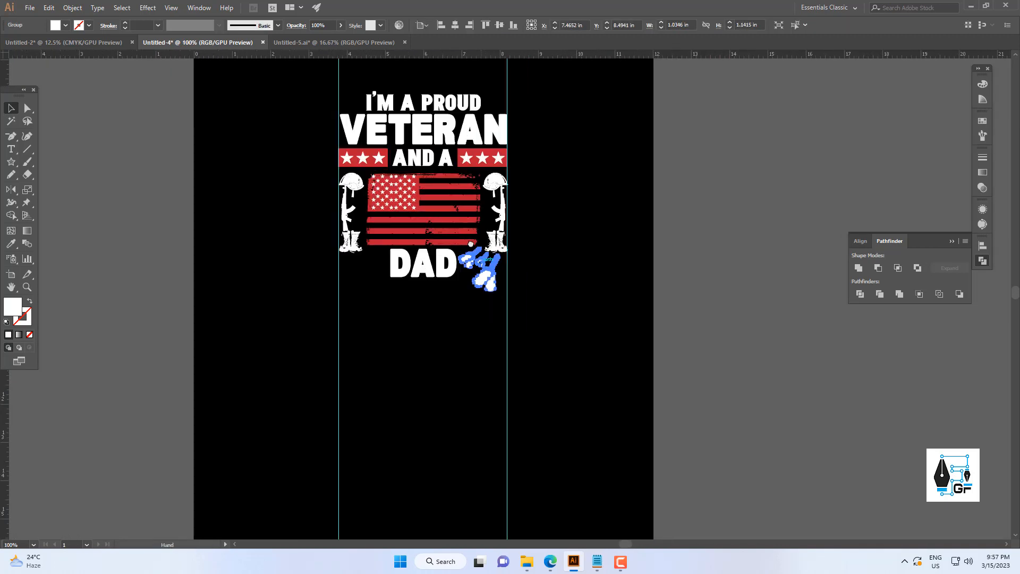
right_click(477, 242)
mouse_move(518, 351)
click(619, 388)
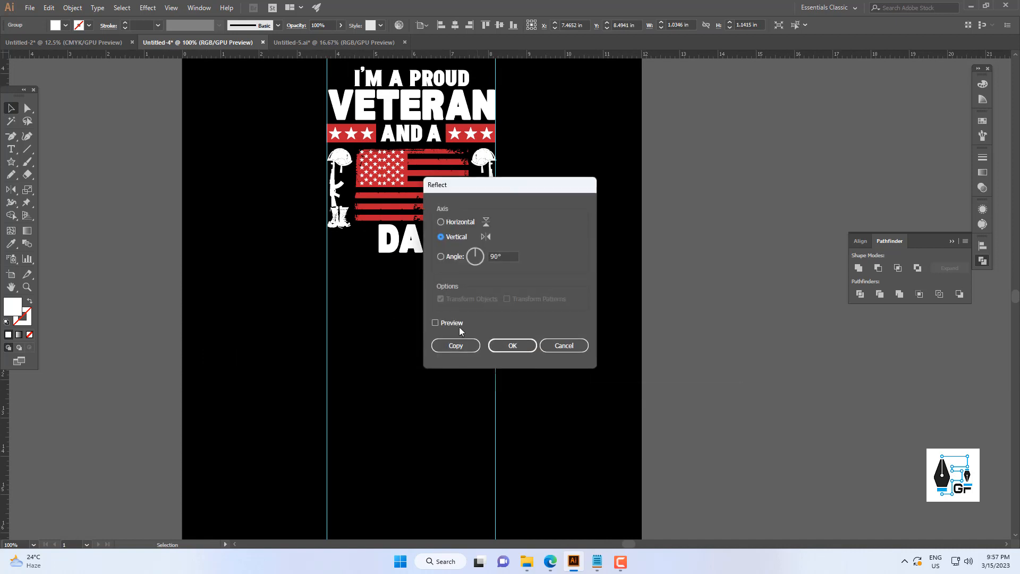
click(457, 344)
Move the mirrored dog tags to the left of "DAD" and nudge them right, close to the lettering
scroll(413, 241, up, 2)
drag(498, 289, 282, 303)
scroll(302, 258, up, 2)
key(Right)
key(Right)
key(Right)
key(Right)
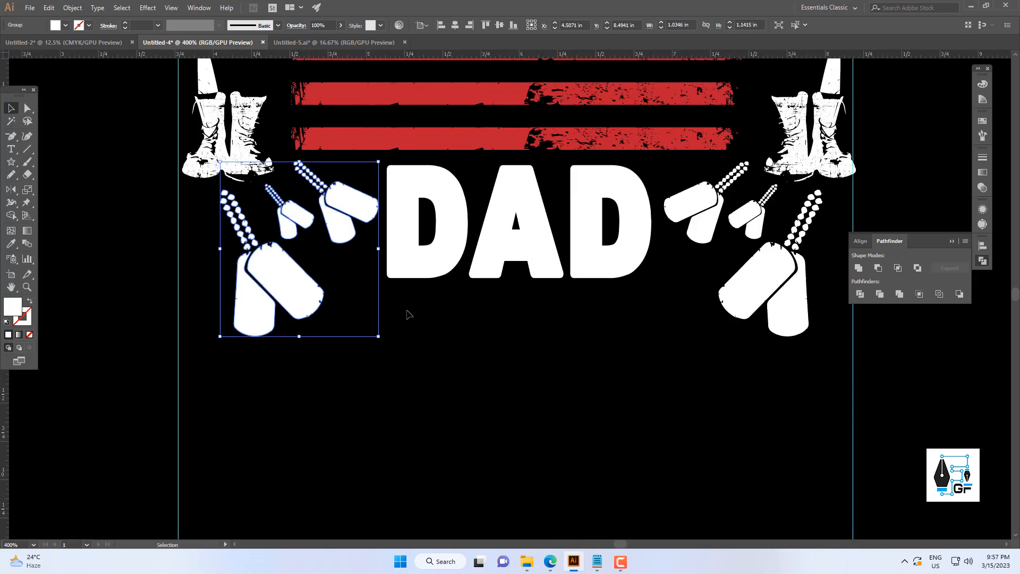
click(408, 313)
Center "DAD" and both dog tag sets on the artboard and enlarge the row to about 4.46 in wide
scroll(444, 313, down, 4)
click(449, 292)
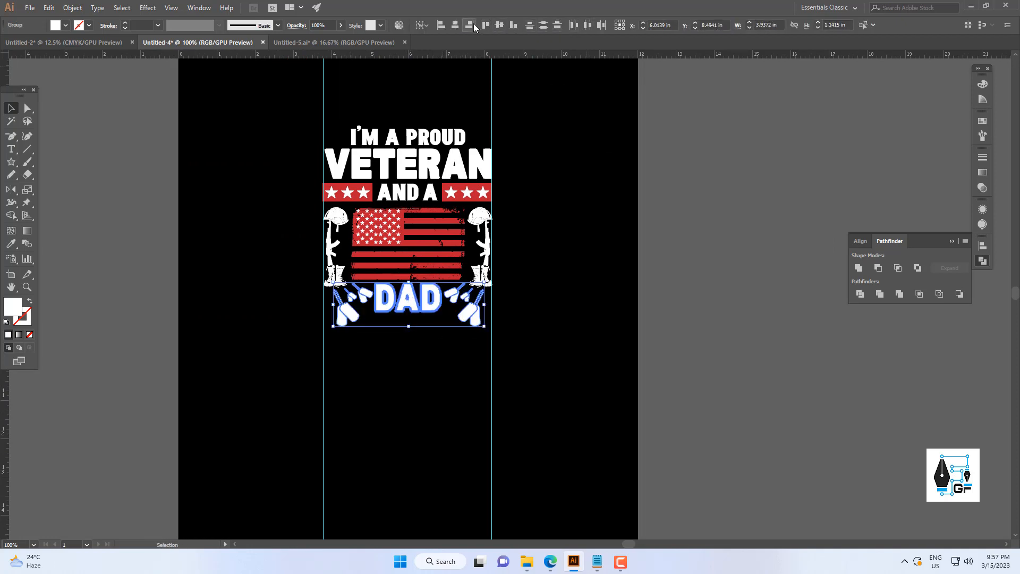
scroll(474, 364, down, 3)
scroll(474, 365, up, 2)
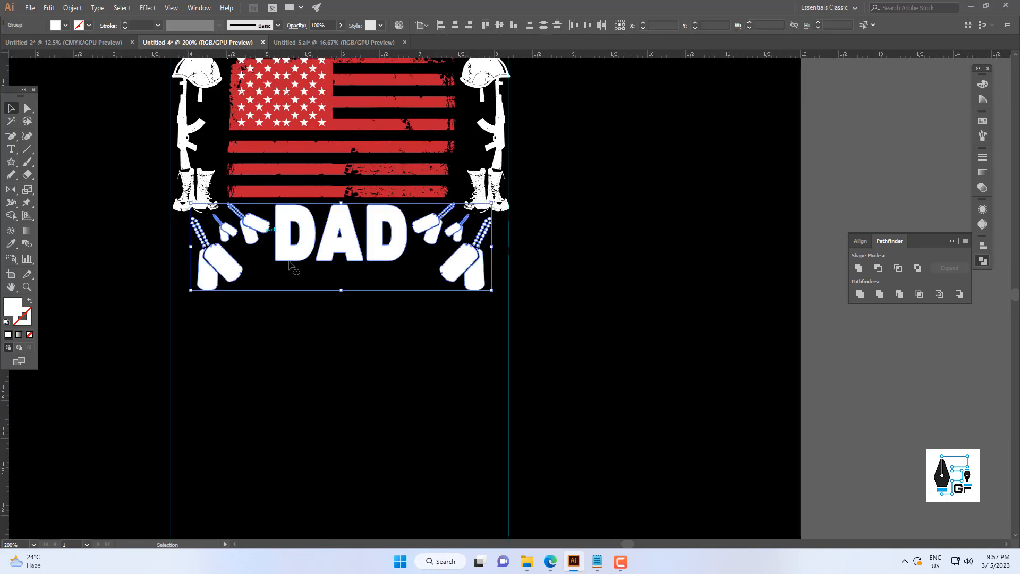
mouse_move(340, 292)
mouse_down()
mouse_move(365, 306)
mouse_move(350, 302)
mouse_up()
scroll(387, 355, down, 1)
key(Down)
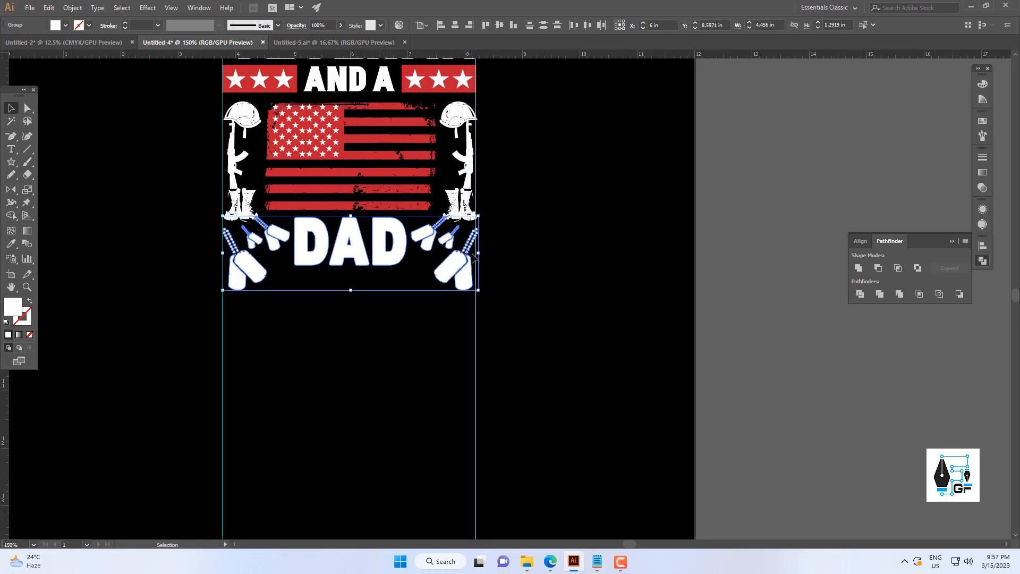
click(475, 253)
click(543, 269)
Move "MY OATH OF" up below "DAD" and scale it to about 2.62 in wide between the dog tags
scroll(542, 268, down, 5)
drag(544, 270, 419, 292)
scroll(419, 293, up, 1)
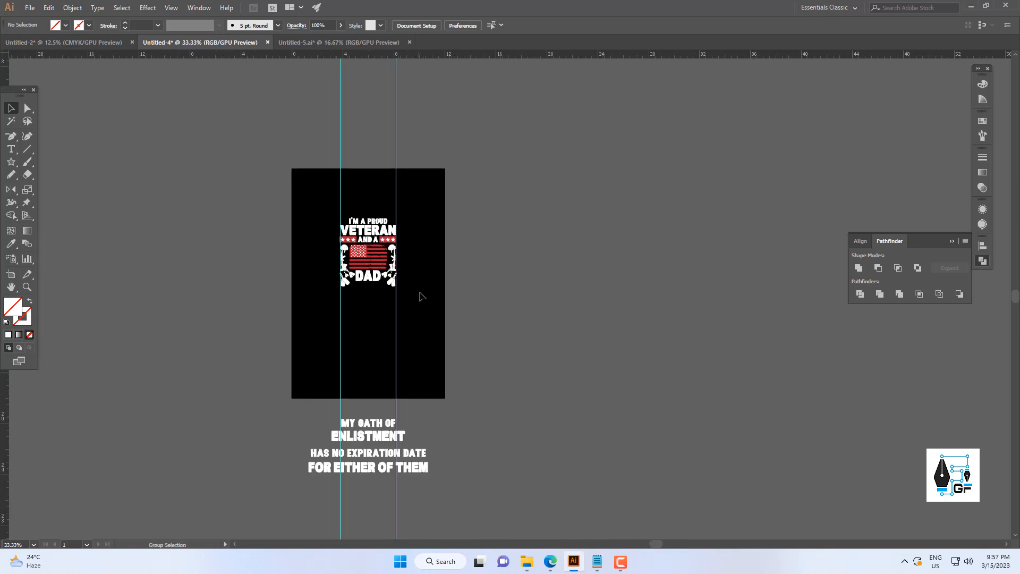
scroll(389, 423, up, 3)
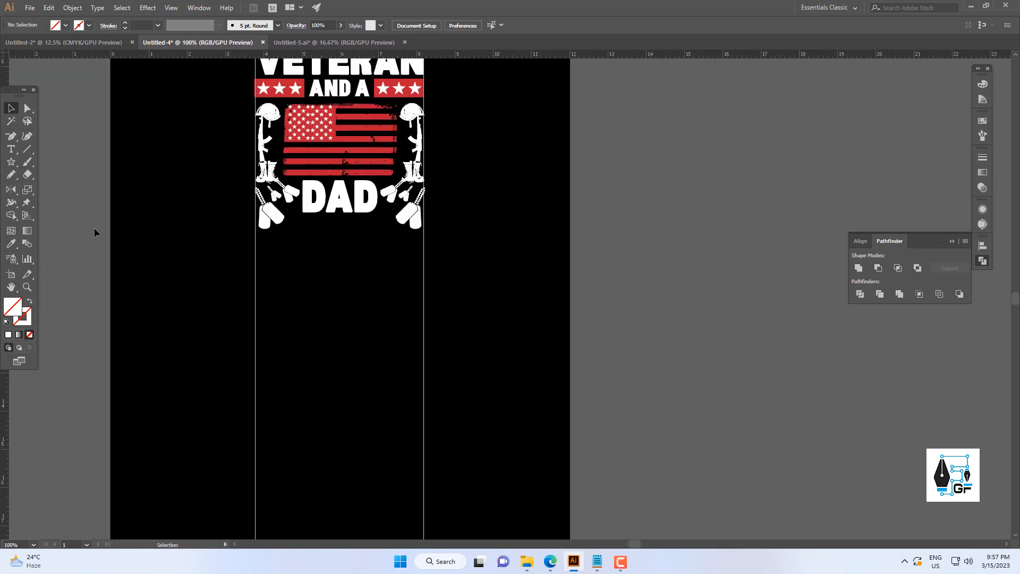
drag(493, 433, 458, 248)
scroll(458, 242, down, 1)
drag(379, 380, 451, 383)
scroll(376, 175, up, 2)
drag(510, 394, 440, 393)
drag(396, 393, 480, 248)
Center "MY OATH OF" horizontally with "DAD"
shift+click(437, 187)
click(442, 182)
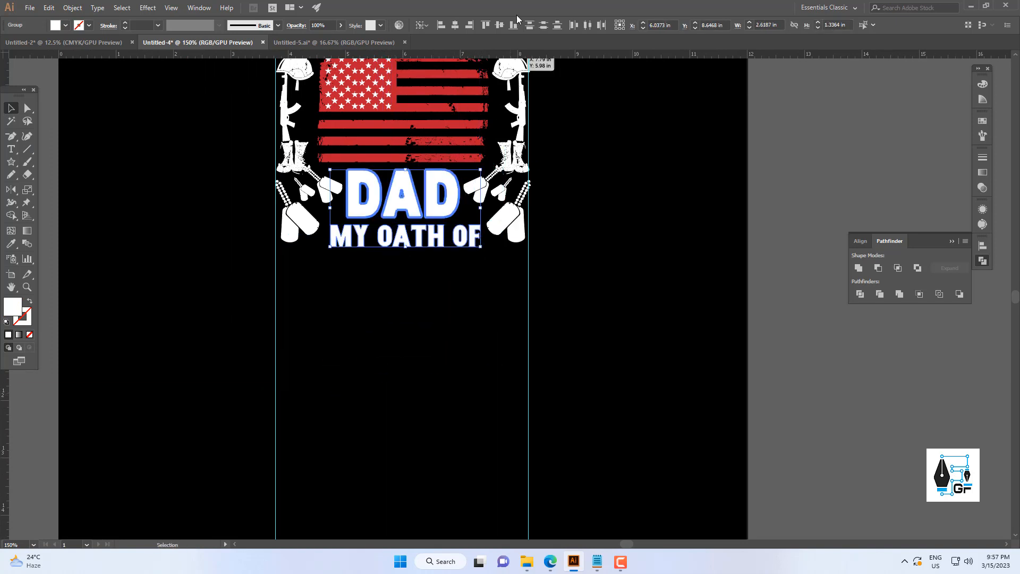
click(456, 25)
click(435, 291)
scroll(435, 292, down, 2)
scroll(436, 278, up, 1)
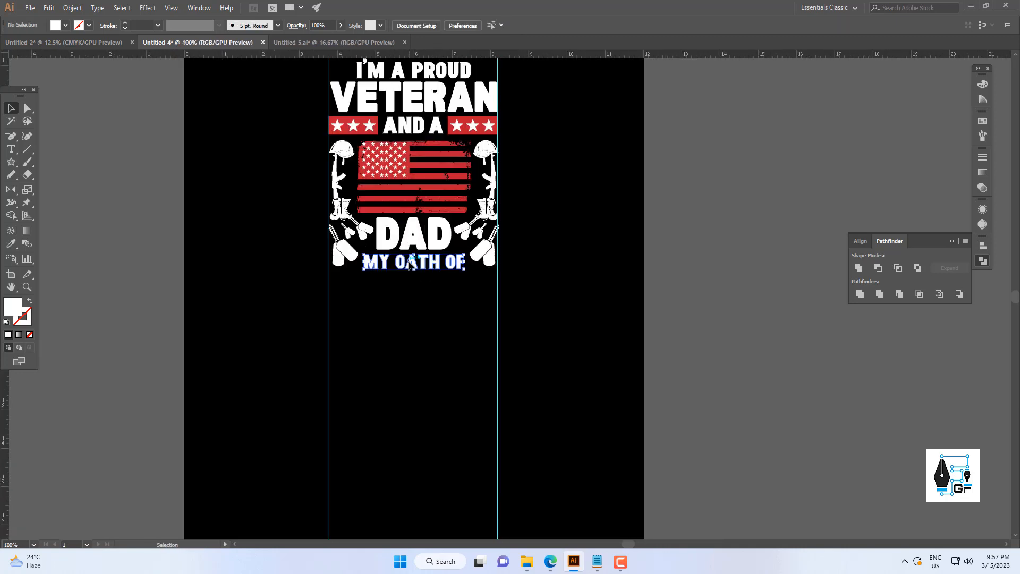
Draw a horizontal line about 3.84 in long just below "MY OATH OF"
click(410, 260)
click(27, 151)
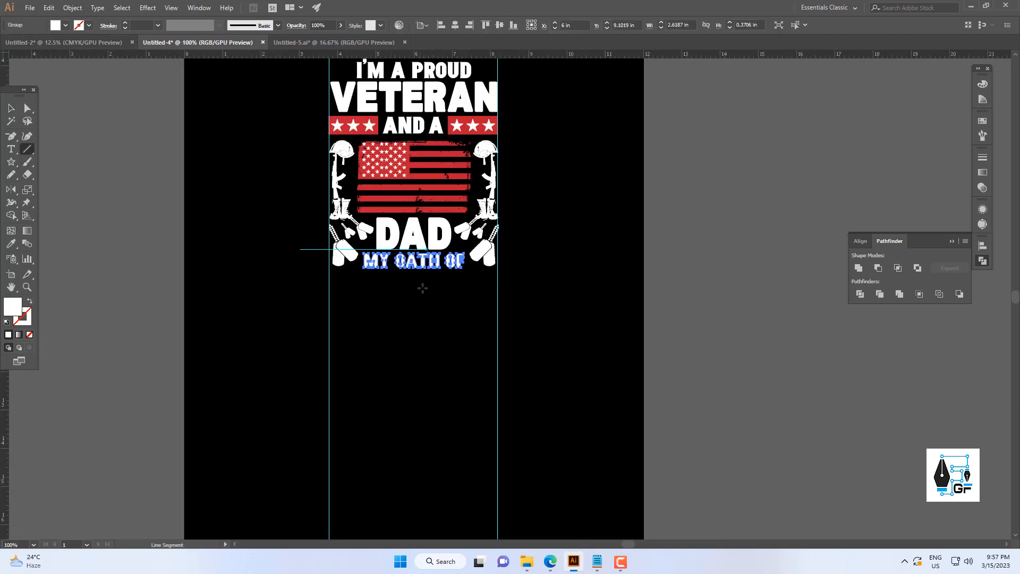
scroll(439, 281, up, 3)
drag(158, 266, 599, 267)
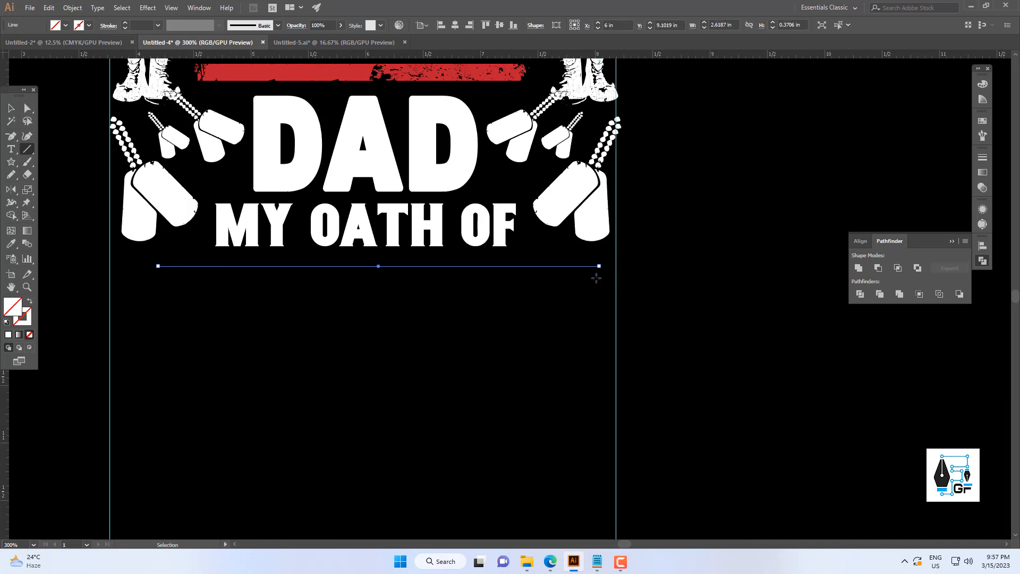
Give the line below "MY OATH OF" a white 5 pt stroke with a width profile that tapers at both ends
scroll(597, 269, down, 3)
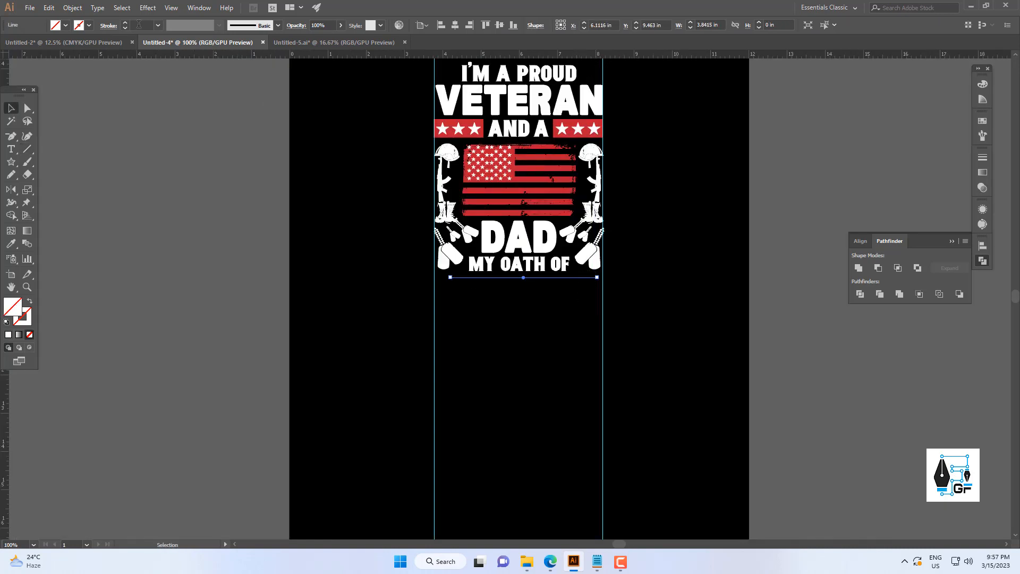
double_click(28, 321)
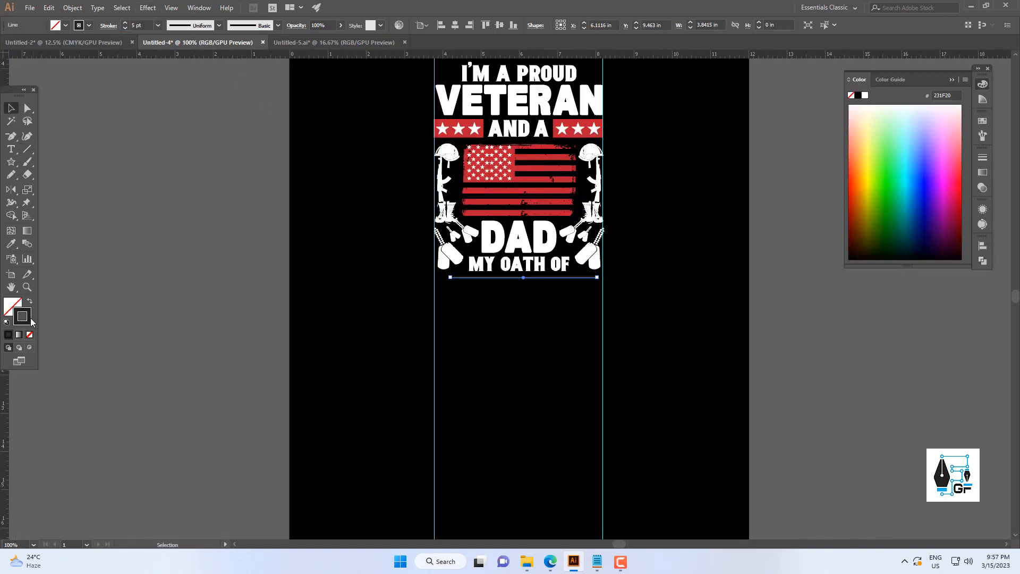
key(Return)
scroll(542, 242, up, 2)
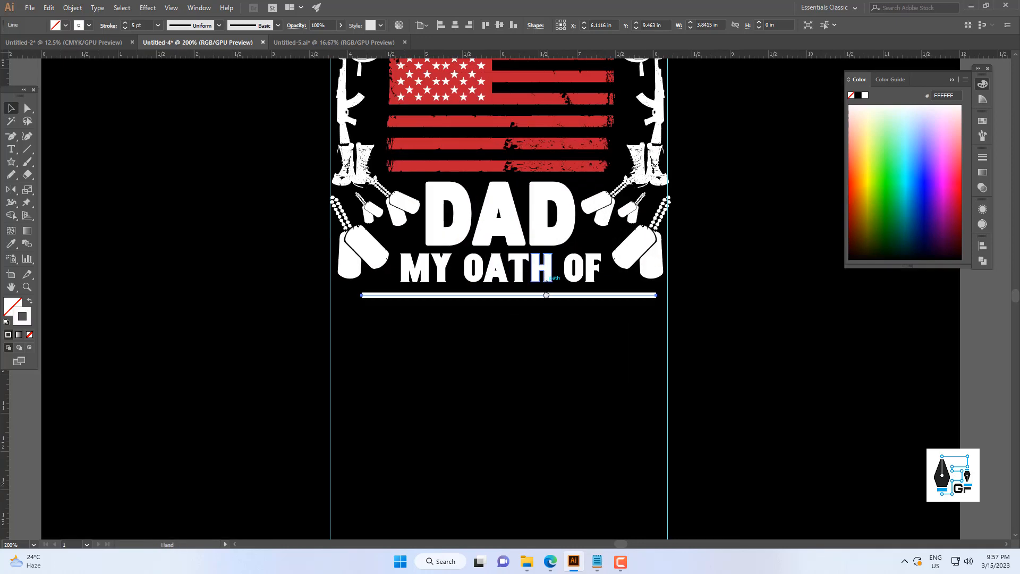
click(219, 25)
click(201, 61)
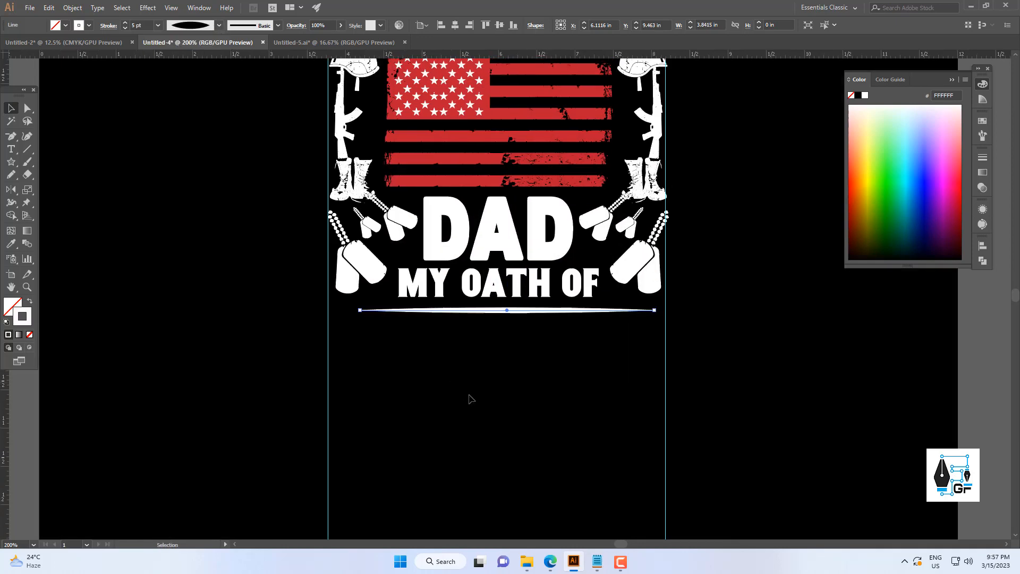
click(471, 399)
scroll(458, 372, down, 3)
scroll(471, 372, up, 1)
click(457, 377)
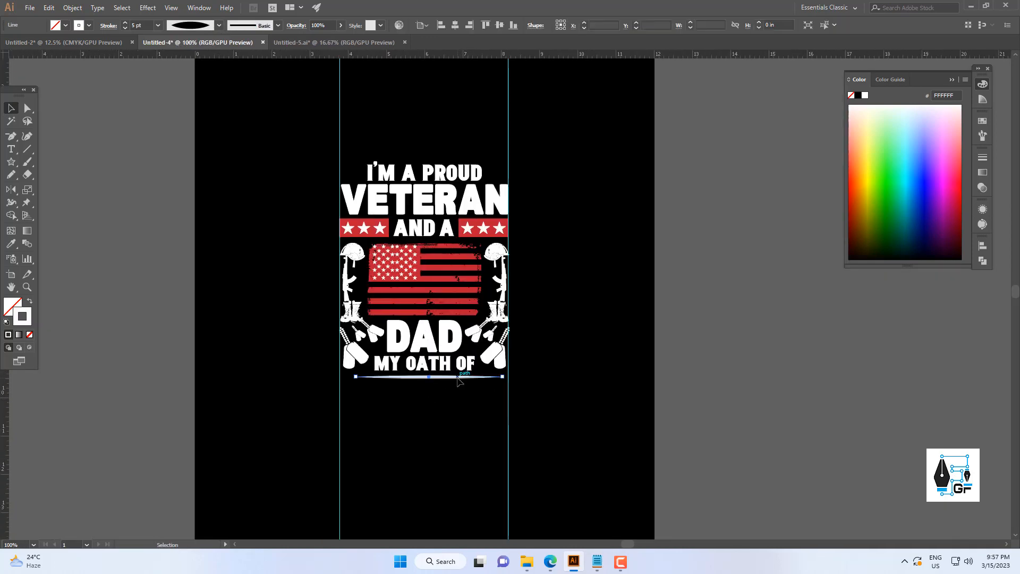
Center the tapered divider line horizontally with the "VETERAN" text
shift+click(474, 214)
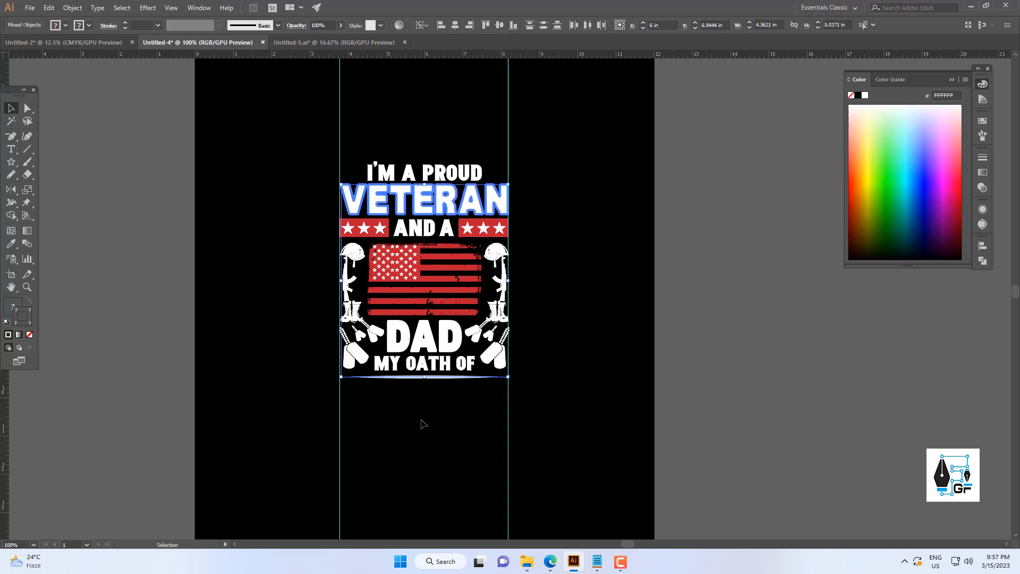
drag(431, 412, 420, 386)
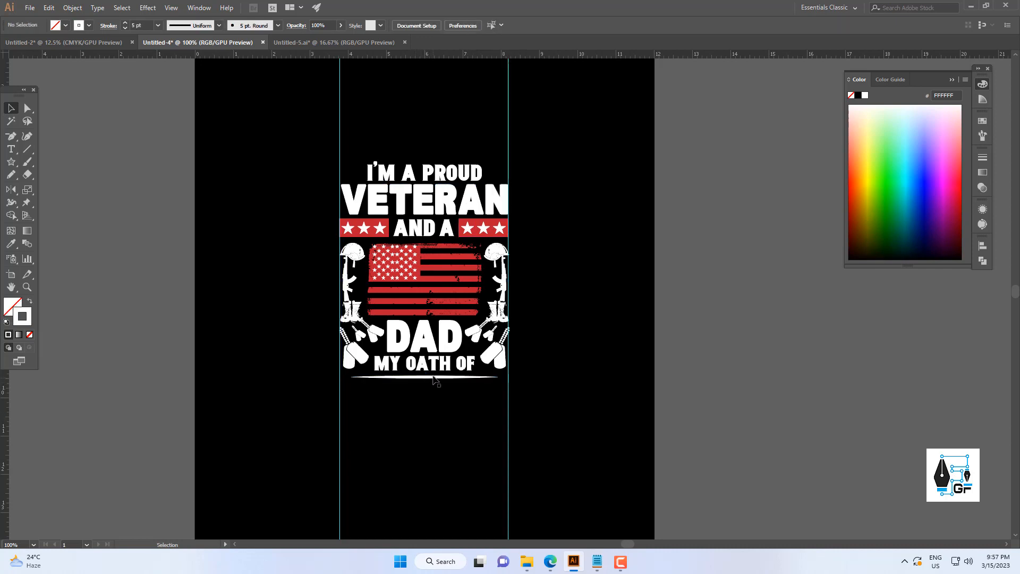
click(434, 376)
click(457, 405)
Move "ENLISTMENT" from below the artboard to just under the divider line and center it horizontally with the flag
scroll(467, 372, down, 3)
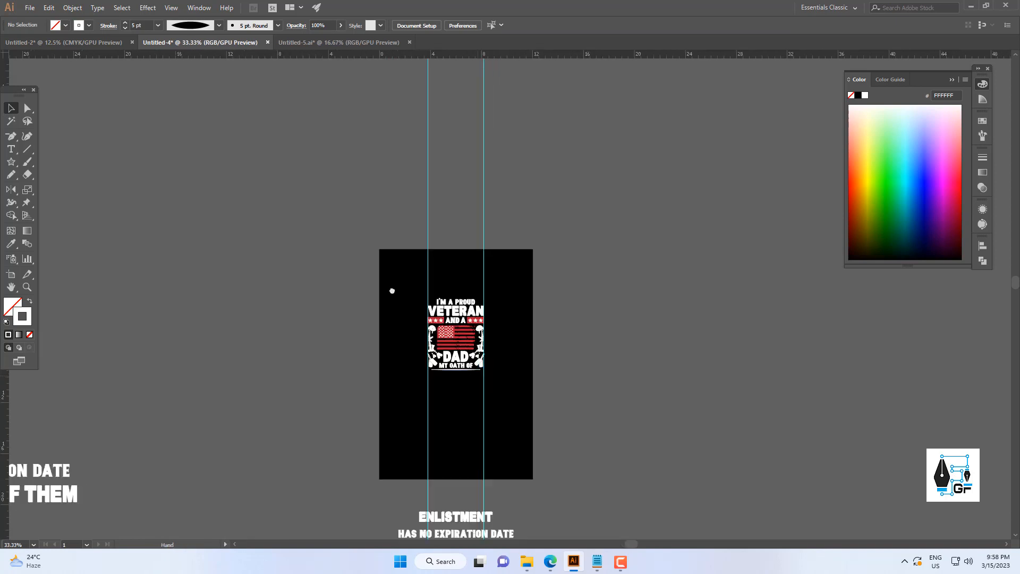
drag(391, 291, 303, 220)
scroll(406, 418, up, 1)
drag(407, 418, 413, 428)
drag(391, 467, 427, 334)
scroll(402, 309, up, 2)
scroll(405, 294, up, 1)
shift+click(408, 170)
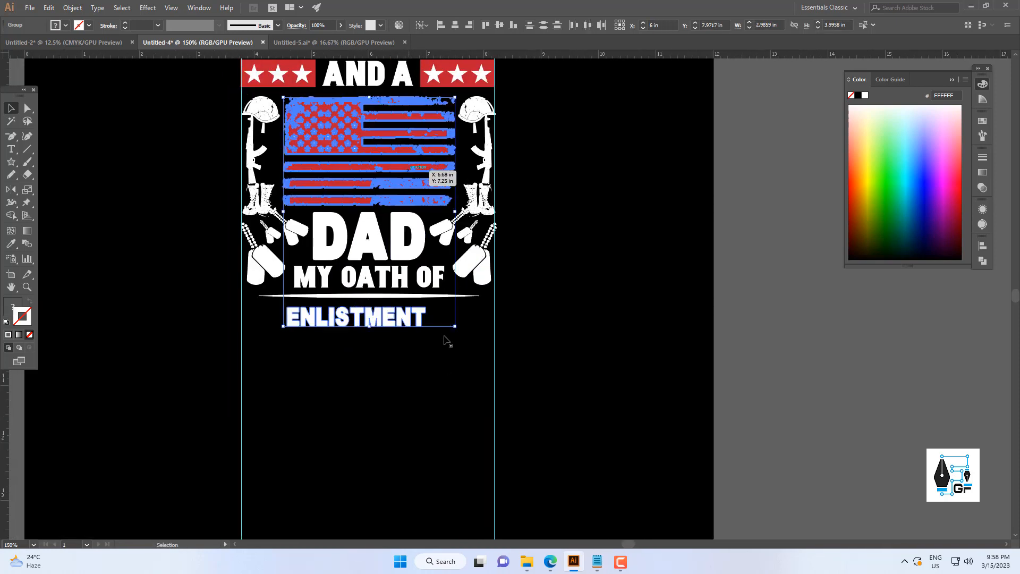
click(596, 322)
Scale "ENLISTMENT" to about 2.77 in wide and recolor it with the design's red
scroll(546, 344, down, 2)
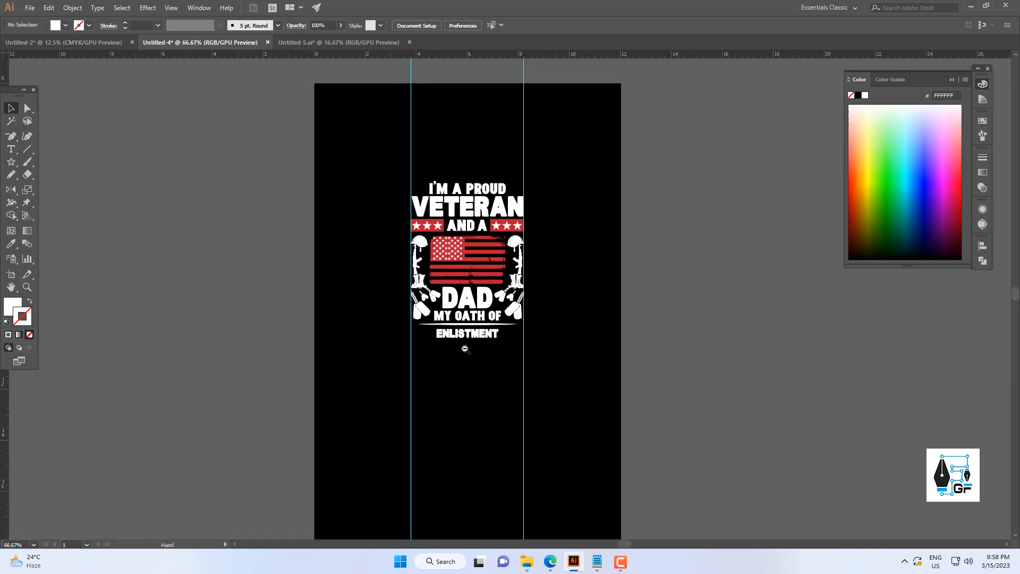
scroll(470, 343, up, 2)
click(484, 327)
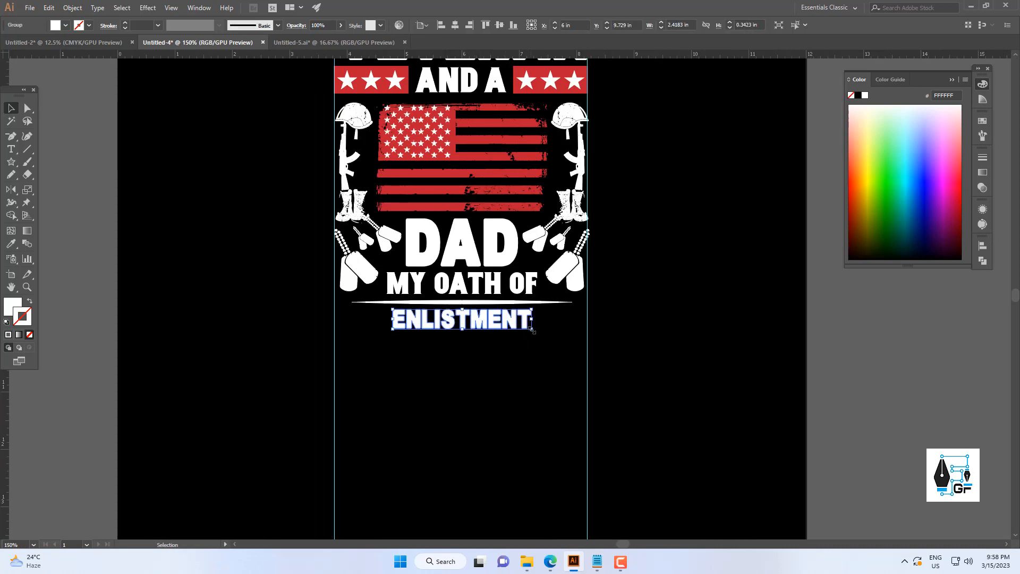
drag(531, 329, 435, 221)
scroll(512, 355, down, 3)
scroll(513, 271, up, 3)
key(o)
click(495, 288)
key(v)
drag(453, 414, 402, 373)
click(438, 413)
Enlarge "ENLISTMENT" to about 4.46 in wide so it spans the two vertical guides
scroll(481, 380, down, 4)
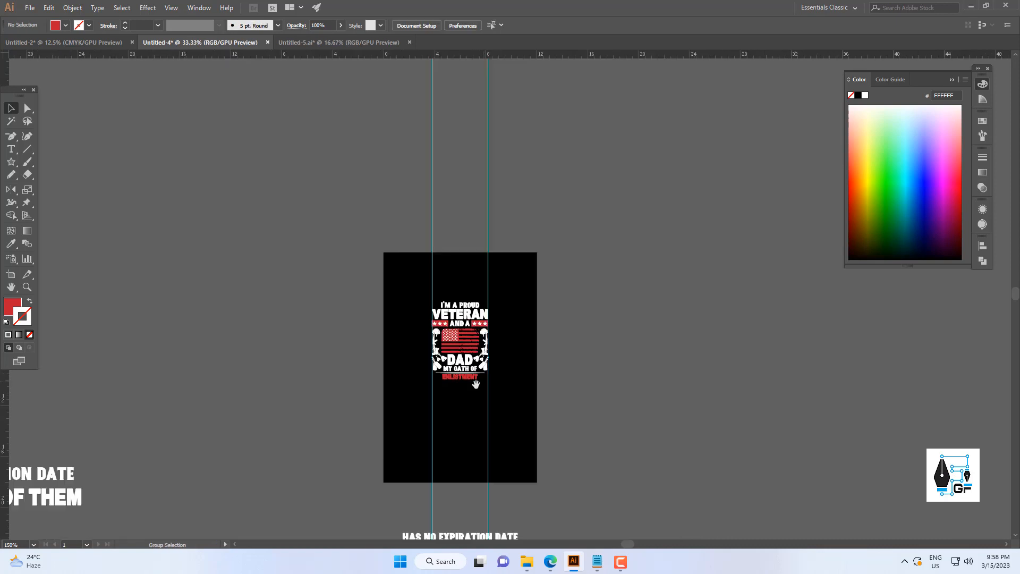
scroll(459, 379, up, 4)
drag(476, 384, 379, 317)
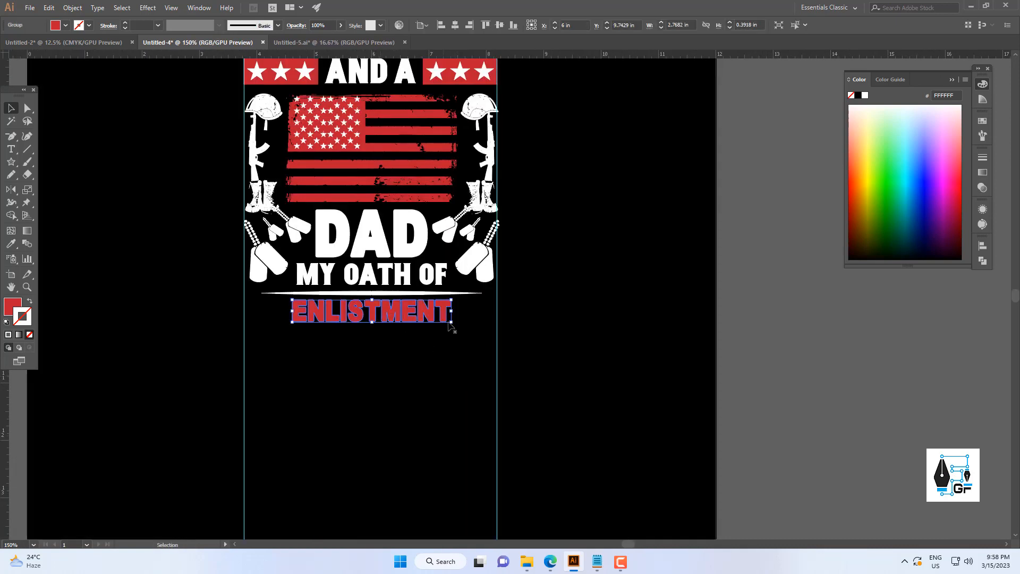
drag(450, 322, 484, 352)
click(469, 353)
scroll(461, 348, down, 4)
scroll(456, 348, up, 2)
click(459, 345)
scroll(485, 352, up, 3)
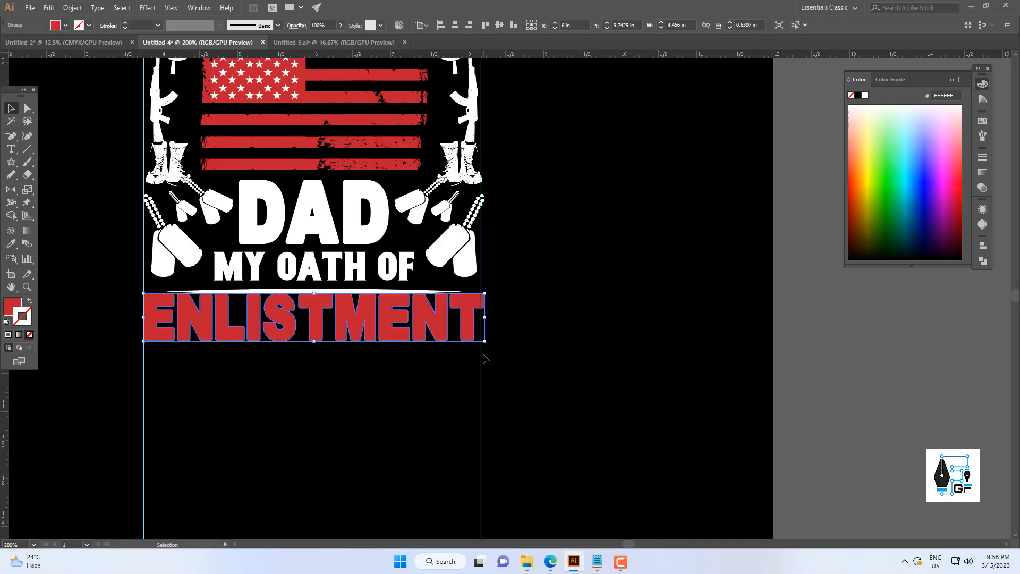
Shift "ENLISTMENT" down slightly to leave a gap below the divider line
click(505, 371)
scroll(505, 371, down, 5)
drag(440, 322, 343, 308)
scroll(425, 362, up, 2)
drag(428, 362, 436, 422)
scroll(436, 422, up, 1)
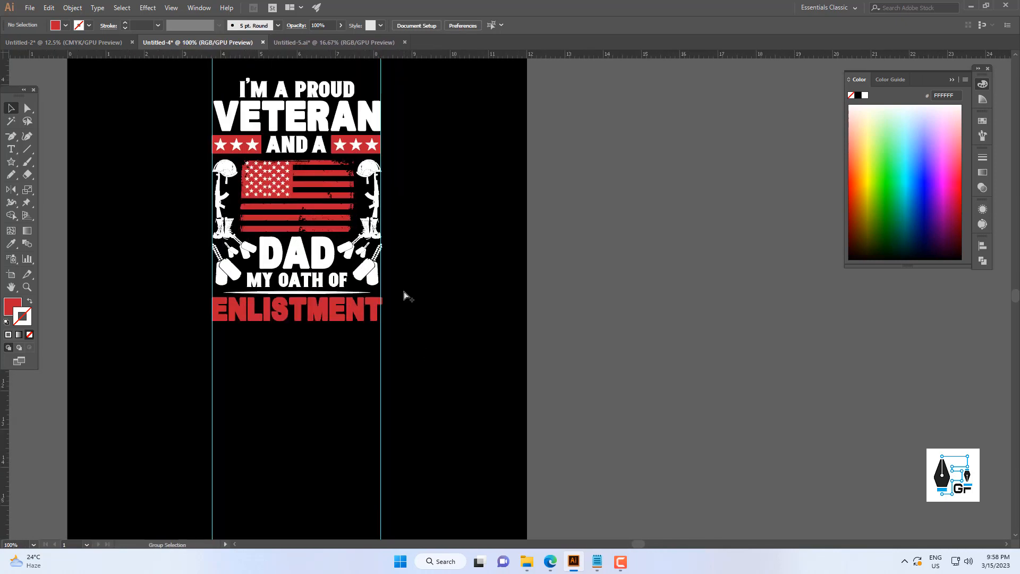
Recolor both dog tag groups beside "DAD" with the design's red
drag(404, 294, 437, 306)
click(387, 281)
scroll(415, 351, up, 1)
key(v)
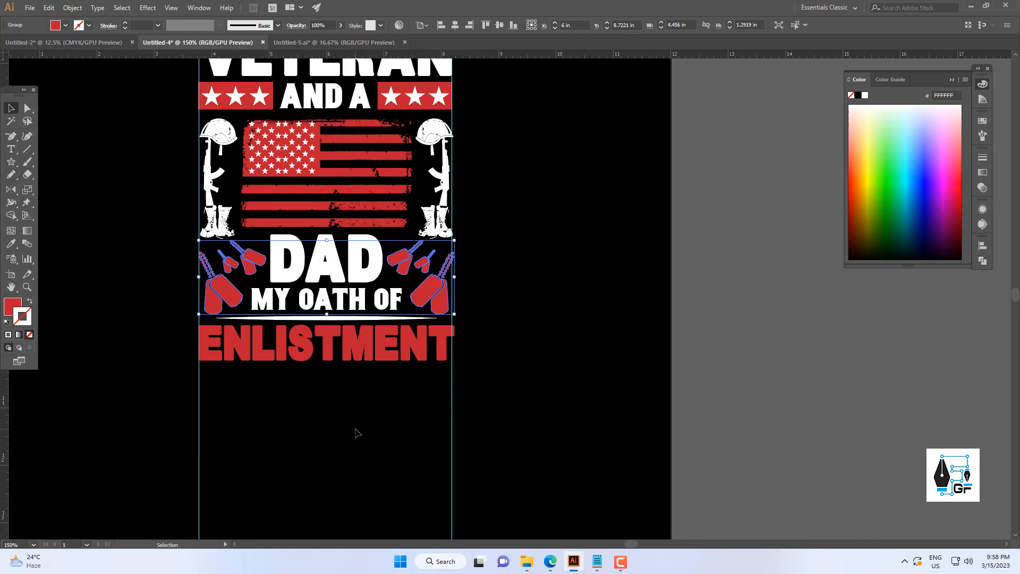
click(460, 305)
Examine the whole layout and the remaining slogan lines placed below the artboard
scroll(460, 305, down, 3)
drag(474, 334, 409, 280)
scroll(404, 327, up, 1)
scroll(409, 280, down, 2)
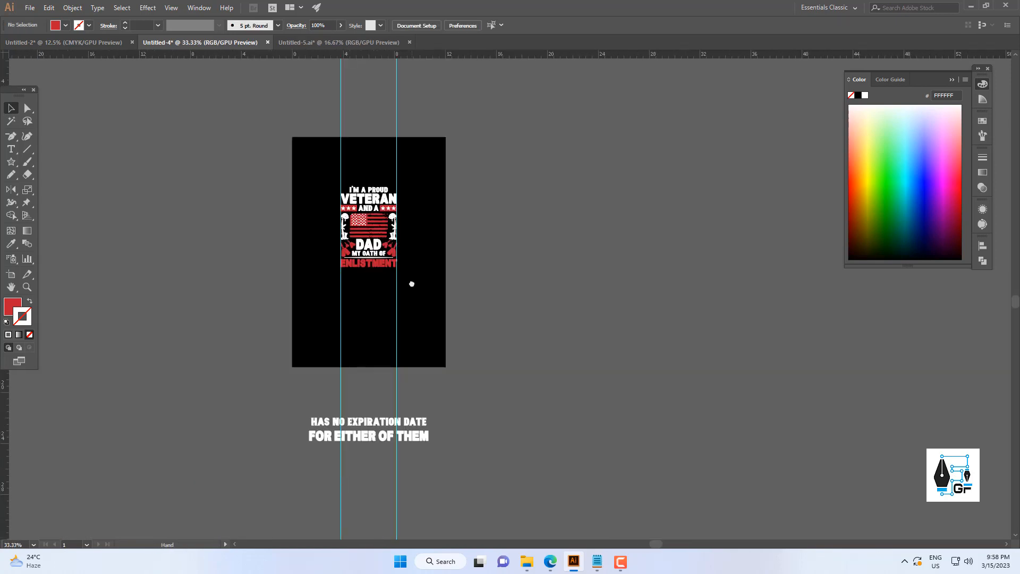
scroll(409, 283, up, 1)
drag(407, 359, 376, 309)
drag(374, 345, 403, 373)
scroll(360, 260, up, 2)
drag(360, 258, 380, 313)
Open the ribbon artwork file 1 from the vintage banner folder inside vector collection > all vector on drive G:
key(ctrl+o)
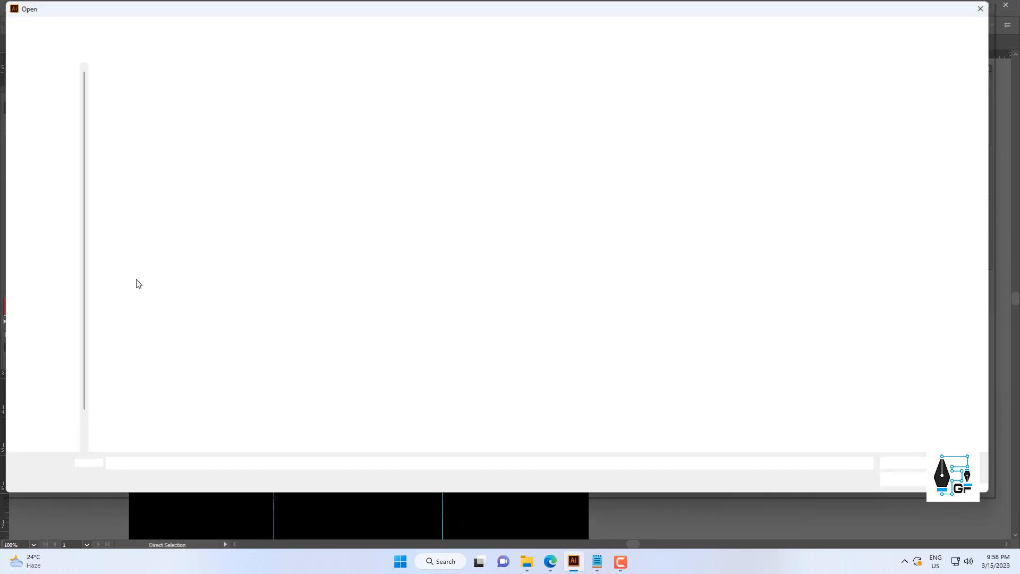
click(57, 363)
scroll(212, 266, down, 3)
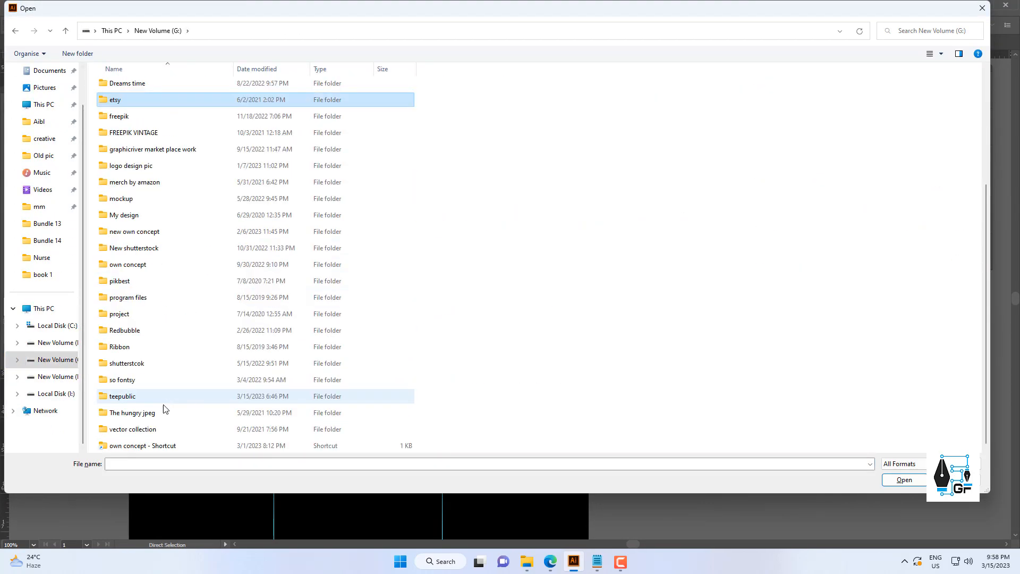
click(143, 445)
double_click(147, 429)
scroll(159, 372, down, 5)
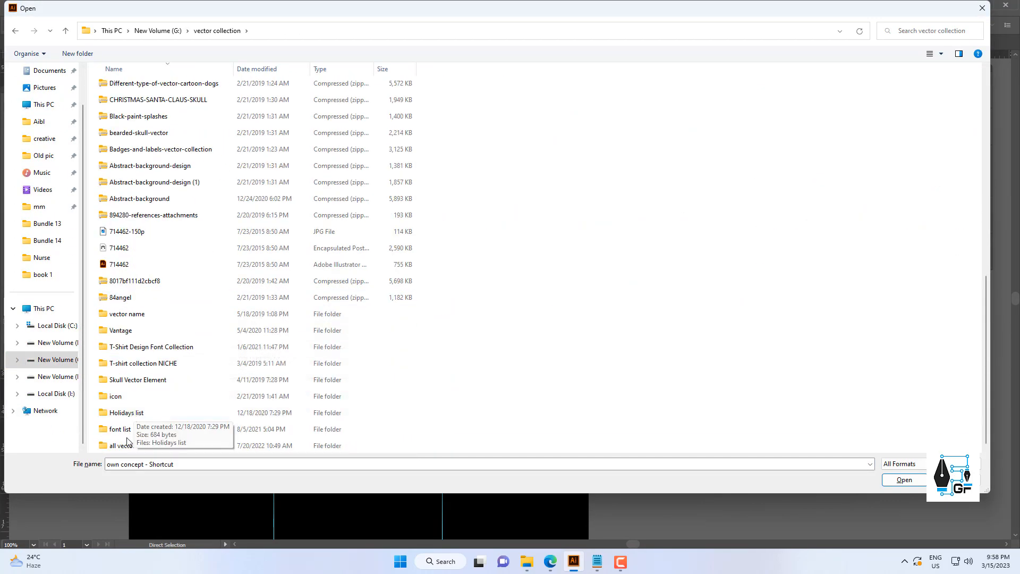
double_click(138, 445)
scroll(232, 251, down, 10)
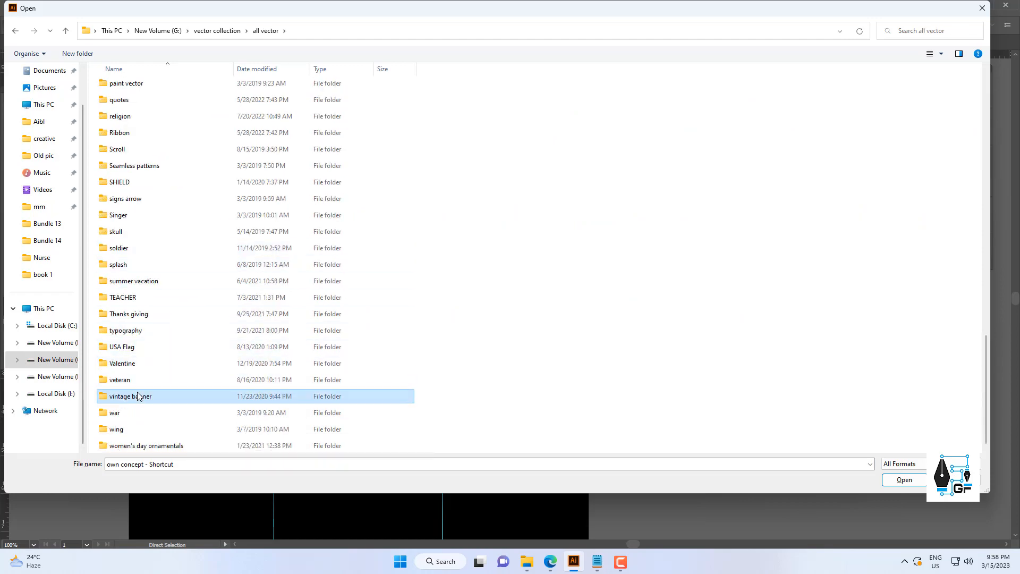
double_click(143, 393)
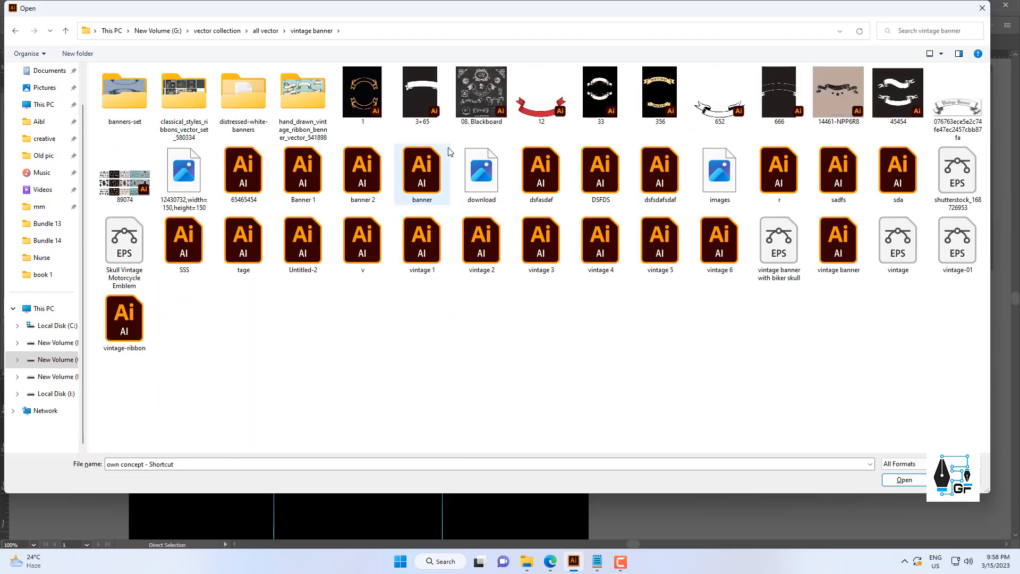
double_click(423, 98)
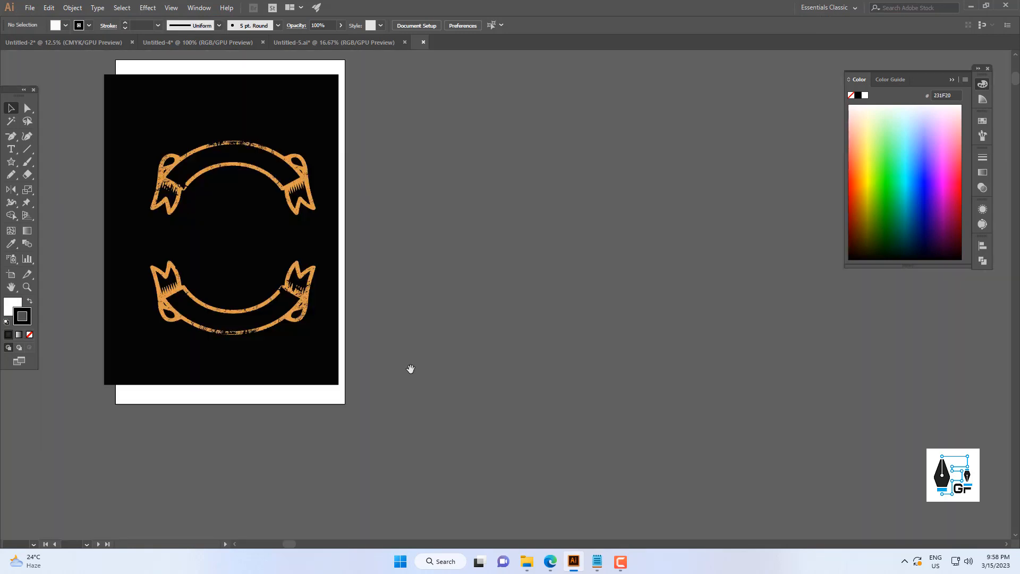
Move the orange ribbon artwork off the black background to the empty canvas beside the artboard
click(411, 271)
right_click(424, 269)
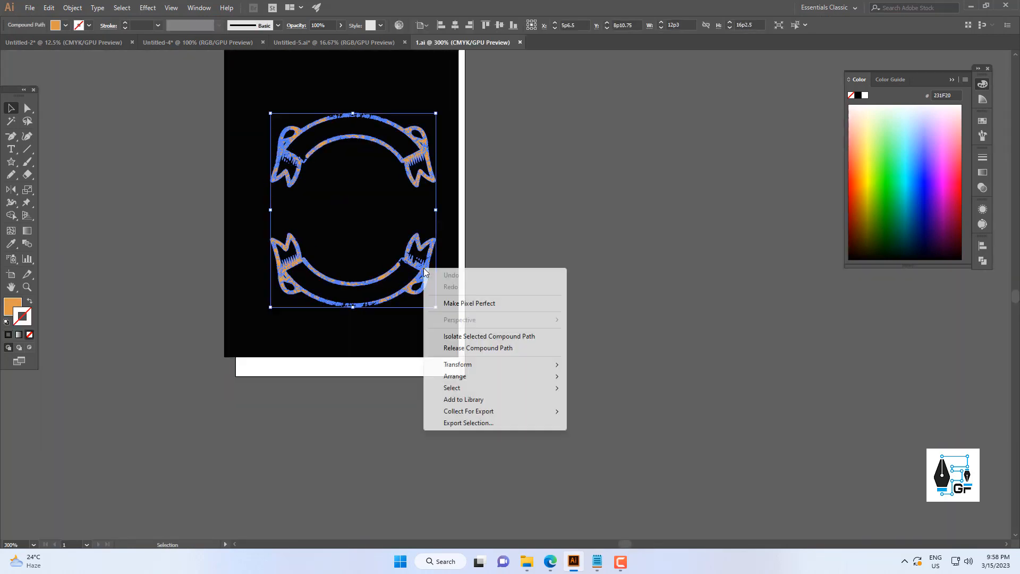
click(470, 351)
key(ctrl+z)
drag(428, 269, 847, 380)
drag(847, 379, 561, 372)
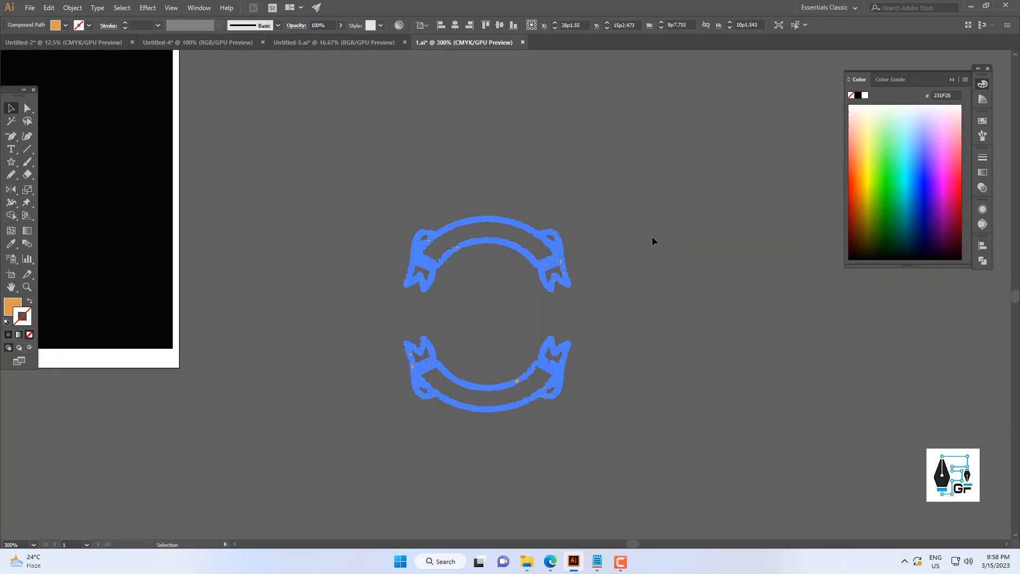
Delete the upper ribbon and copy the lower curved ribbon
click(652, 241)
drag(619, 302, 345, 461)
key(Delete)
key(v)
key(ctrl+c)
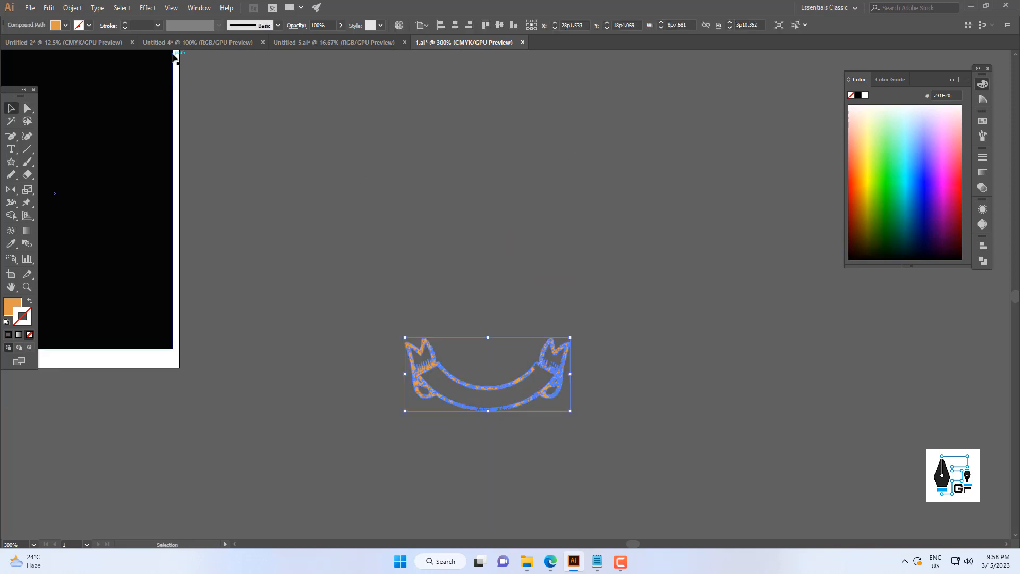
Paste the ribbon into the Untitled-4 design and enlarge it to about 5.16 in wide below "ENLISTMENT"
click(186, 42)
key(ctrl+v)
drag(589, 313, 544, 332)
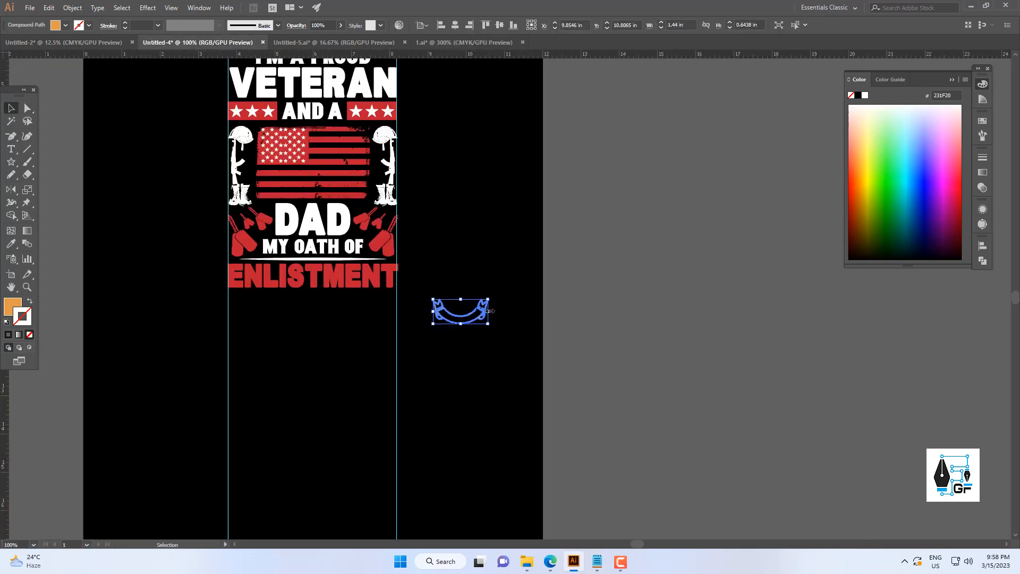
drag(489, 311, 408, 321)
click(357, 287)
Center the ribbon horizontally with "ENLISTMENT", and scale it down to about 4.66 in wide
shift+click(371, 276)
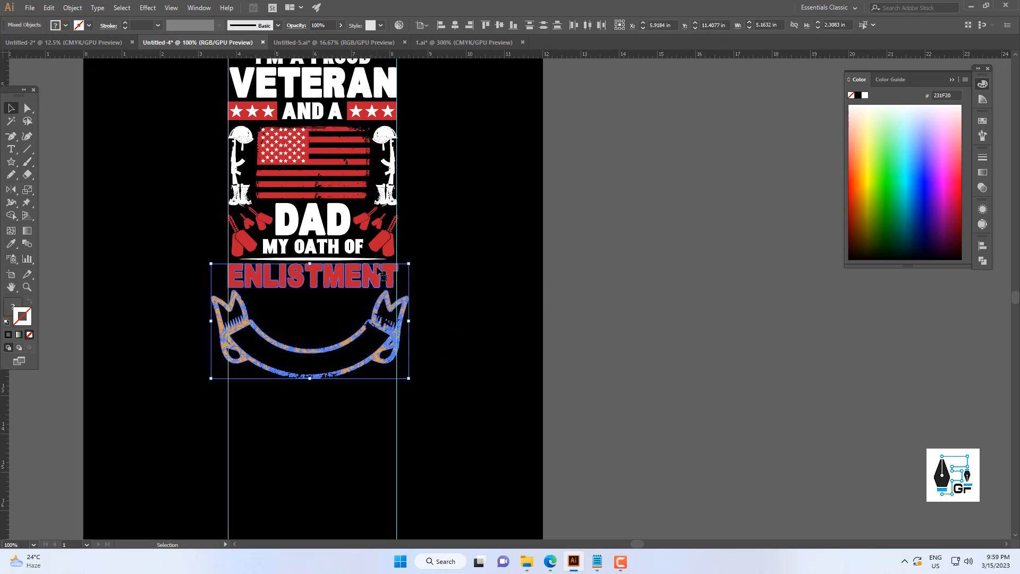
click(455, 25)
scroll(577, 259, down, 4)
scroll(571, 255, up, 3)
click(534, 319)
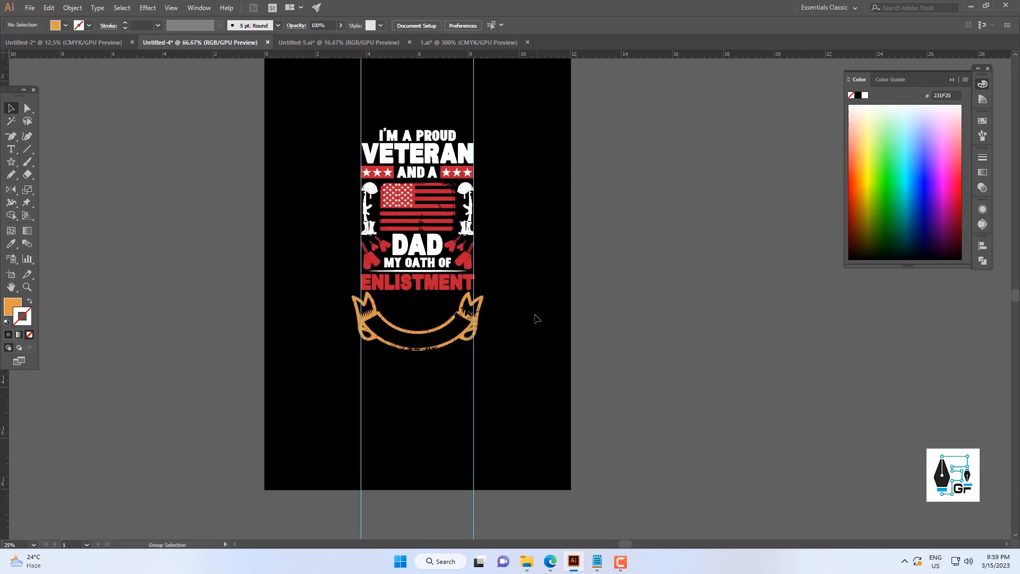
scroll(461, 318, up, 3)
drag(467, 331, 402, 243)
Shrink "ENLISTMENT" to fit between the ribbon's two ends below the divider line, and raise the ribbon closer to the line
click(402, 243)
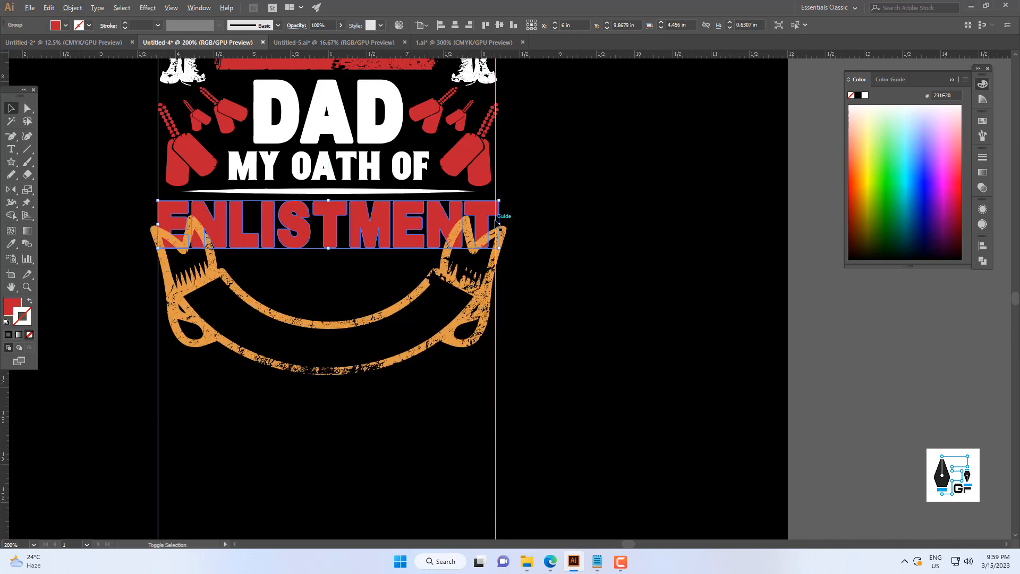
drag(500, 224, 410, 208)
click(405, 269)
click(435, 267)
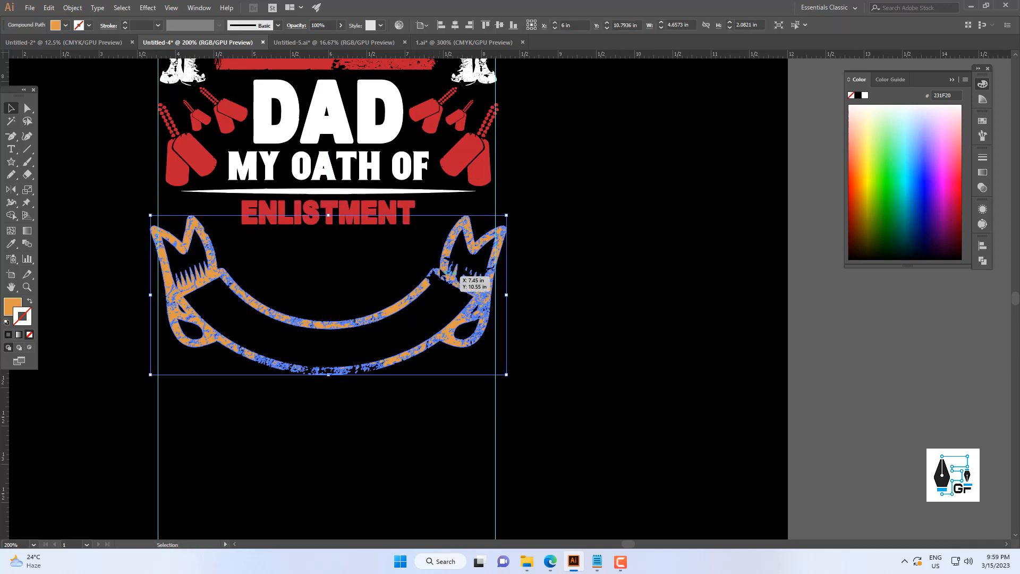
drag(440, 269, 441, 255)
click(579, 250)
scroll(578, 251, down, 4)
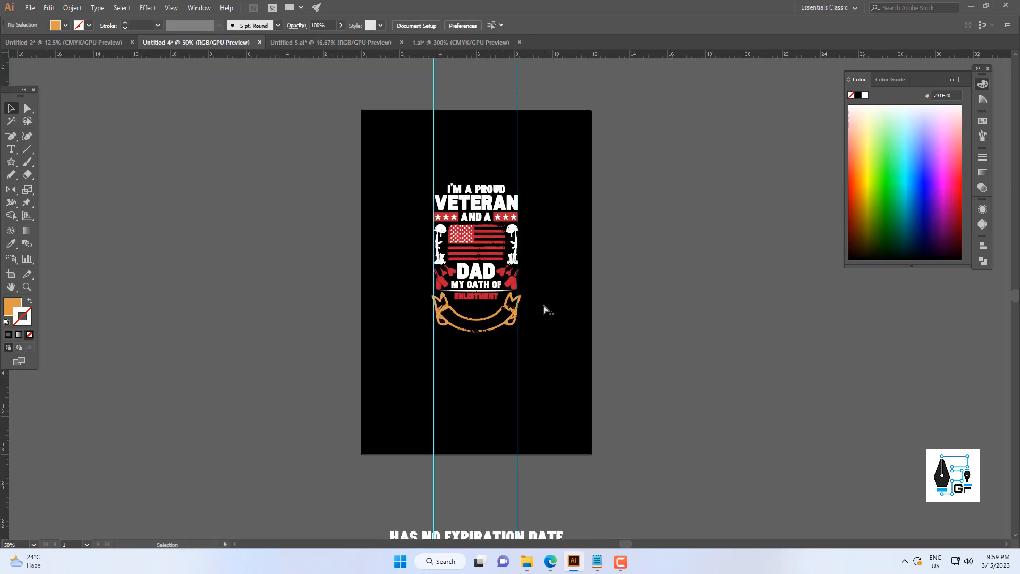
Recolor the curved ribbon with the red sampled from the star banner
click(476, 318)
scroll(557, 258, up, 3)
key(i)
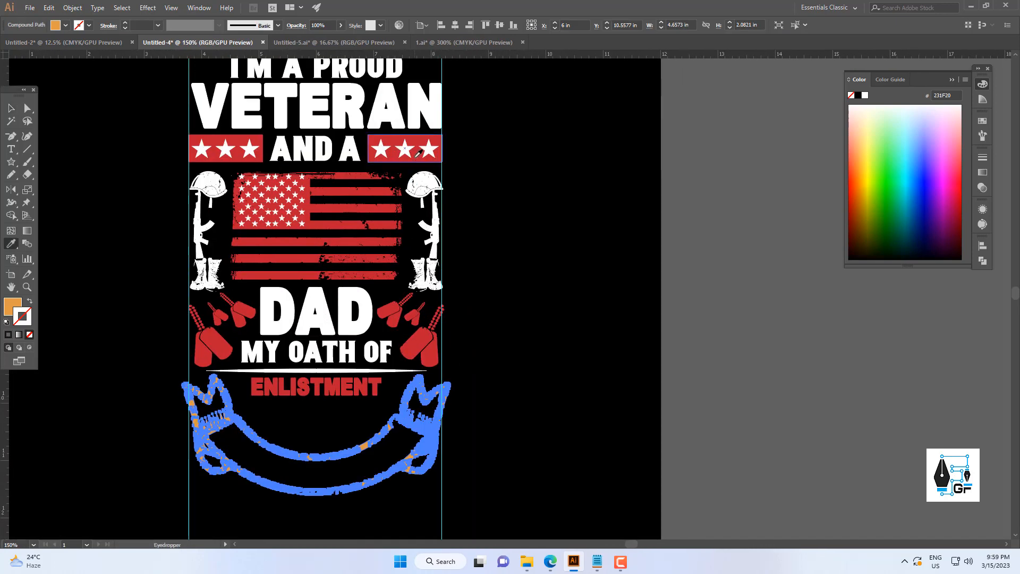
click(416, 157)
key(v)
click(528, 325)
scroll(528, 325, down, 2)
Recolor "ENLISTMENT" white by sampling the design's white artwork
click(429, 331)
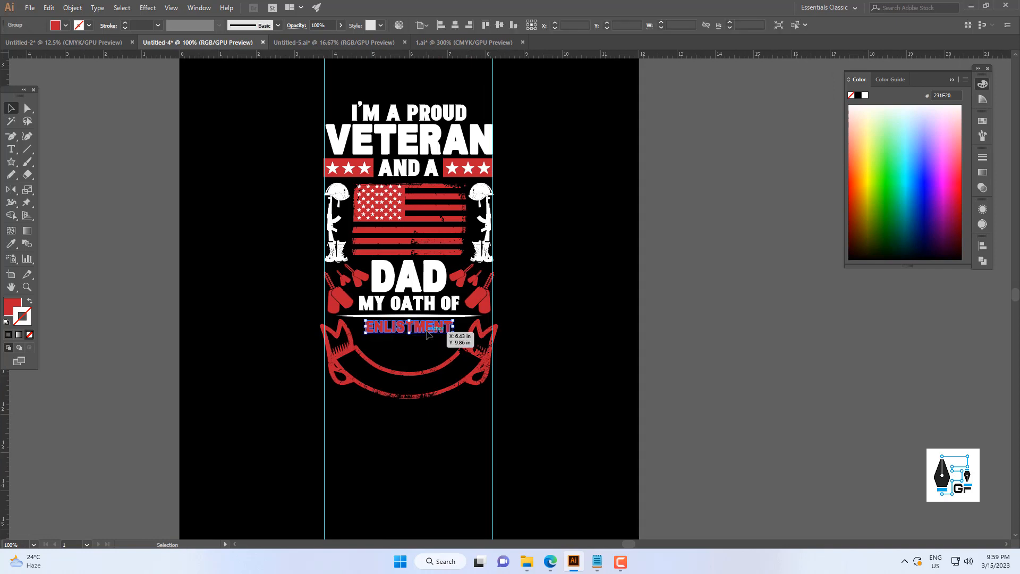
key(ctrl+plus)
click(436, 244)
key(v)
key(ctrl+shift+a)
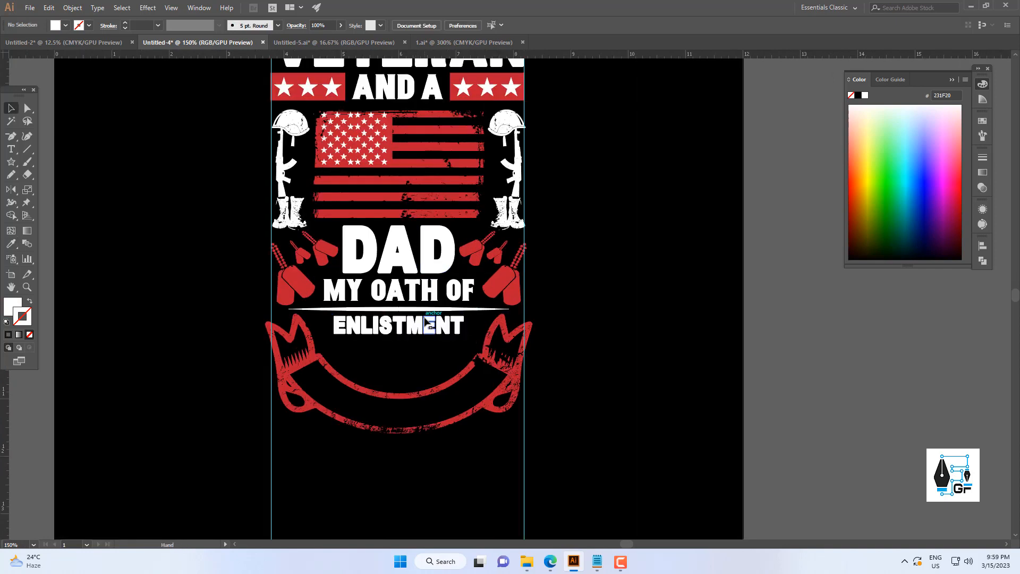
Expand the tapered divider line into a filled shape and recolor it with the design's red
click(435, 317)
click(72, 7)
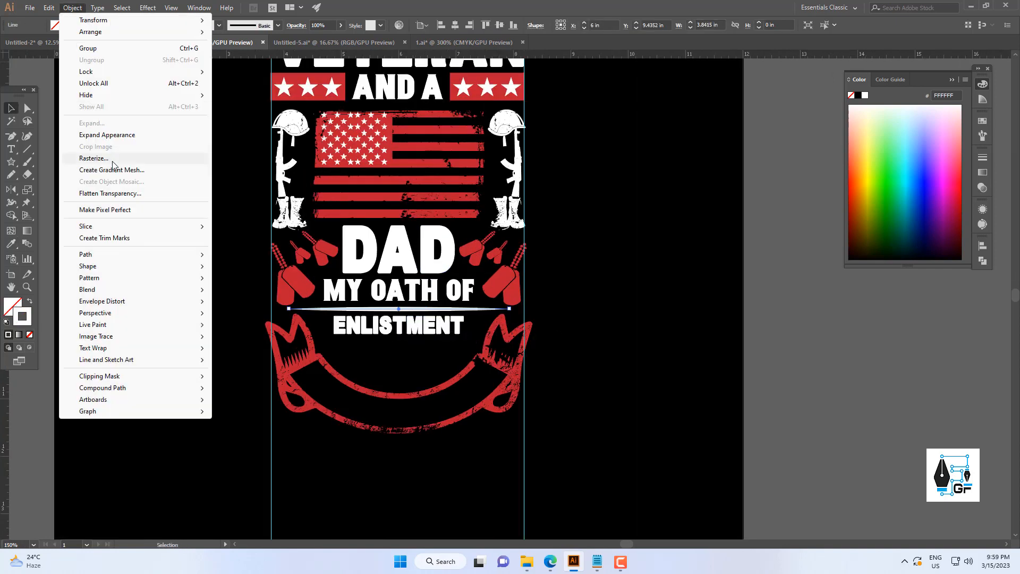
click(107, 134)
click(73, 8)
click(95, 124)
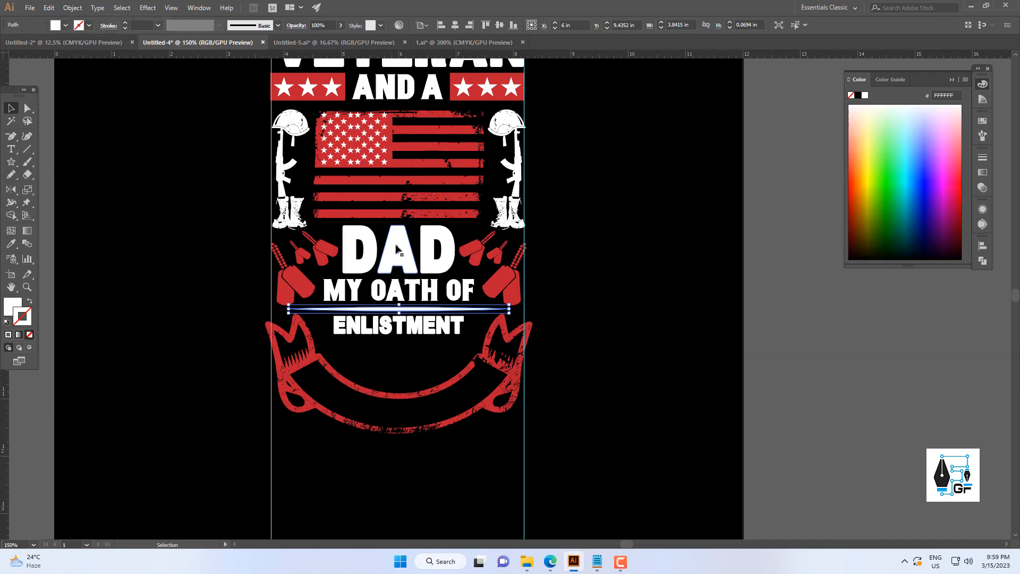
key(v)
click(576, 321)
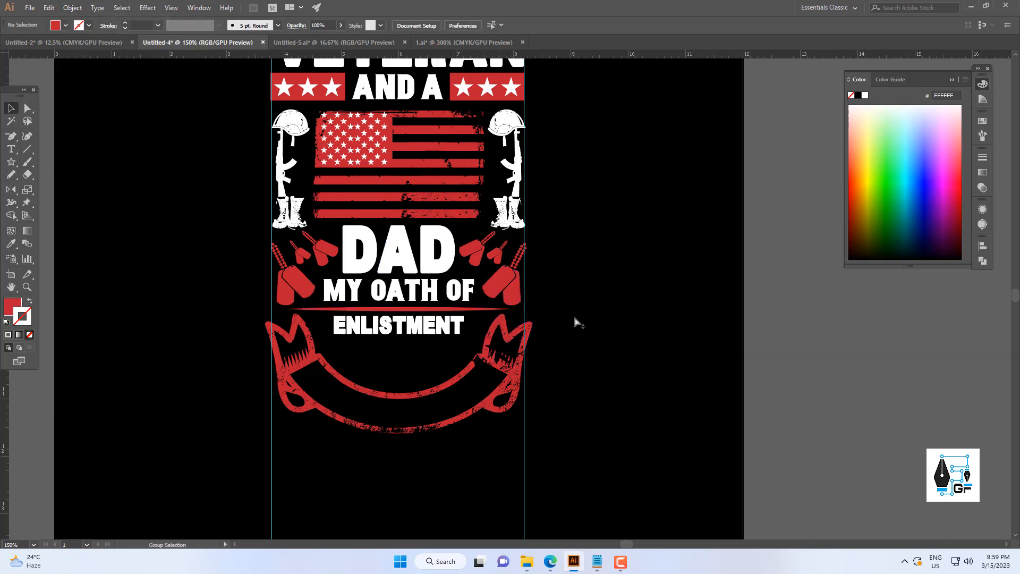
Recolor the top line "I'M A PROUD" with the red sampled from the star banner
scroll(476, 357, down, 2)
scroll(510, 349, up, 2)
drag(372, 283, 393, 316)
scroll(374, 340, down, 5)
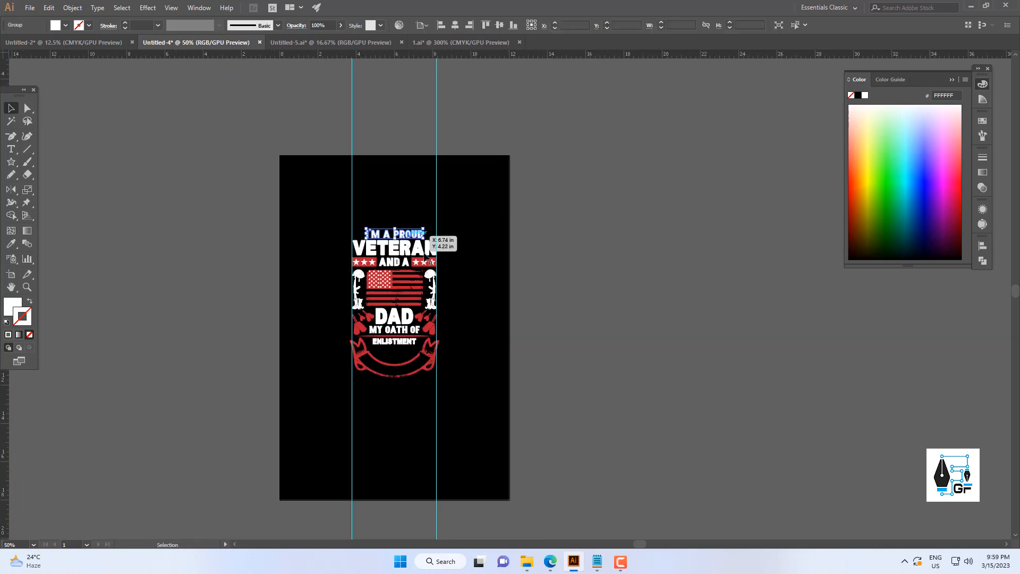
scroll(427, 257, up, 2)
click(443, 274)
key(v)
click(486, 333)
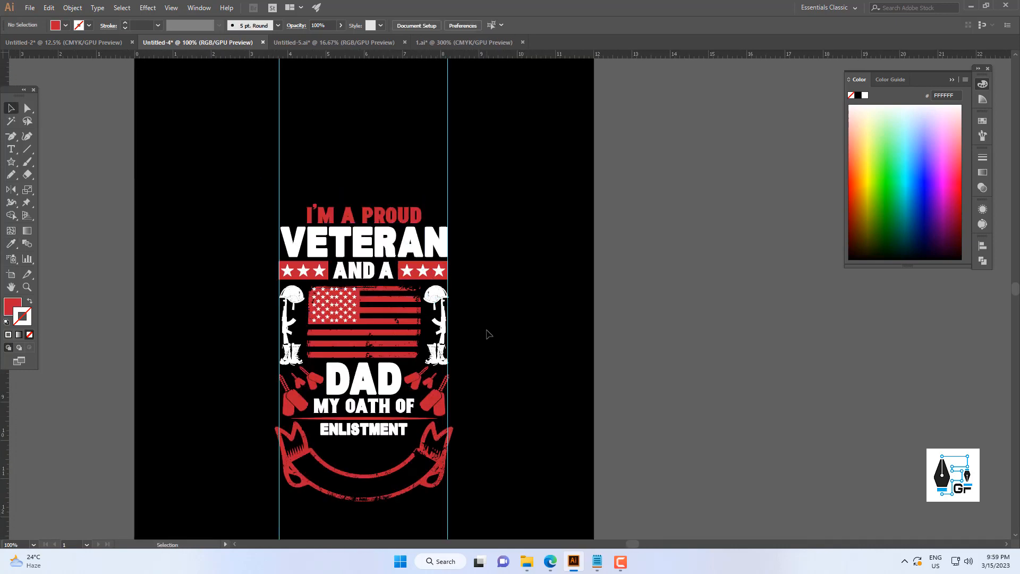
Bring the white "HAS NO EXPIRATION DATE" line onto the artboard beneath the ribbon and scale it down proportionally
scroll(486, 334, down, 3)
scroll(443, 419, up, 2)
drag(438, 466, 404, 336)
drag(367, 455, 460, 287)
scroll(478, 239, up, 2)
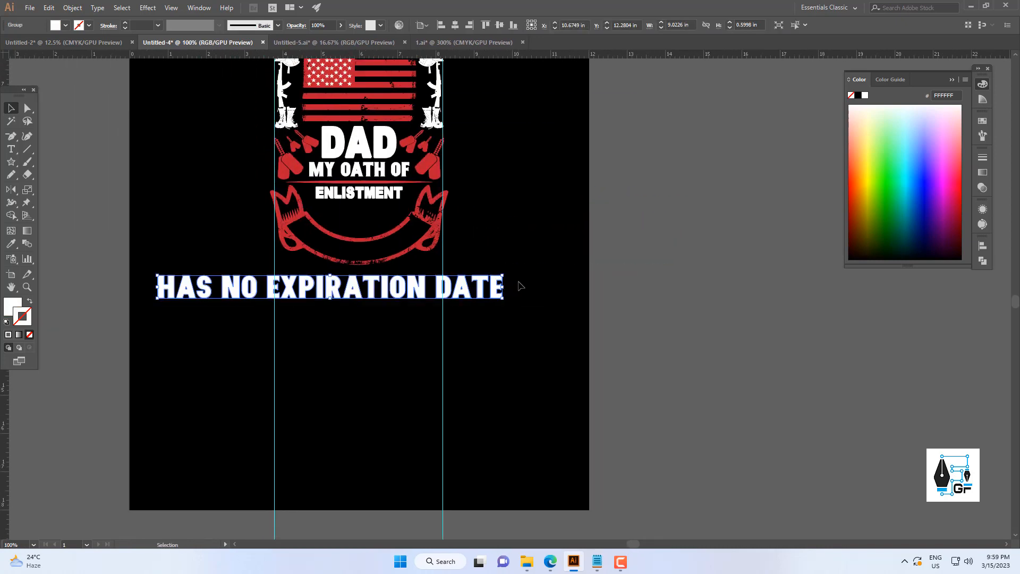
click(518, 285)
click(433, 289)
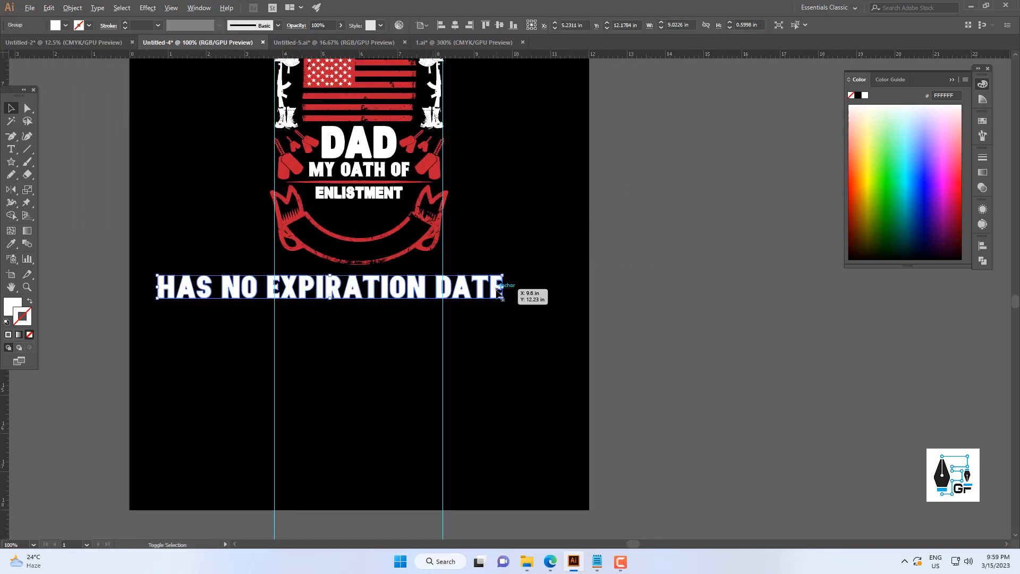
drag(462, 290, 423, 286)
scroll(361, 290, up, 2)
Place "HAS NO EXPIRATION DATE" directly under "ENLISTMENT" and ungroup its letters
scroll(423, 287, up, 2)
drag(361, 367, 436, 205)
drag(436, 205, 429, 215)
drag(501, 208, 374, 249)
right_click(441, 212)
click(476, 303)
Separate the letters of "DATE" from the line and place them lower, just above the ribbon's upper curve
scroll(463, 197, up, 2)
click(429, 215)
drag(285, 296, 238, 324)
click(335, 249)
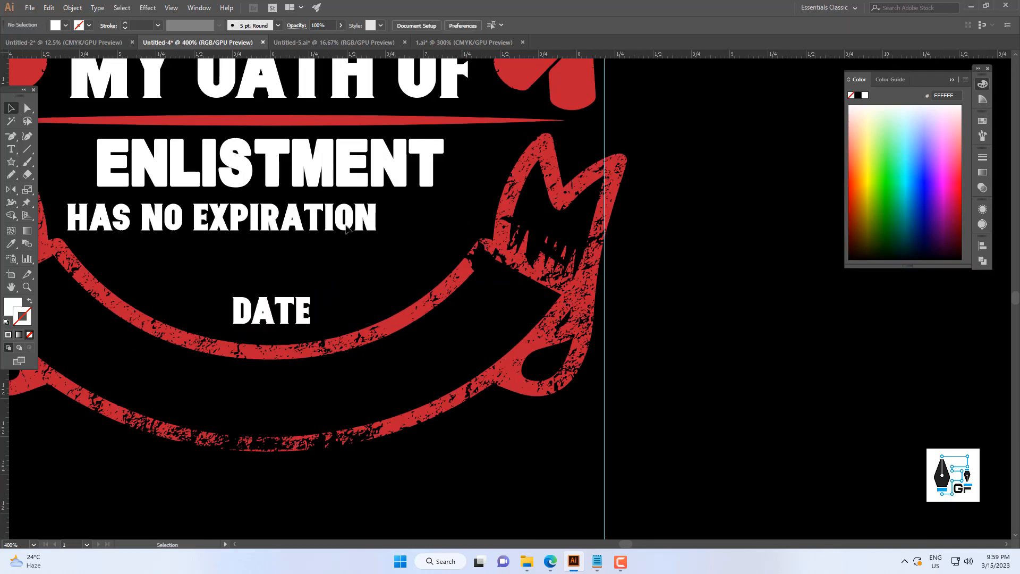
Enlarge "HAS NO EXPIRATION" to about 2.65 in wide and centre it horizontally on the ribbon
click(94, 229)
drag(400, 219, 478, 220)
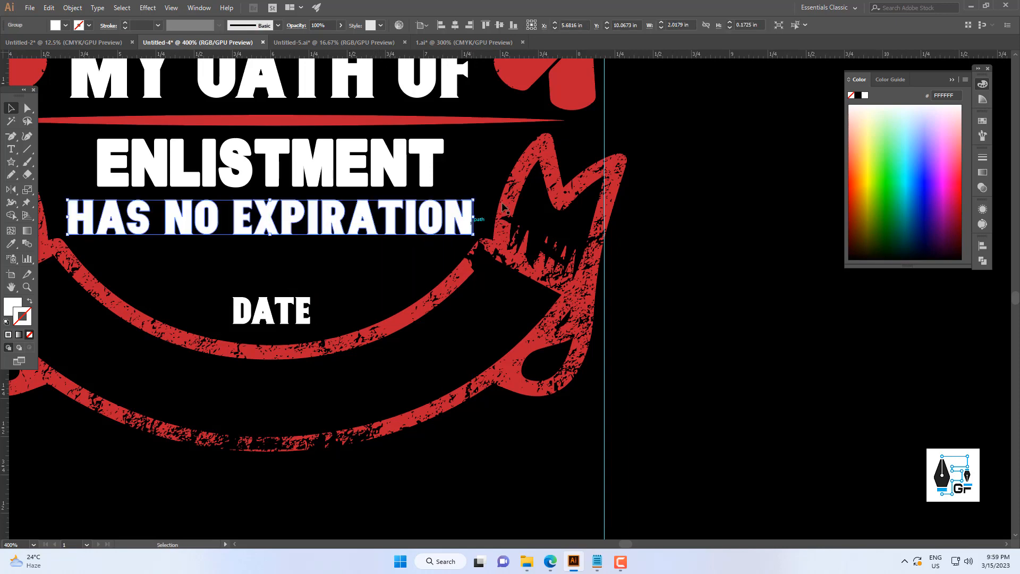
scroll(510, 197, down, 1)
click(513, 193)
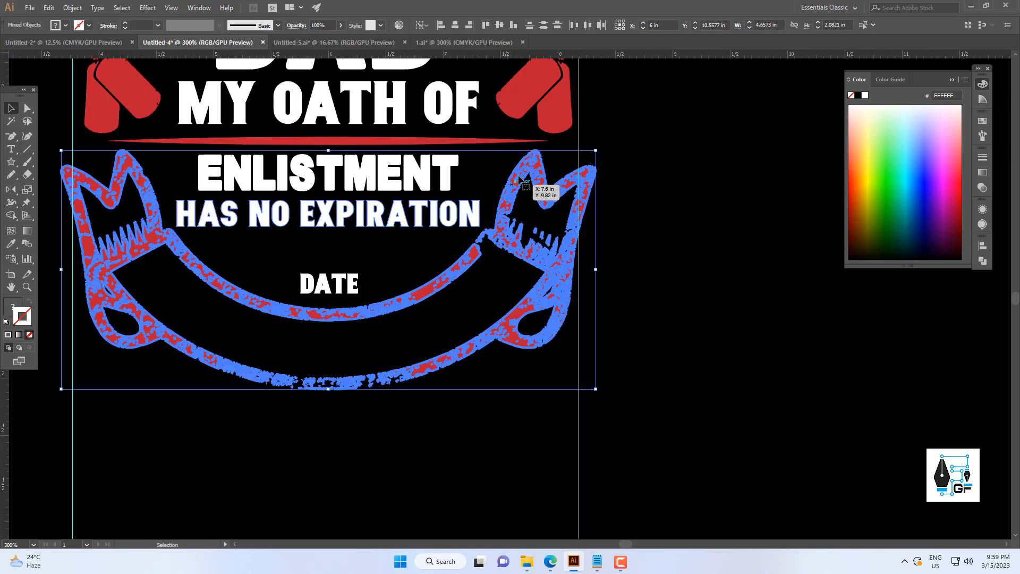
click(695, 226)
Enlarge "DATE" to about 0.92 in wide and centre it horizontally on the ribbon
scroll(664, 254, down, 3)
scroll(630, 234, up, 2)
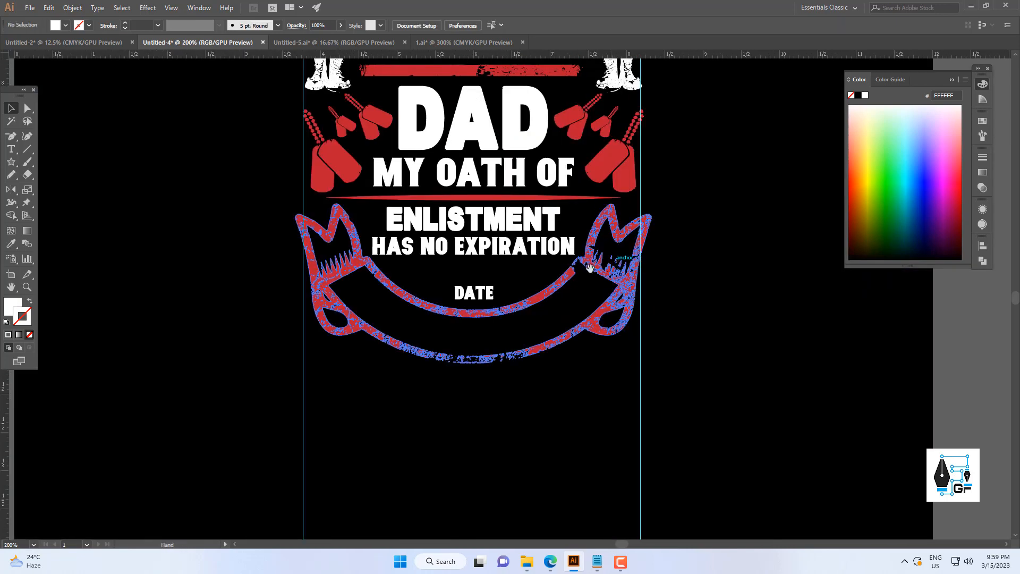
click(509, 246)
scroll(519, 297, up, 2)
click(426, 280)
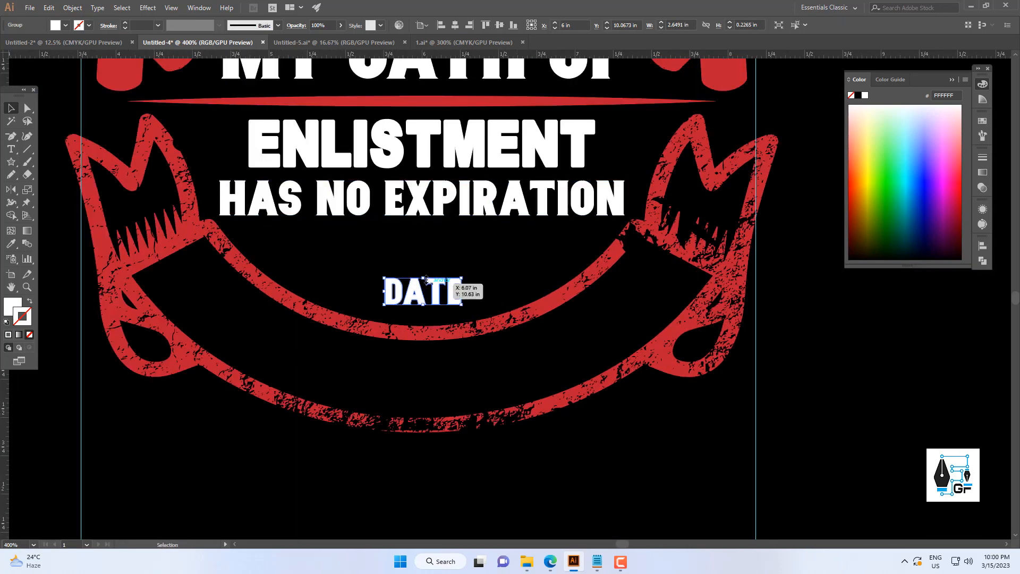
drag(423, 277, 430, 256)
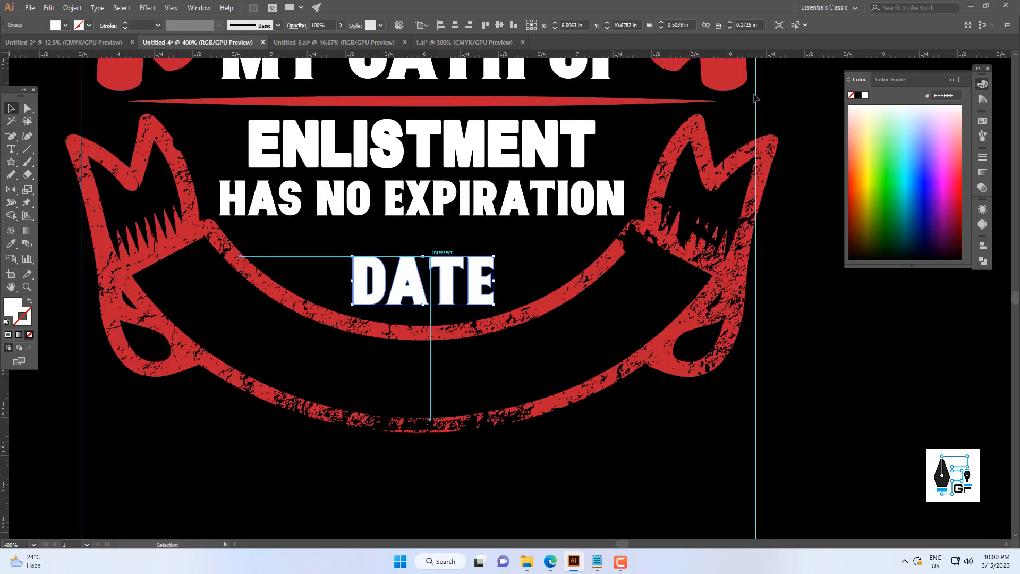
shift+click(625, 245)
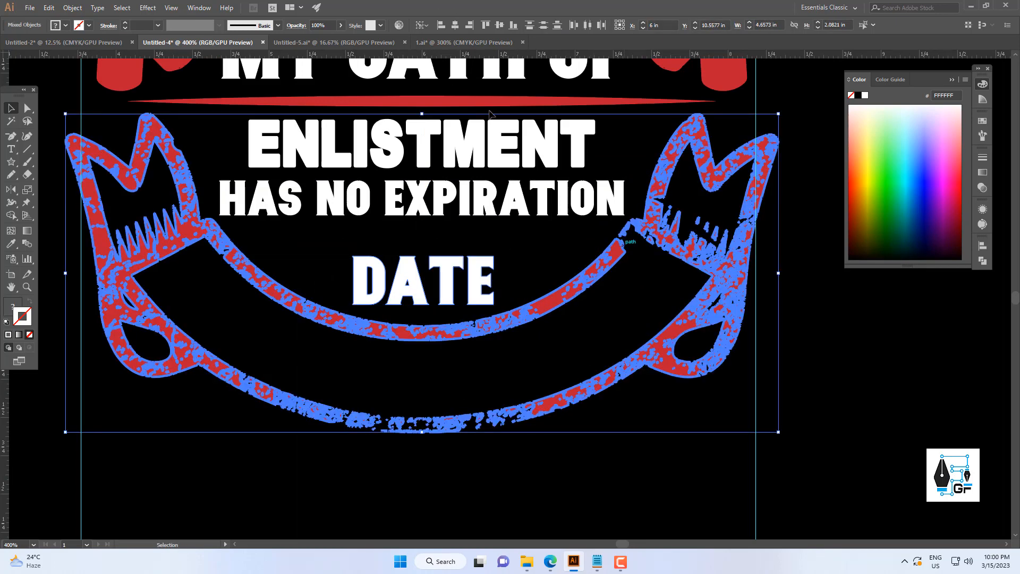
click(519, 256)
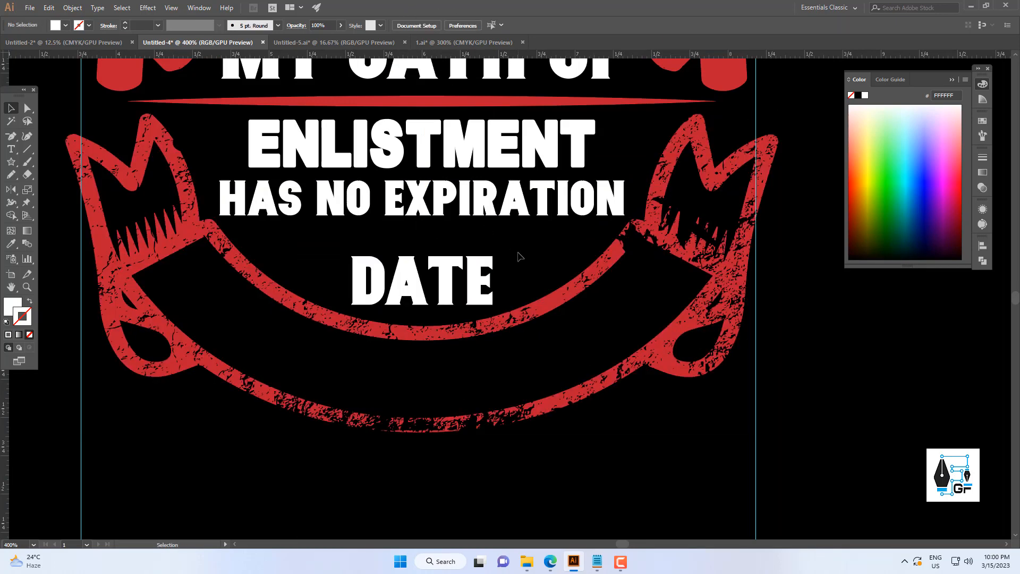
Apply an Arc Lower warp to "DATE" with a horizontal bend of about 20%, following the ribbon's curve
click(475, 287)
click(151, 9)
mouse_move(209, 150)
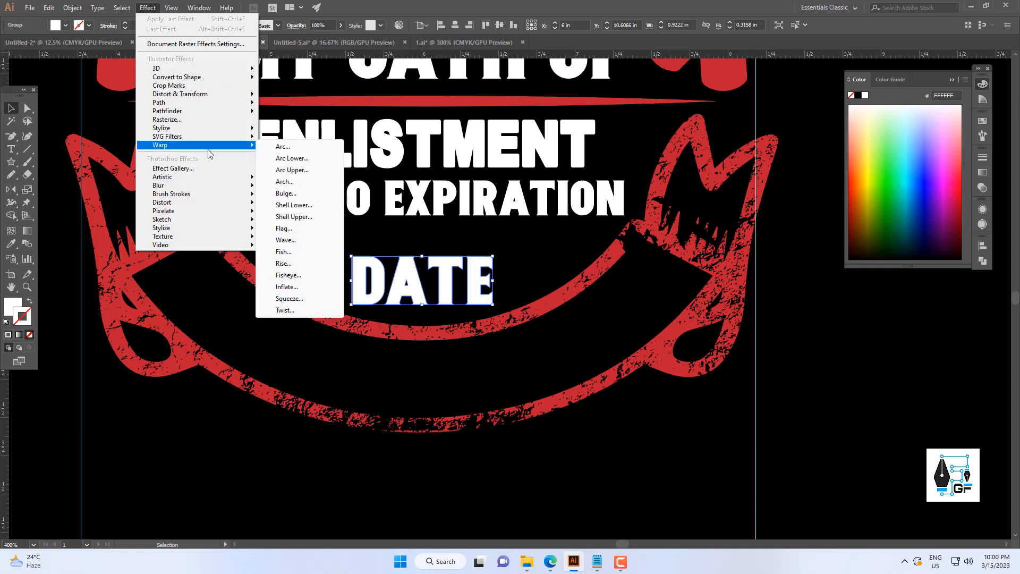
click(292, 160)
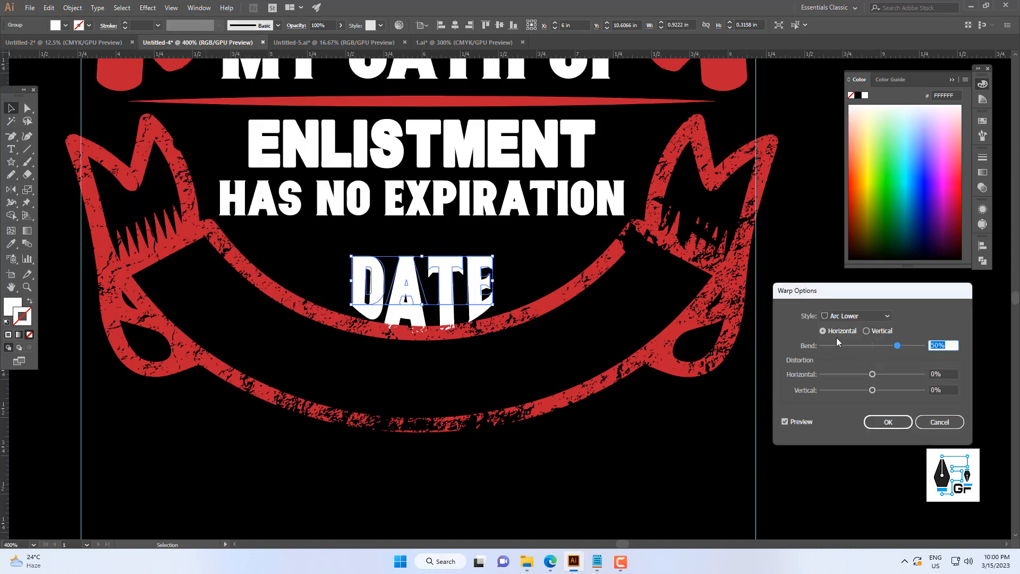
key(Down)
key(Down)
key(Down)
key(Down)
key(Down)
key(Down)
key(Down)
key(Down)
key(Down)
key(Down)
key(Down)
key(Down)
key(Down)
key(Down)
key(Down)
key(Down)
key(Down)
key(Down)
key(Down)
key(Down)
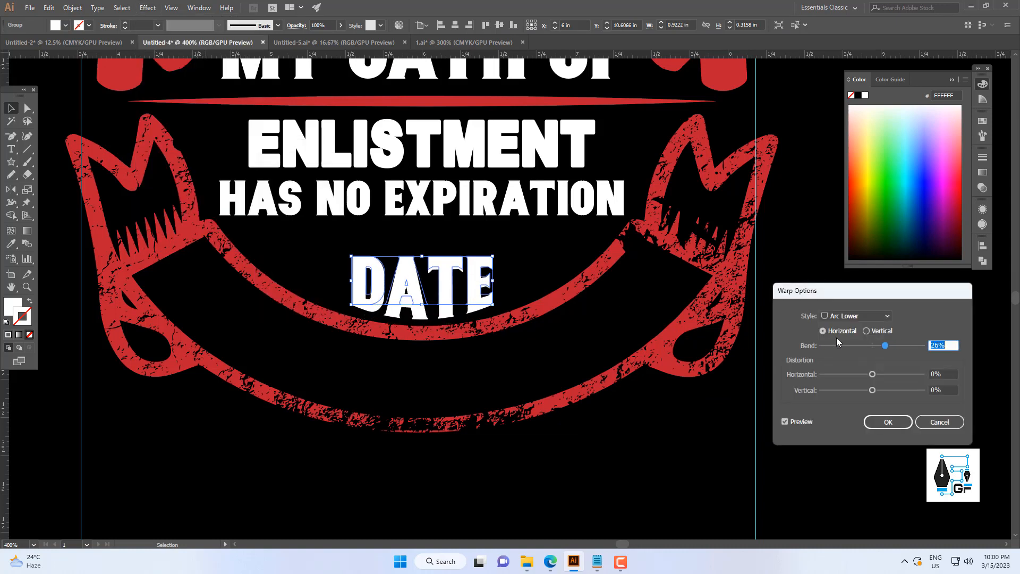
click(885, 421)
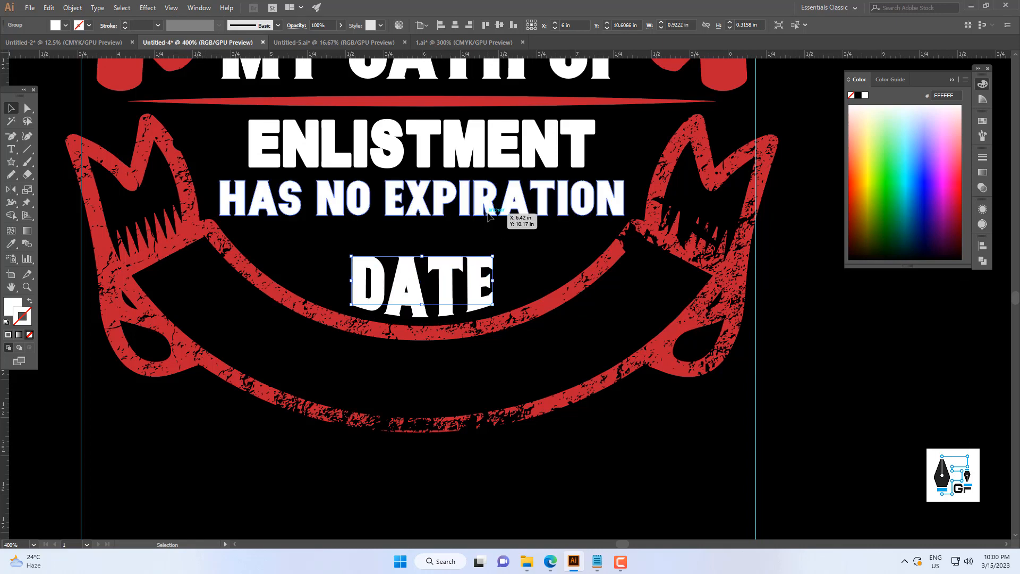
Apply an Arc Lower warp with a 20% horizontal bend to "HAS NO EXPIRATION"
click(148, 7)
mouse_move(180, 145)
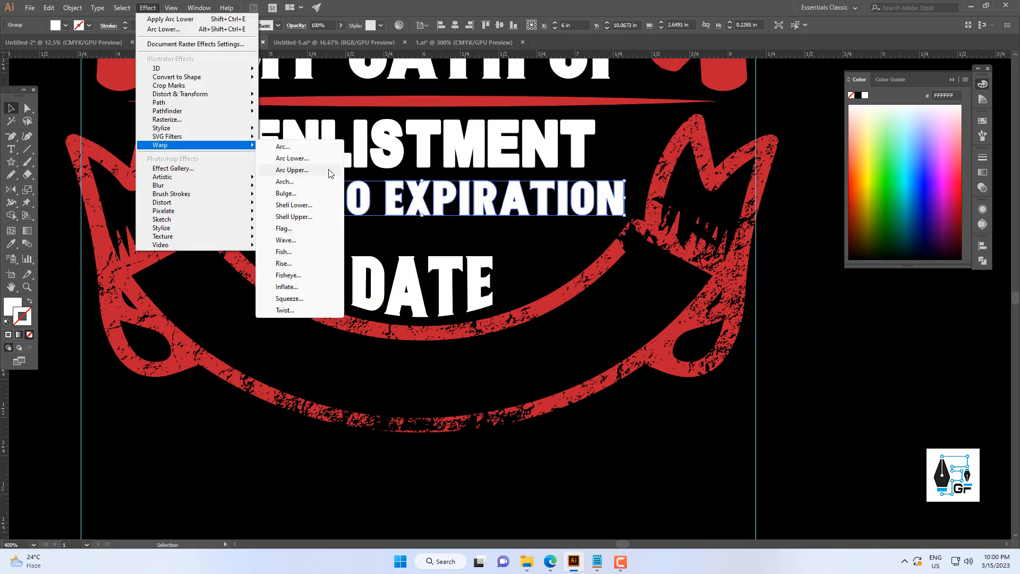
click(312, 160)
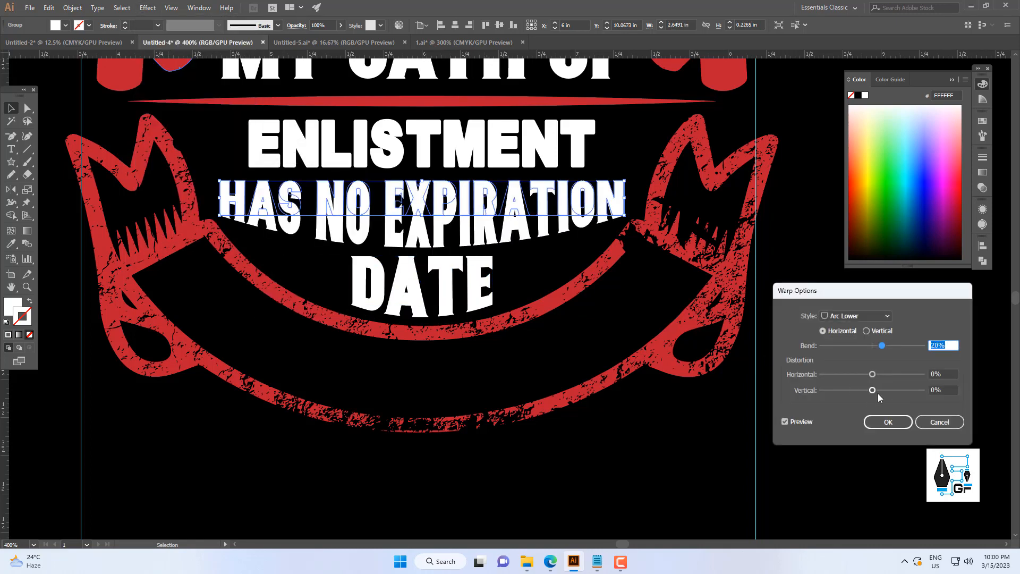
click(881, 423)
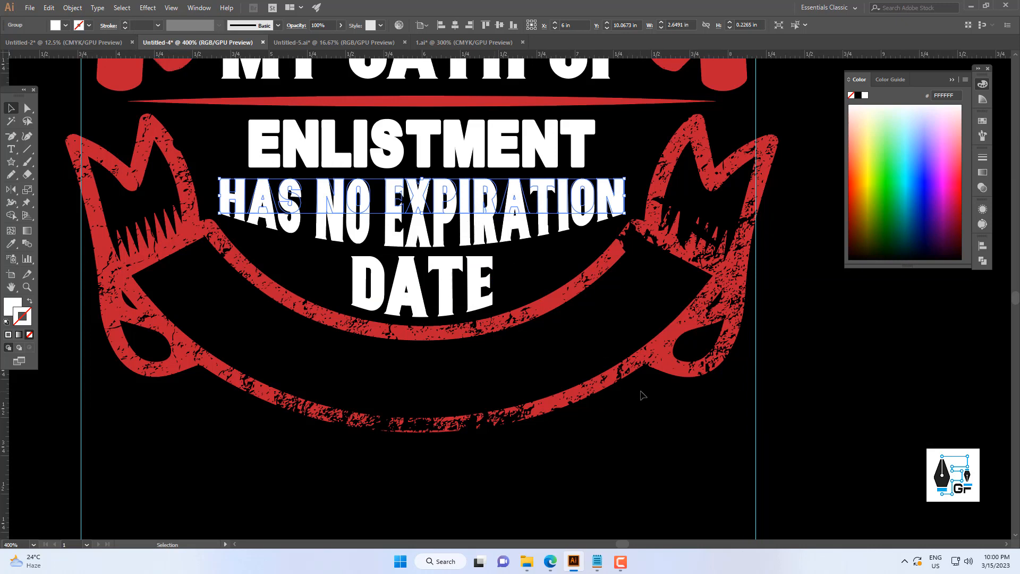
click(640, 391)
Select the whole design and expand its appearance to turn the warped text into plain shapes
scroll(631, 390, down, 5)
drag(623, 389, 479, 423)
scroll(488, 376, up, 1)
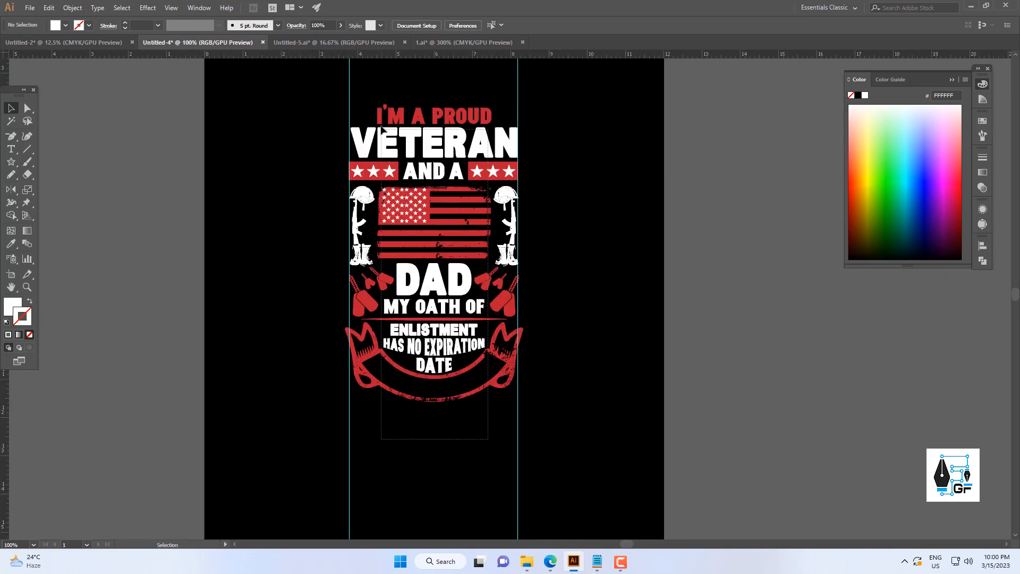
key(ctrl+a)
click(72, 8)
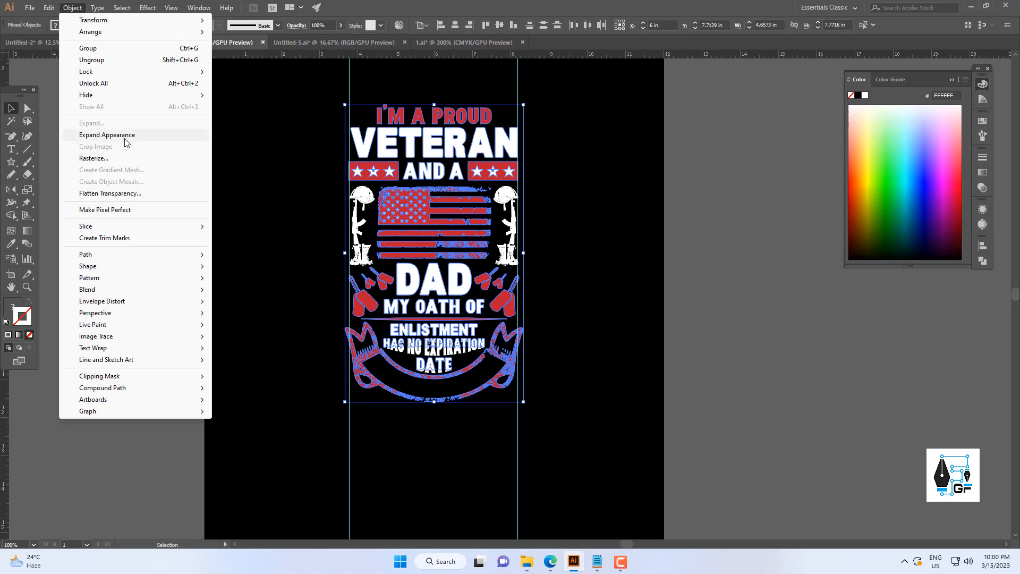
click(125, 136)
click(553, 340)
Recolor "HAS NO EXPIRATION" with the red sampled from the dog tags and nudge it slightly upward
scroll(481, 340, up, 2)
click(461, 348)
drag(461, 348, 471, 372)
key(i)
click(540, 290)
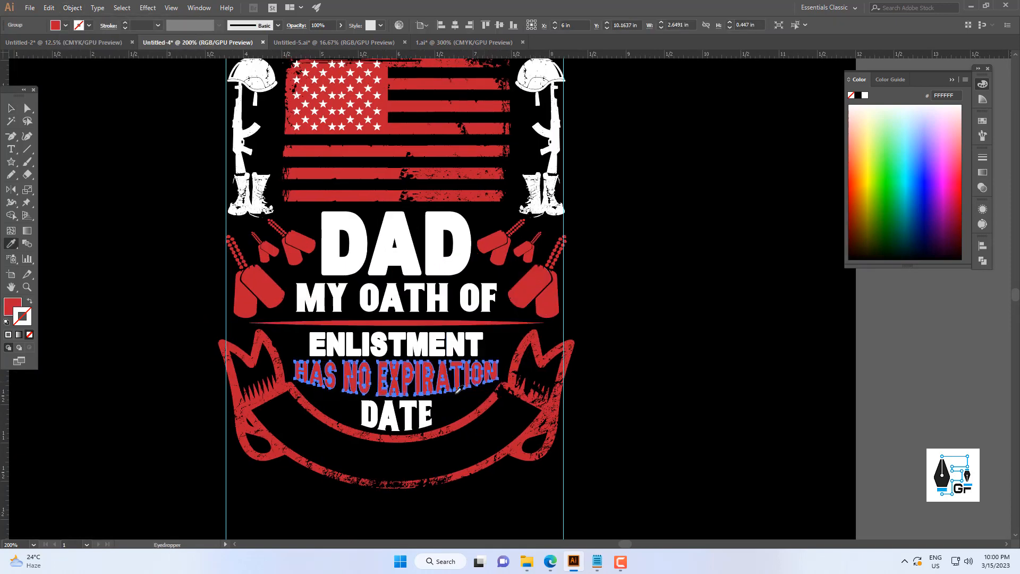
key(v)
scroll(434, 376, up, 1)
key(Up)
click(818, 392)
Draw a white five-pointed star just after the last letter of "DATE" with the Star tool
scroll(679, 305, down, 3)
drag(636, 310, 616, 313)
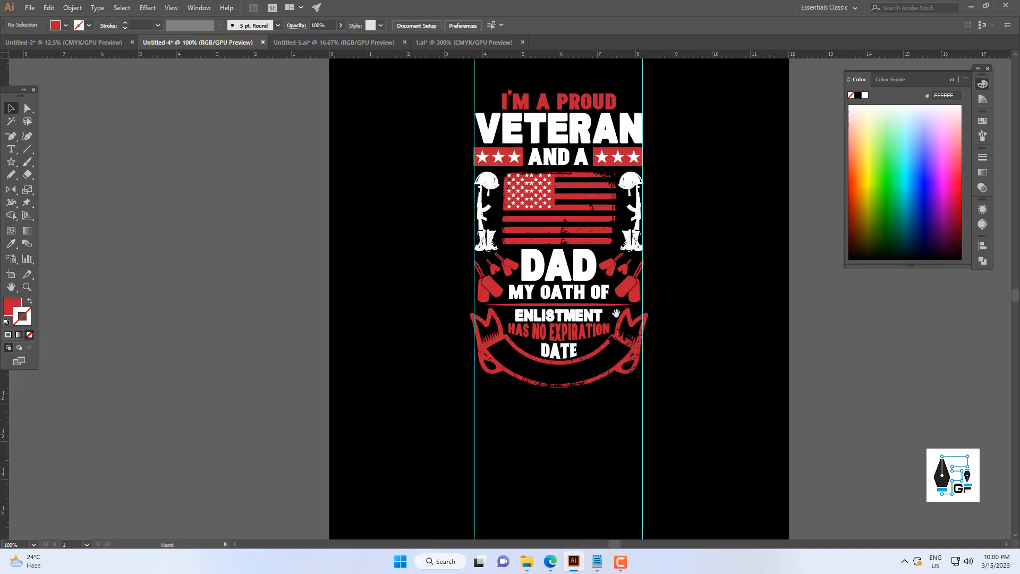
scroll(616, 313, up, 2)
click(382, 322)
click(11, 163)
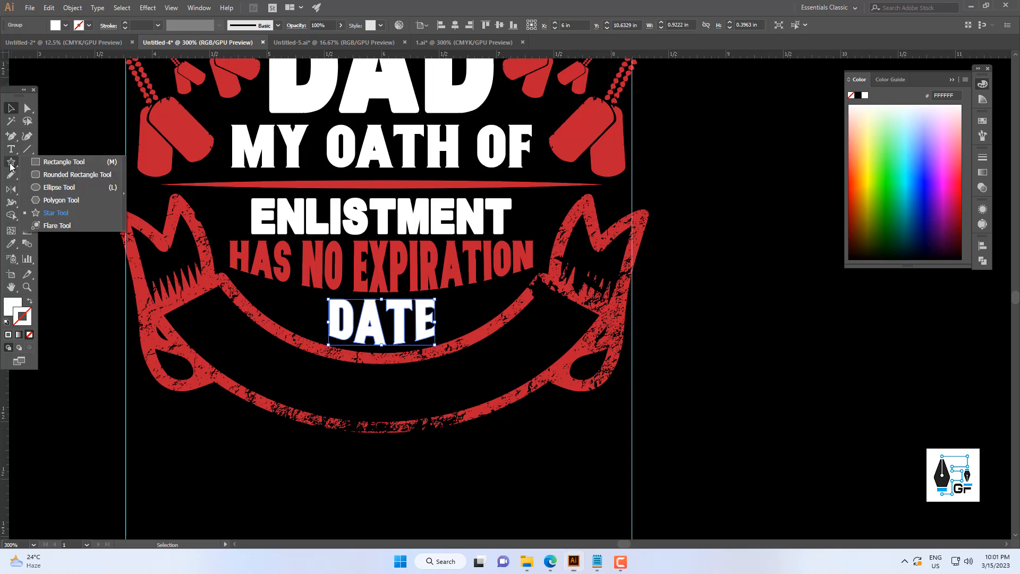
click(84, 212)
scroll(518, 393, up, 2)
mouse_move(409, 224)
mouse_down()
mouse_move(424, 250)
mouse_move(391, 235)
mouse_up()
key(v)
Add two progressively smaller copies of the star rising along the ribbon's curve, the smallest about 0.13 in wide
scroll(421, 237, up, 1)
alt+drag(391, 236, 484, 200)
key(a)
drag(468, 200, 532, 174)
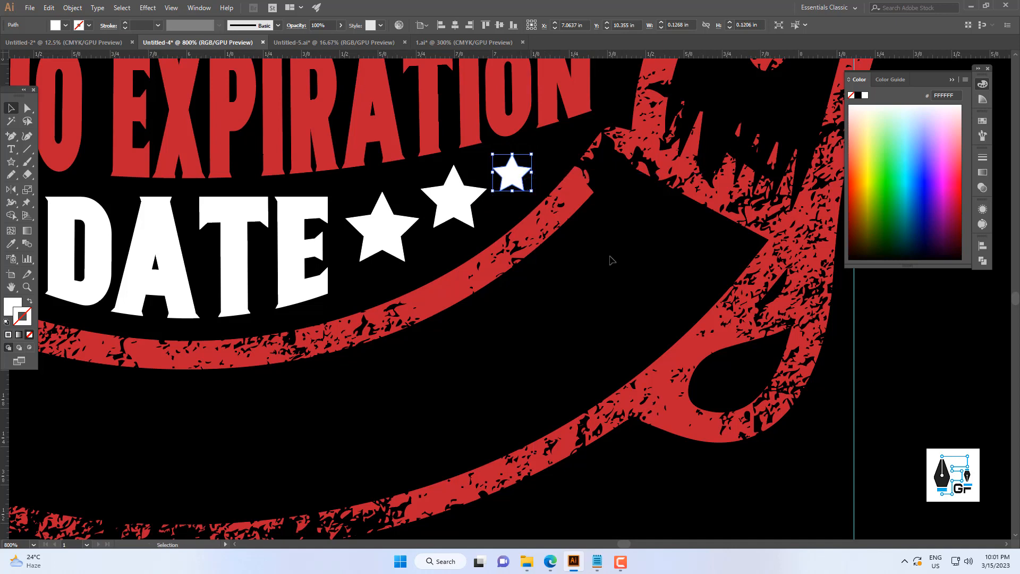
click(610, 259)
Group the three white stars beside "DATE"
alt+scroll(610, 260, down, 5)
drag(610, 260, 555, 271)
alt+scroll(538, 255, up, 3)
click(526, 261)
shift+click(490, 281)
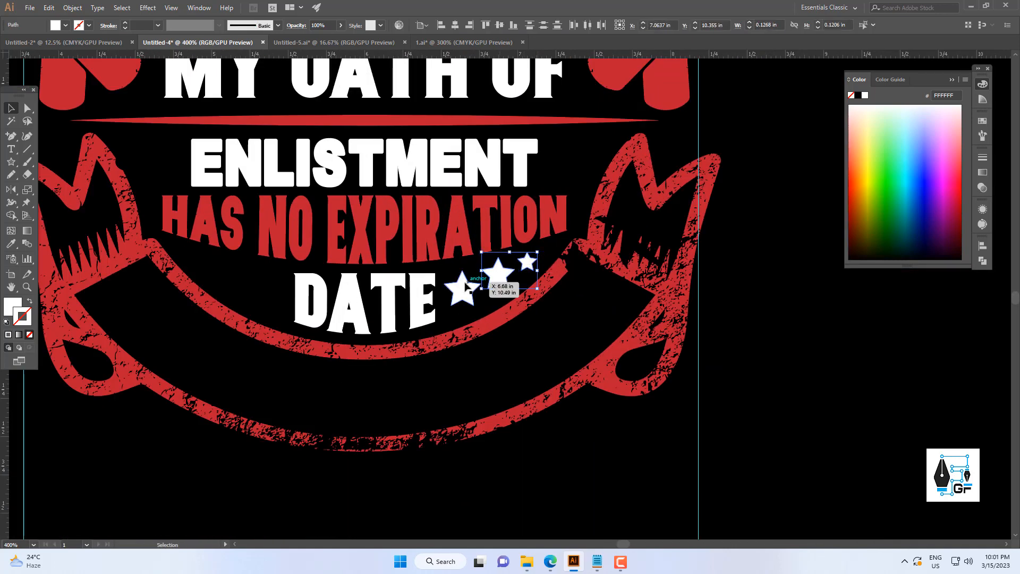
key(ctrl+g)
Create a mirrored copy of the star group and place it on the opposite side of "DATE"
alt+scroll(464, 288, down, 1)
right_click(464, 285)
mouse_move(549, 392)
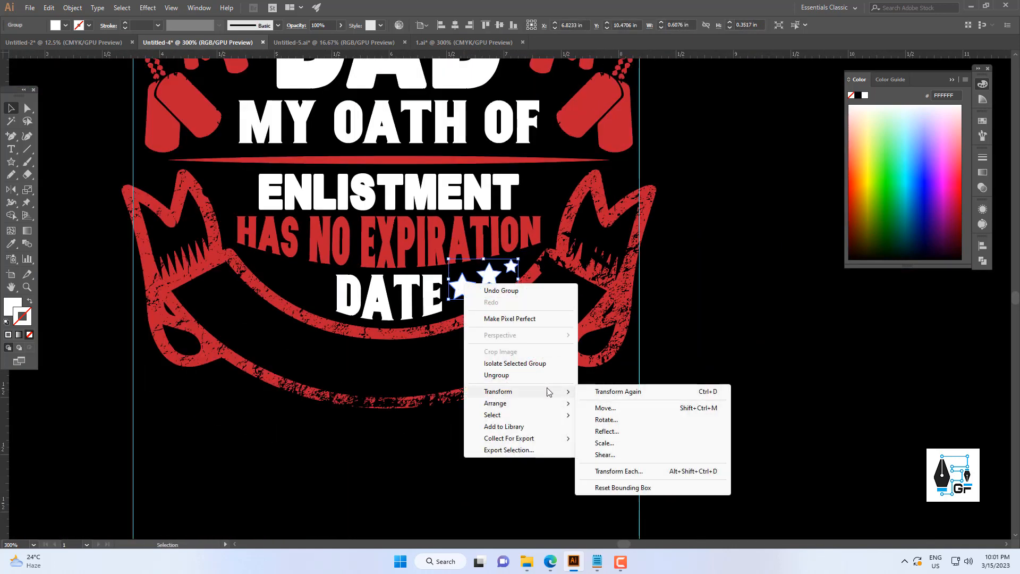
click(605, 431)
click(456, 345)
key(ctrl+shift+a)
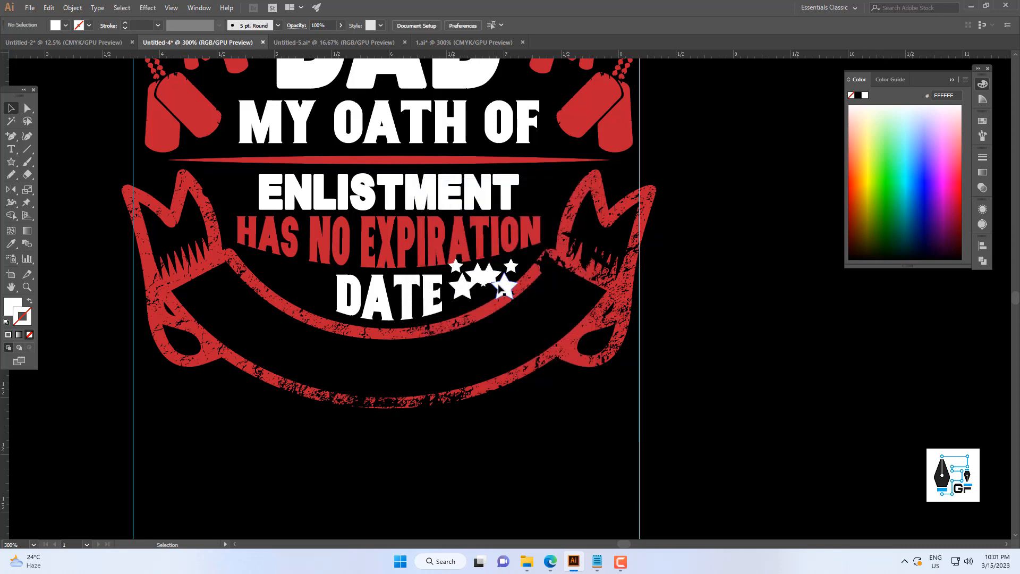
drag(316, 291, 315, 291)
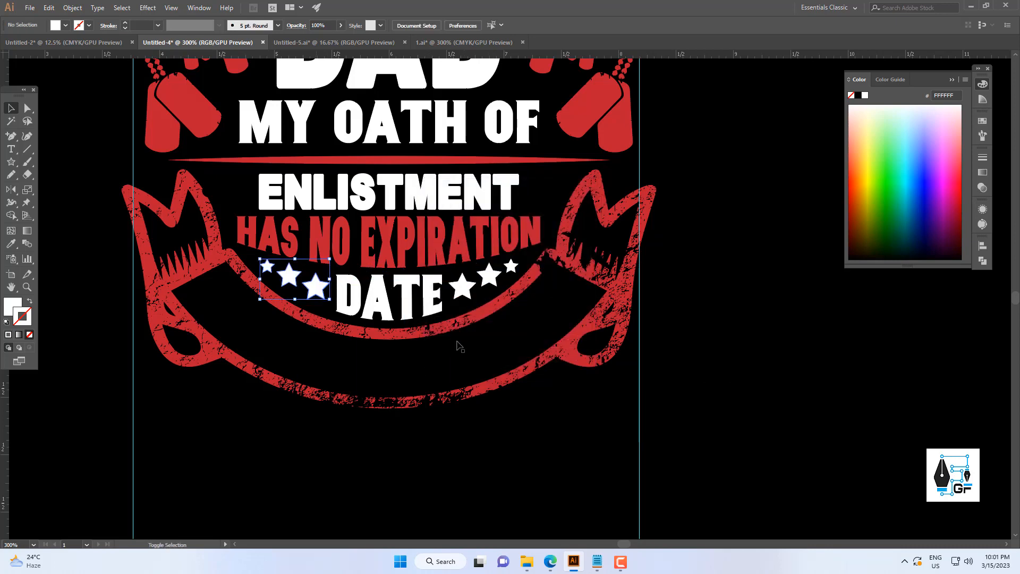
click(467, 344)
Bring the "FOR EITHER OF THEM" line onto the artboard below the ribbon and shrink it to about 1.72 in wide
alt+scroll(478, 342, down, 4)
drag(481, 345, 405, 291)
alt+scroll(380, 295, up, 1)
alt+scroll(393, 417, down, 2)
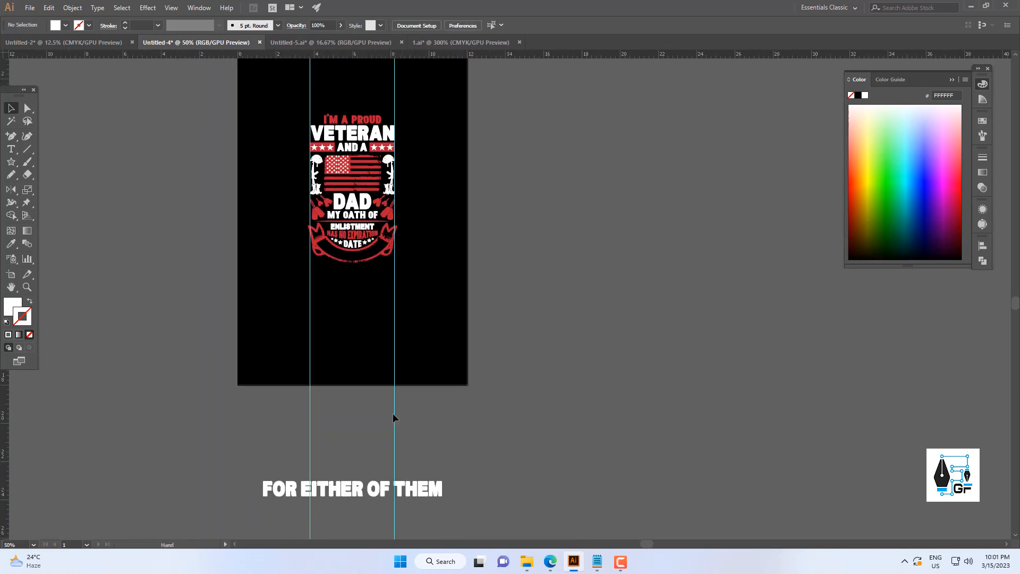
drag(361, 466, 386, 280)
alt+scroll(393, 255, up, 2)
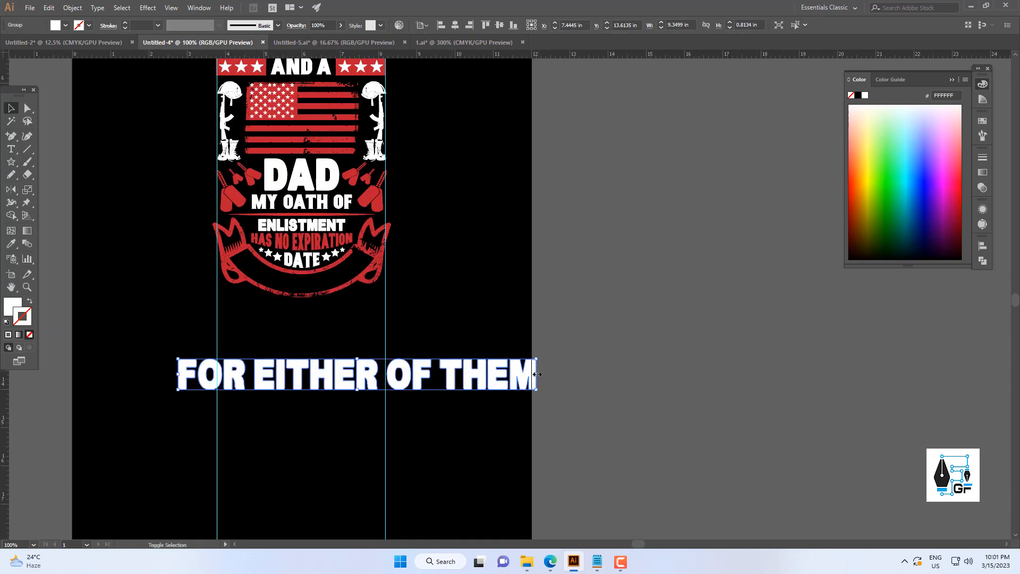
drag(537, 374, 369, 383)
alt+scroll(372, 382, up, 1)
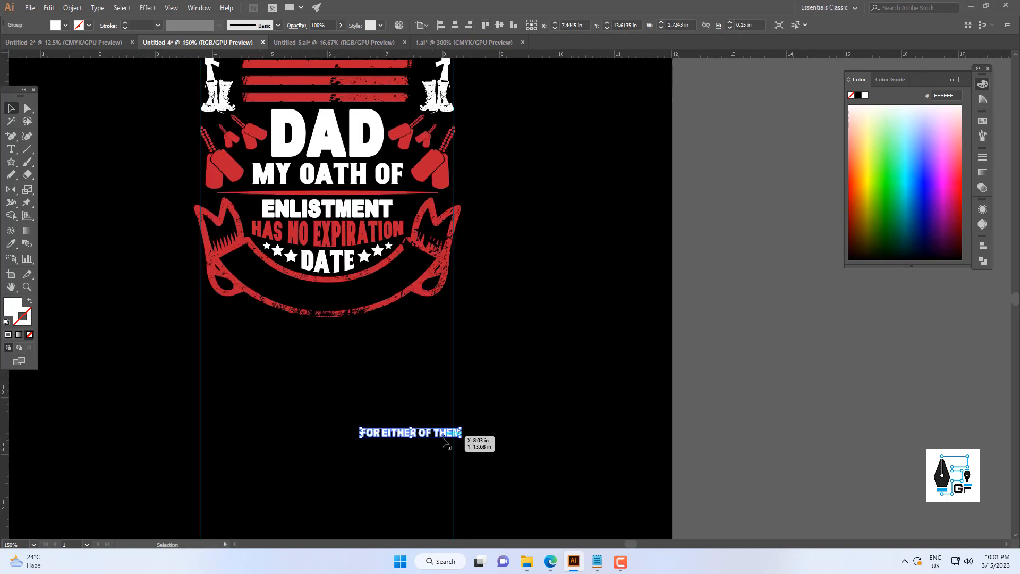
Move "FOR EITHER OF THEM" onto the ribbon, enlarge it to about 3.04 in wide and centre it horizontally on the ribbon
drag(445, 441, 522, 284)
alt+scroll(326, 269, up, 3)
shift+click(532, 222)
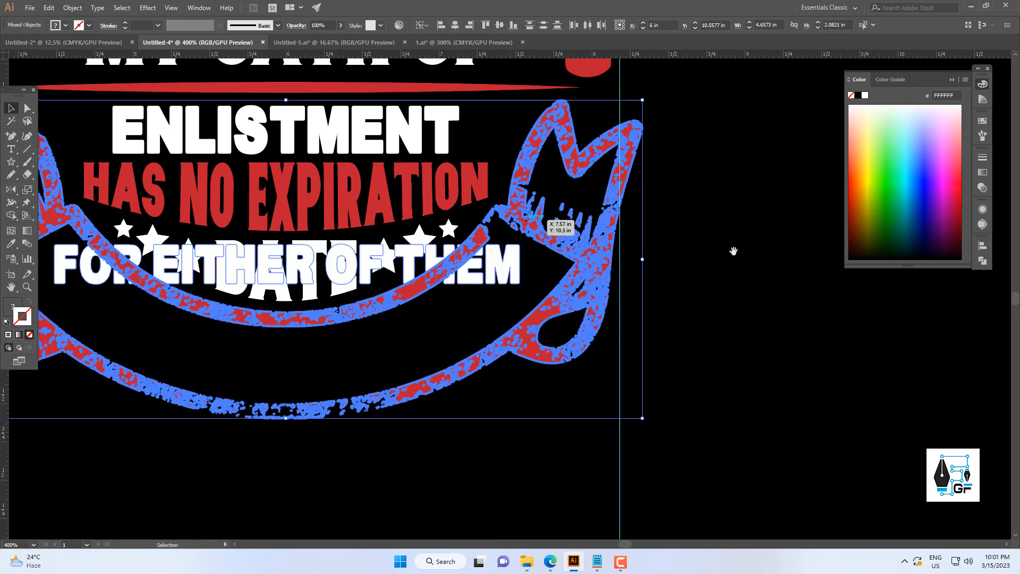
drag(747, 328, 736, 321)
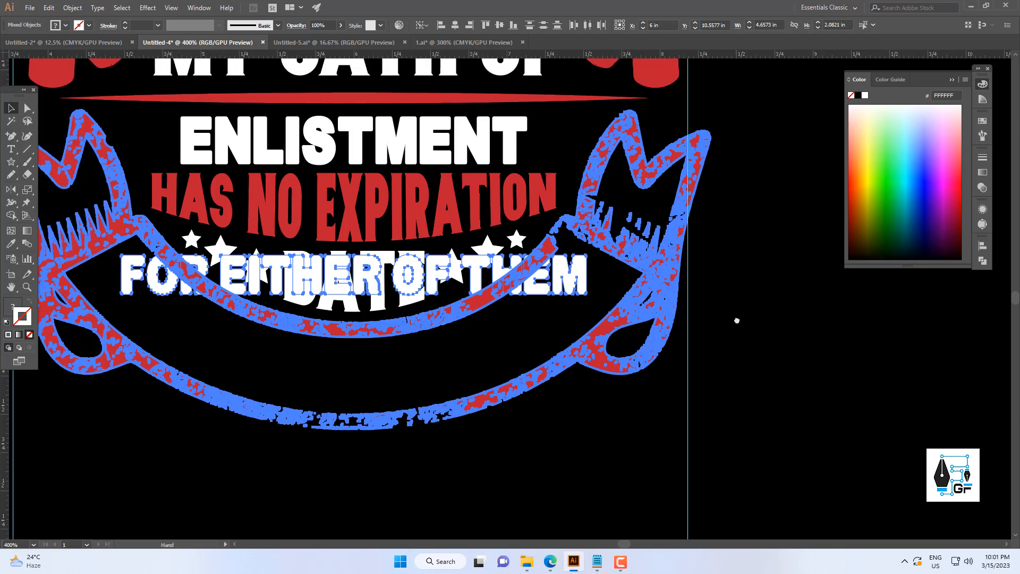
drag(817, 333, 768, 336)
click(766, 336)
Apply a horizontal Arc warp with a -53% bend to "FOR EITHER OF THEM" so it follows the ribbon
scroll(767, 336, down, 3)
scroll(762, 332, up, 2)
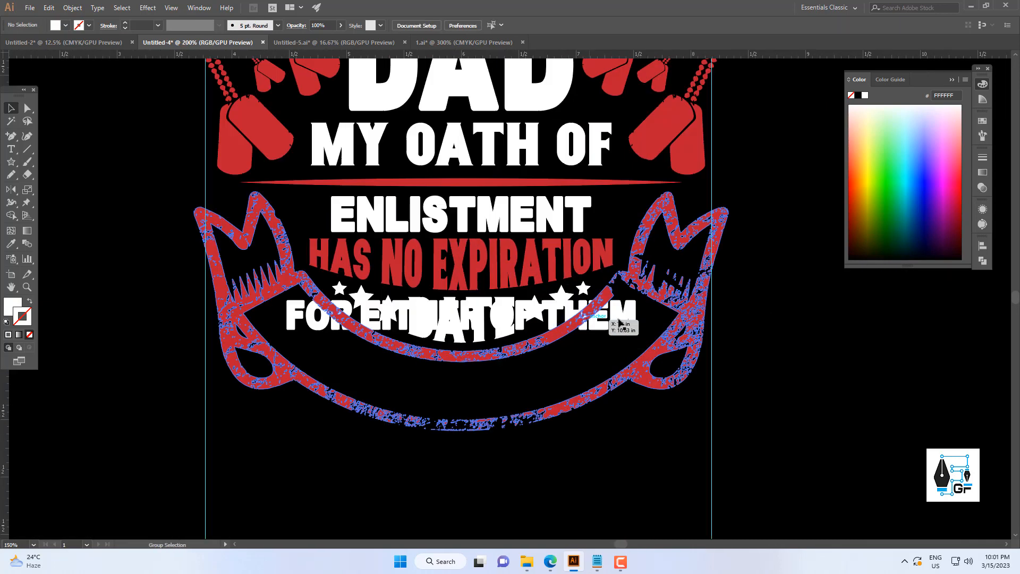
click(630, 325)
click(148, 8)
mouse_move(212, 141)
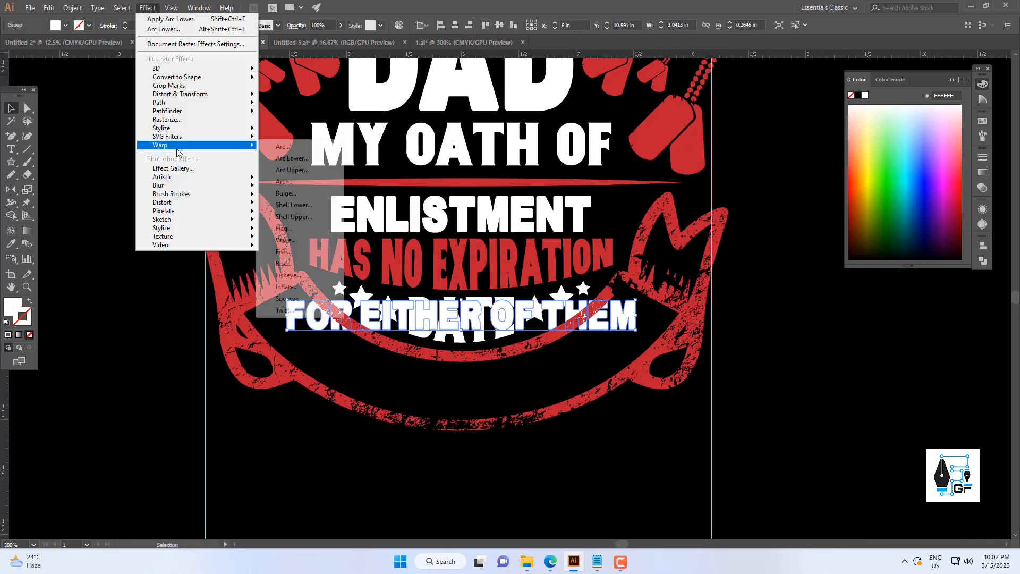
click(298, 147)
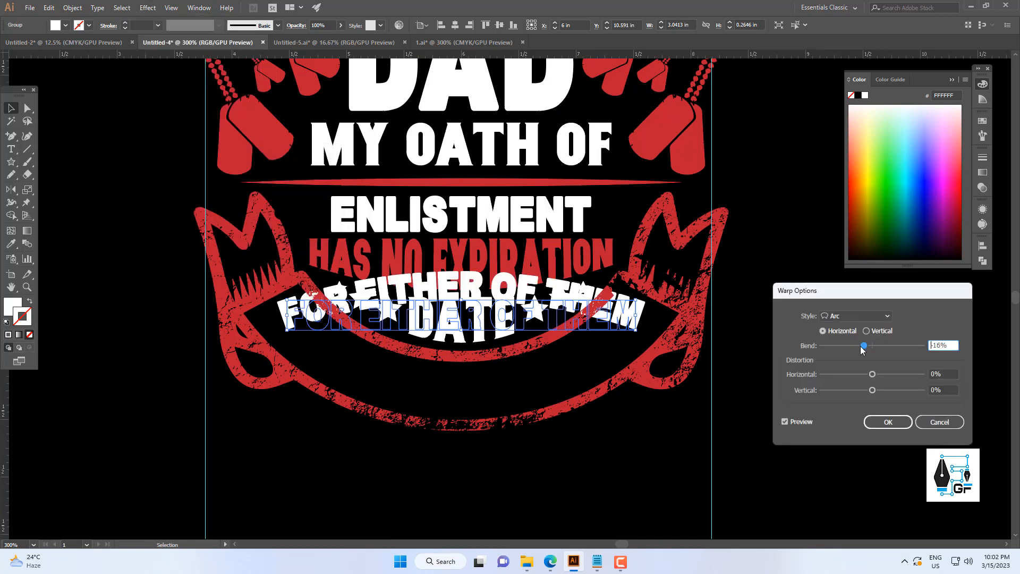
drag(861, 350, 845, 346)
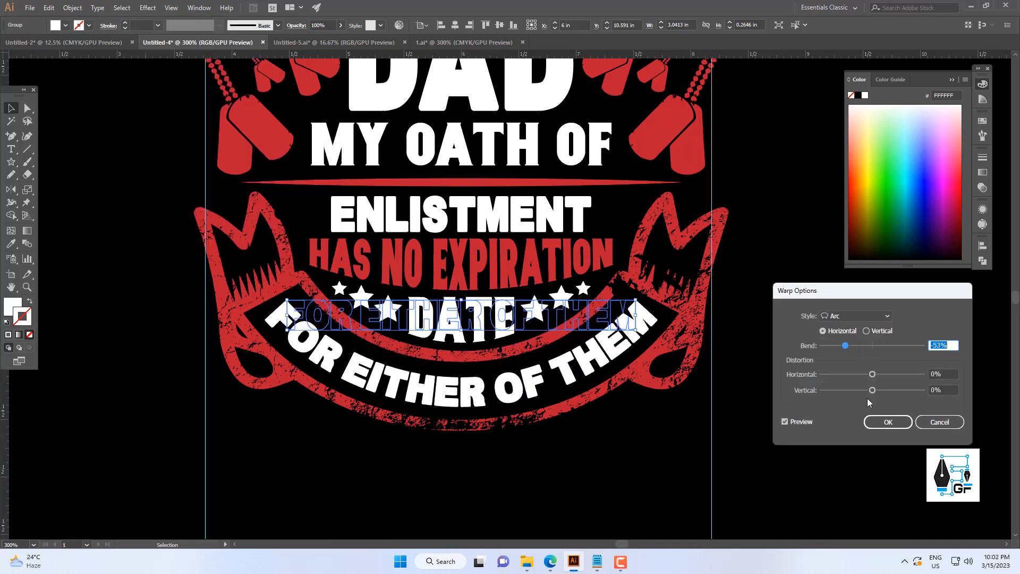
click(888, 422)
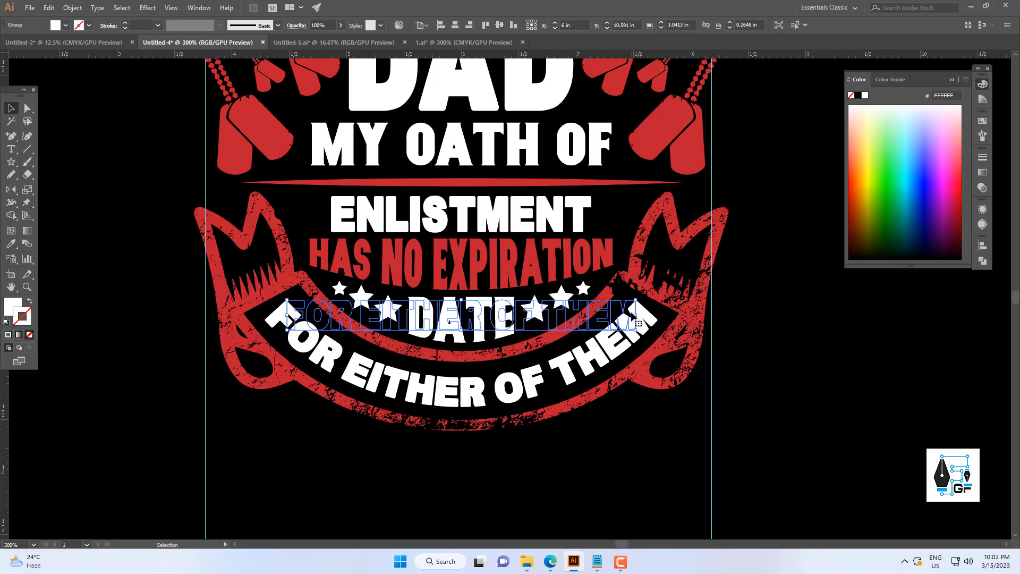
Shrink the warped "FOR EITHER OF THEM" to about 2.92 in wide and nudge it down within the ribbon
drag(636, 315, 629, 315)
scroll(624, 294, down, 2)
scroll(624, 326, up, 2)
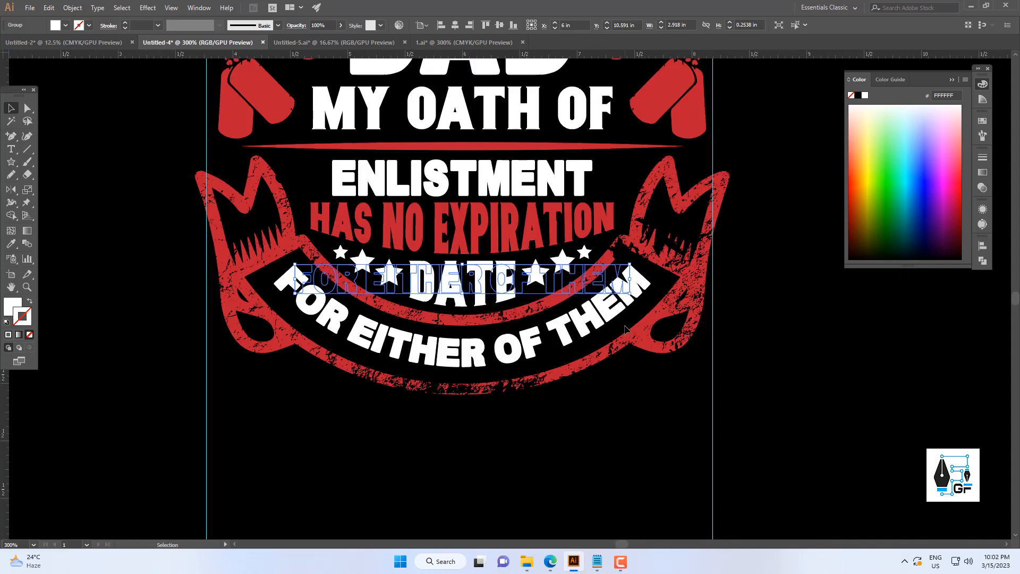
key(Down)
click(622, 407)
Delete the vertical guides on both sides of the design
scroll(617, 363, down, 4)
scroll(547, 377, up, 2)
drag(619, 364, 510, 397)
scroll(550, 371, down, 2)
drag(541, 432, 294, 547)
key(Delete)
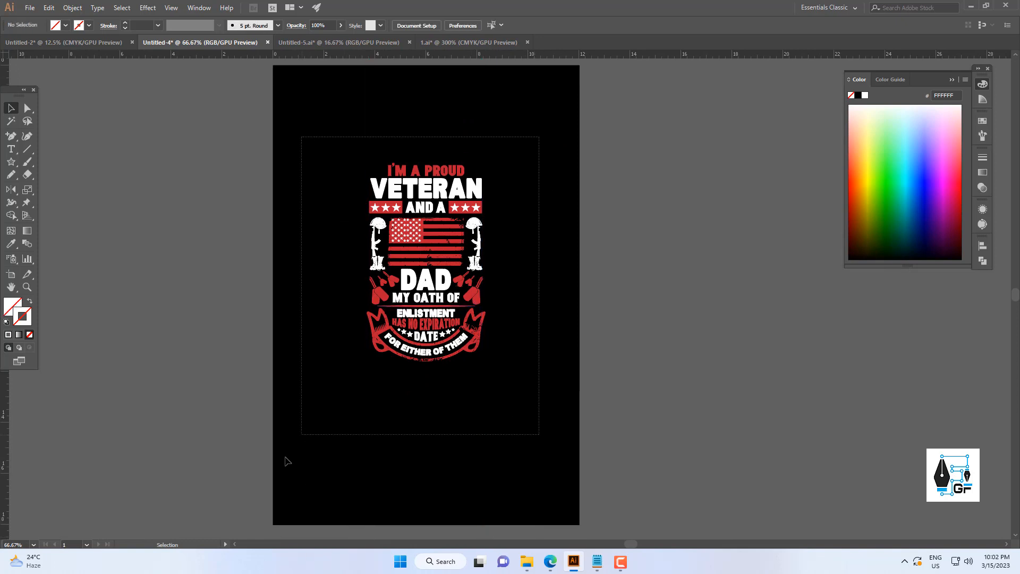
Expand the appearance of all the design artwork, including the warped text
key(ctrl+a)
click(73, 8)
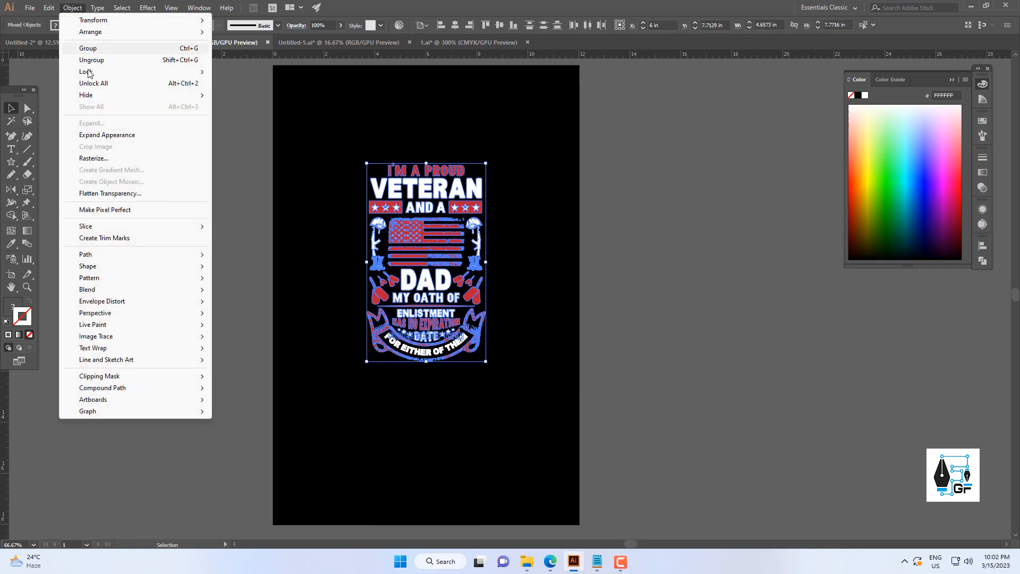
click(107, 135)
click(73, 8)
click(91, 123)
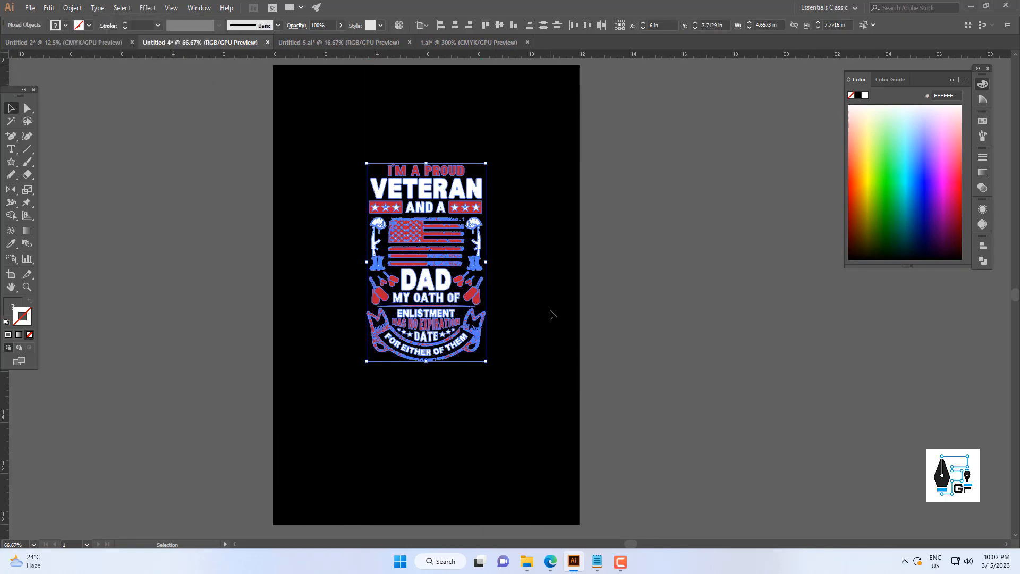